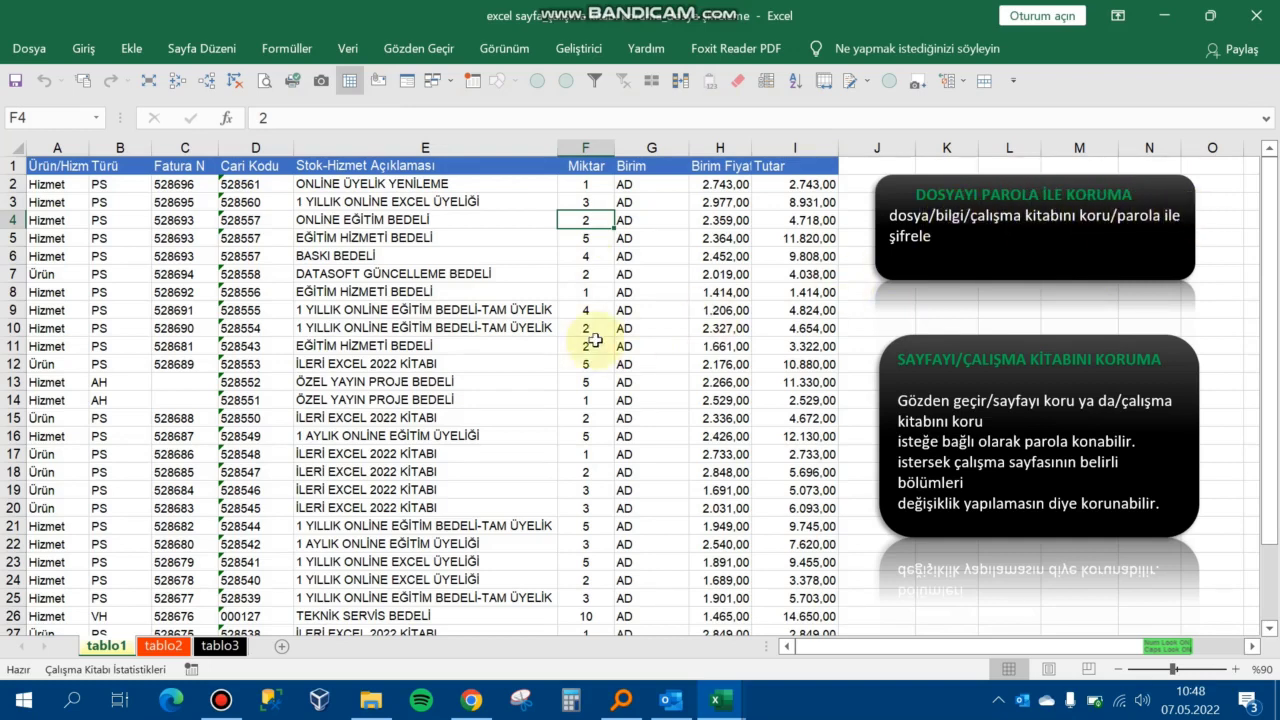
Select the description text in cell E9 of the tablo1 sheet.
{"action": "left_click", "coordinate": [385, 308]}
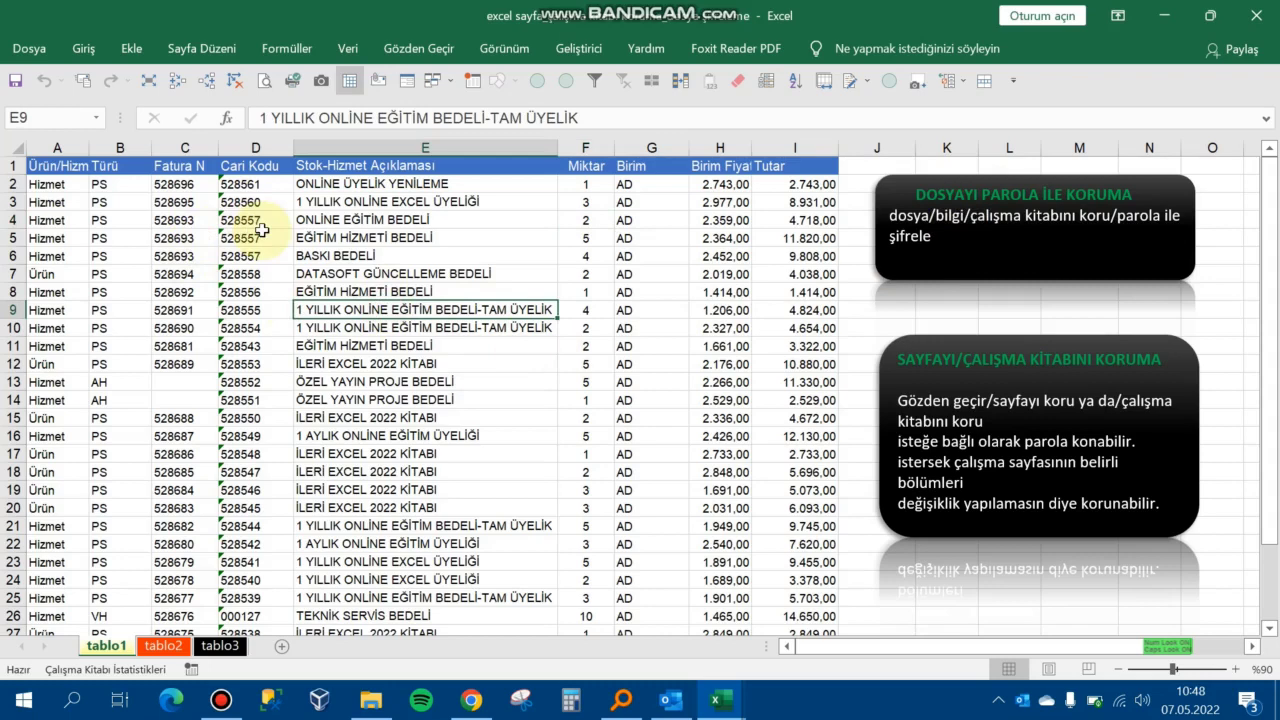
Encrypt the workbook with an opening password, entered and confirmed.
{"action": "left_click", "coordinate": [28, 48]}
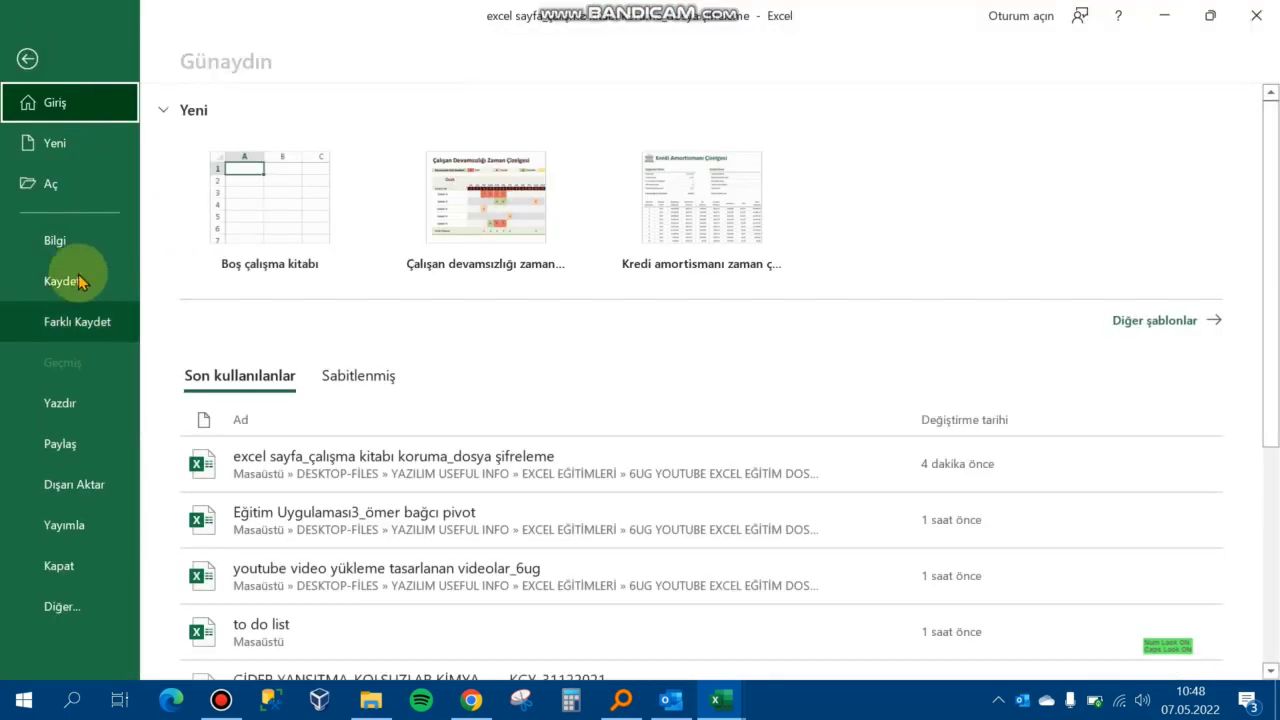
{"action": "left_click", "coordinate": [60, 242]}
{"action": "left_click", "coordinate": [255, 290]}
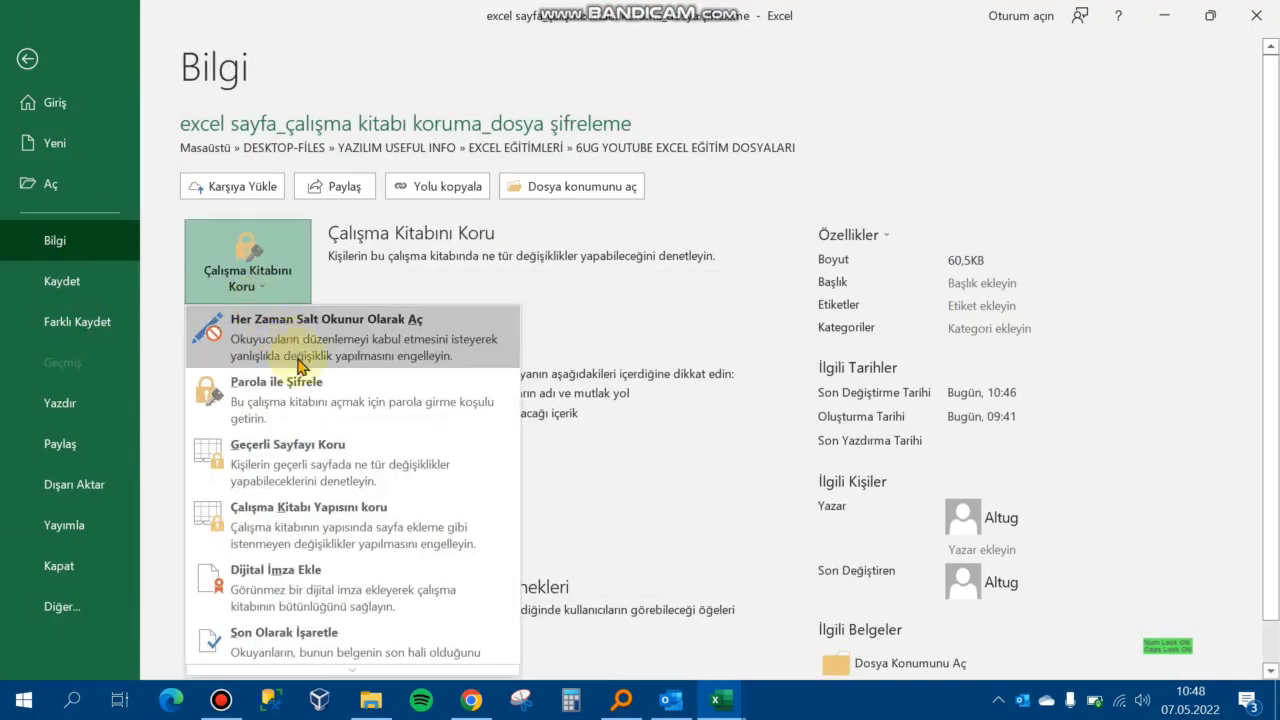
{"action": "left_click", "coordinate": [303, 382]}
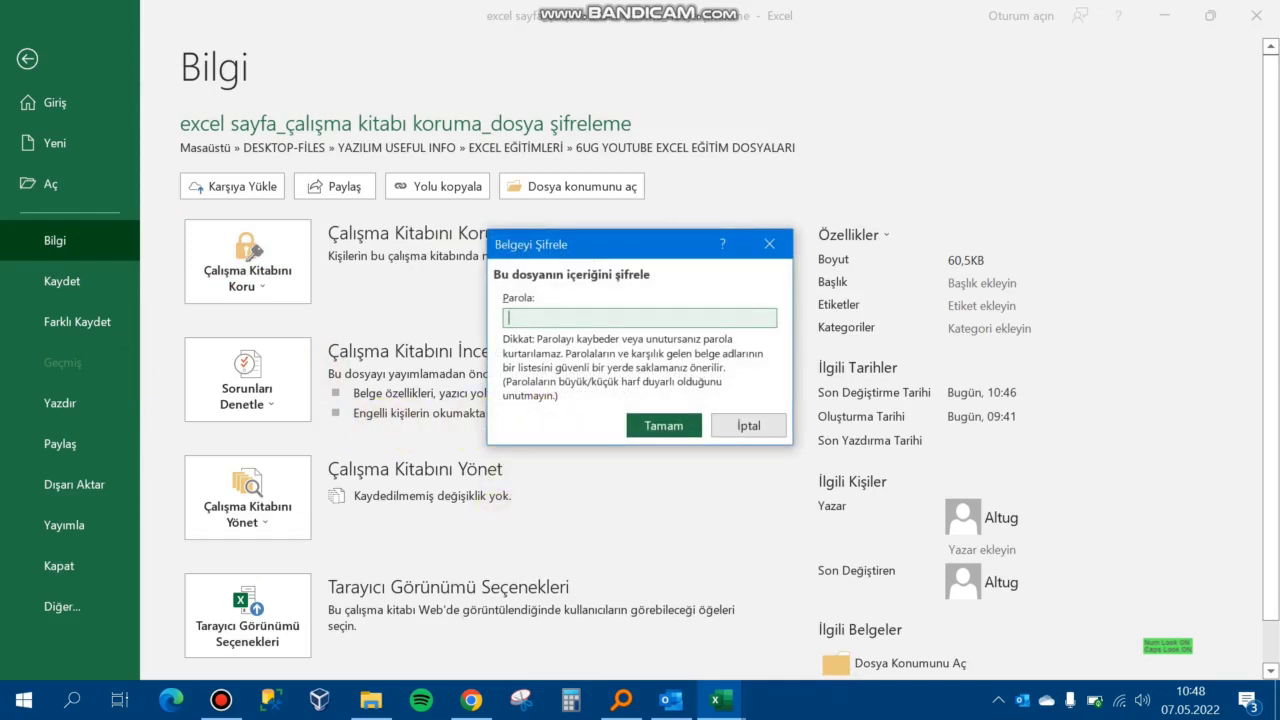
{"action": "key", "text": "Return"}
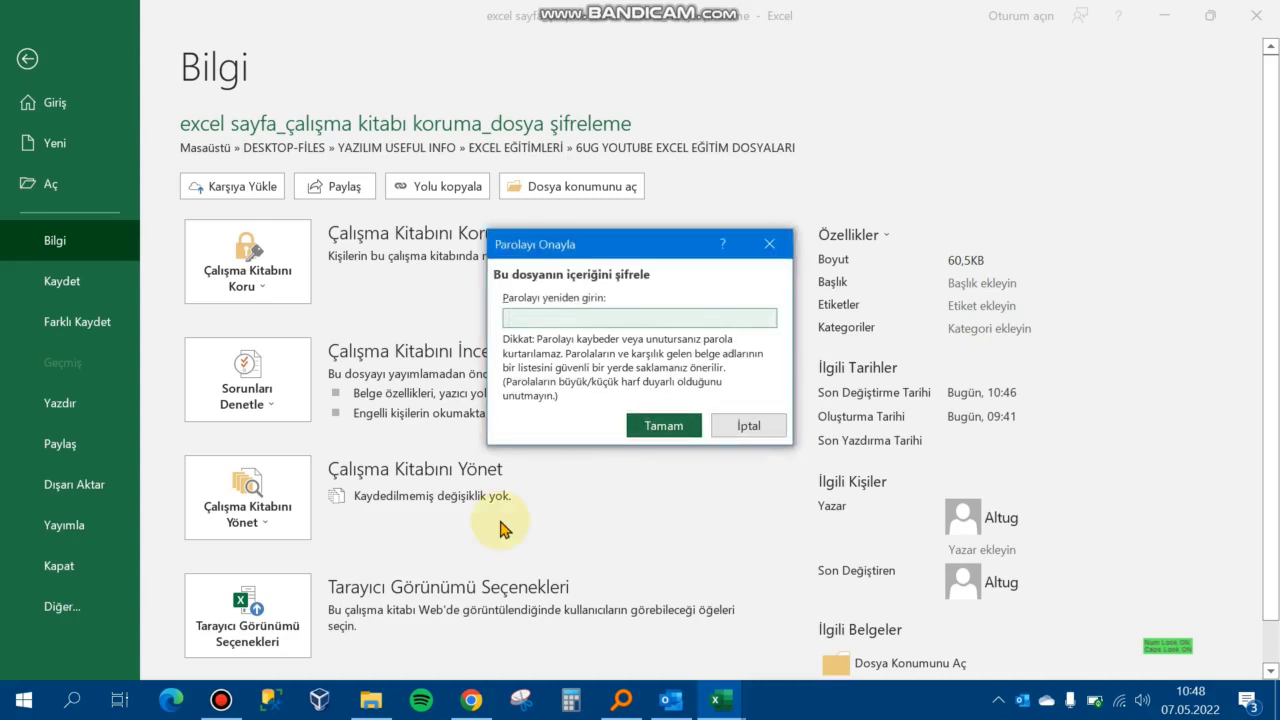
{"action": "key", "text": "Return"}
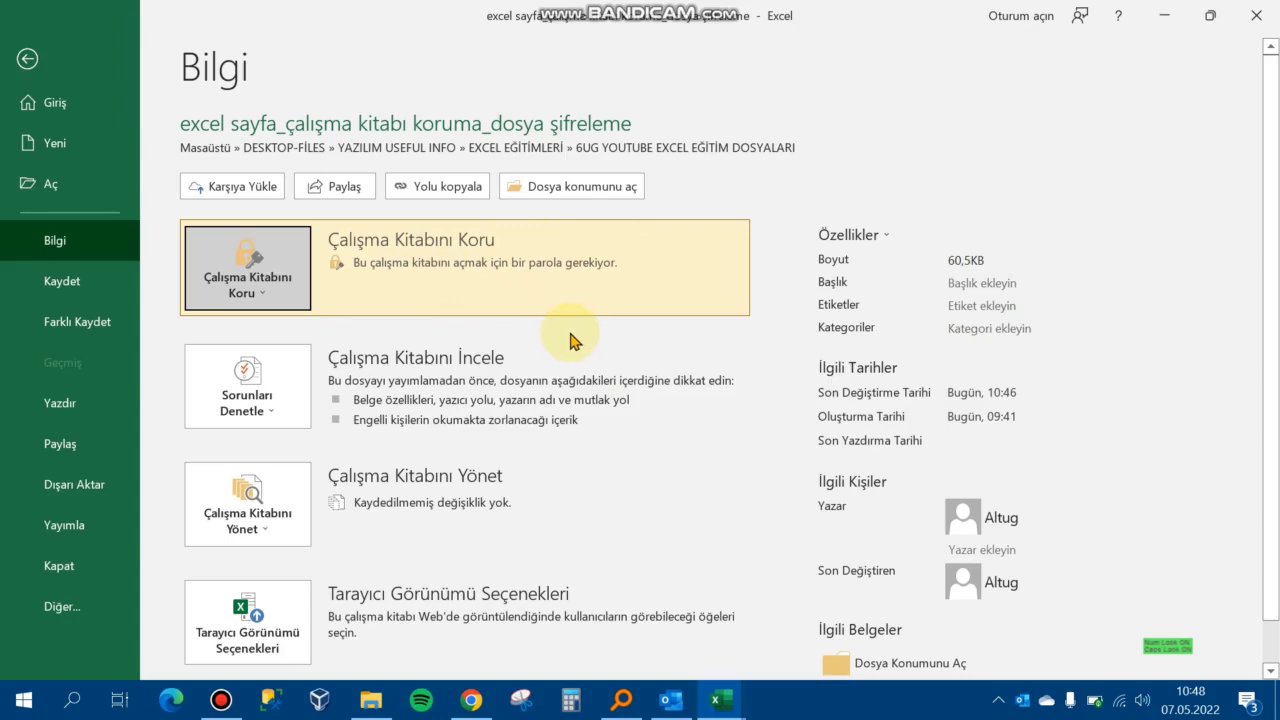
Save and close the workbook, then reopen it from the file search results.
{"action": "key", "text": "Escape"}
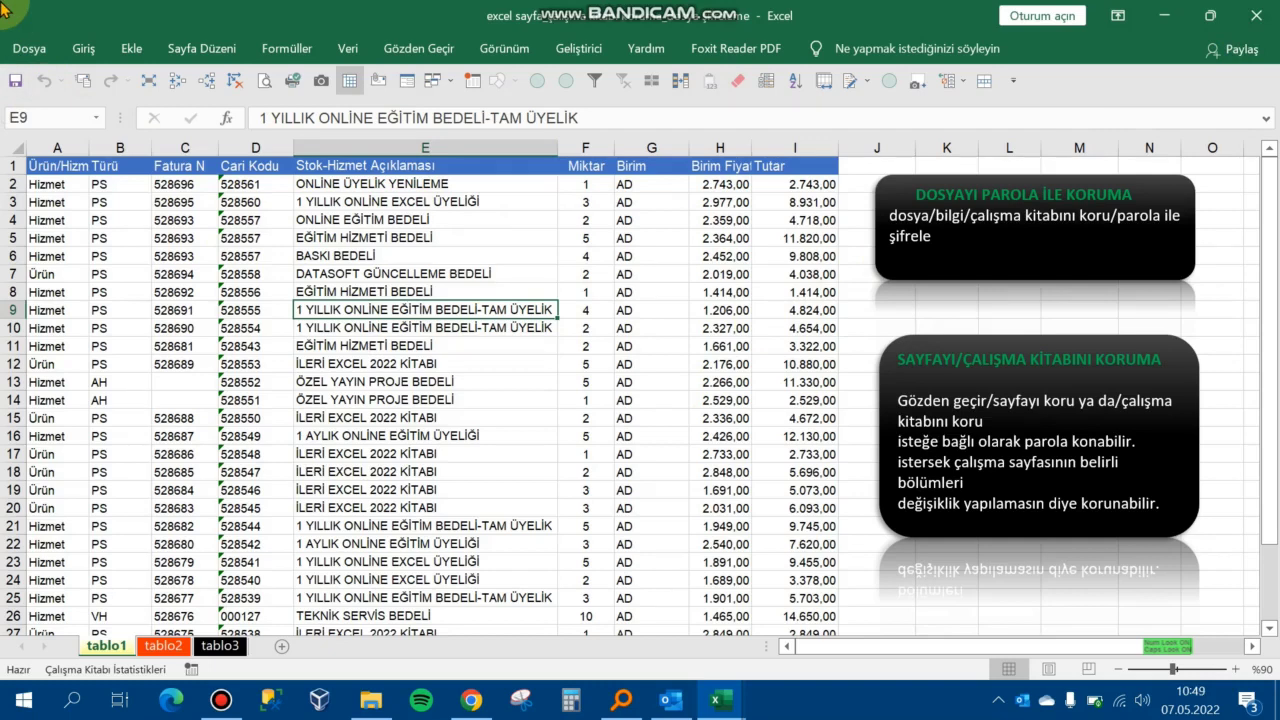
{"action": "double_click", "coordinate": [3, 5]}
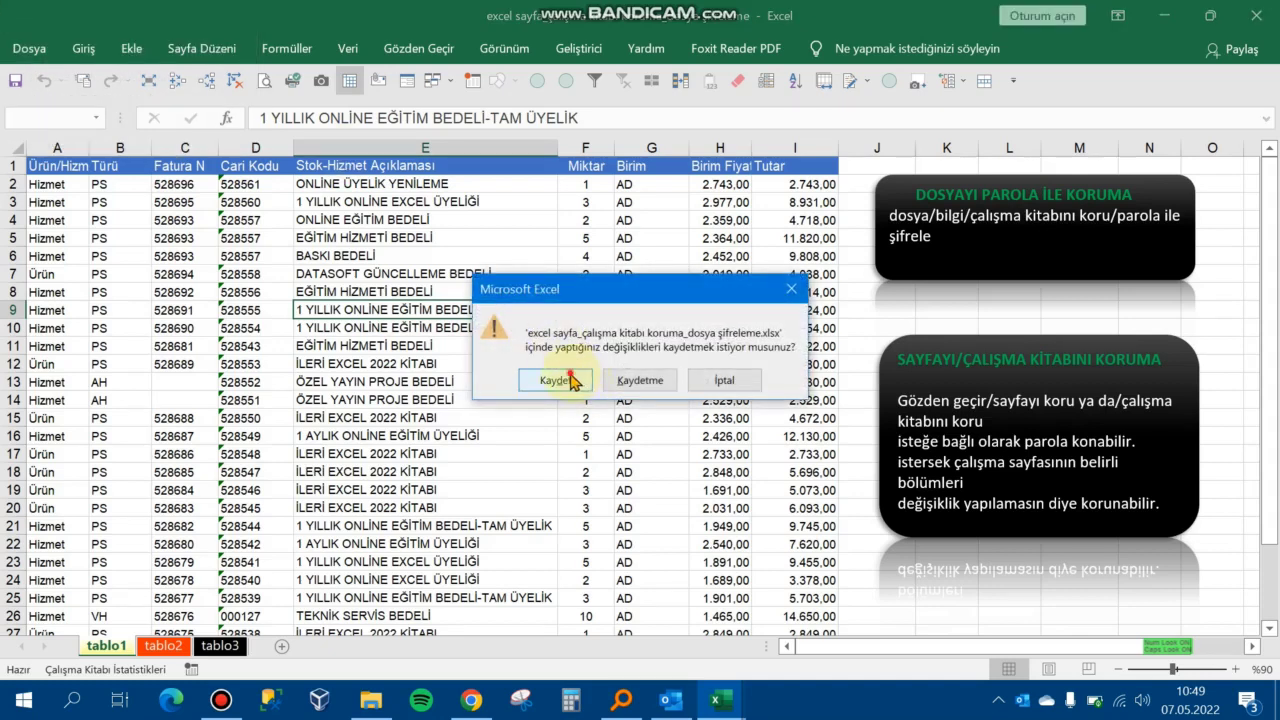
{"action": "left_click", "coordinate": [570, 380]}
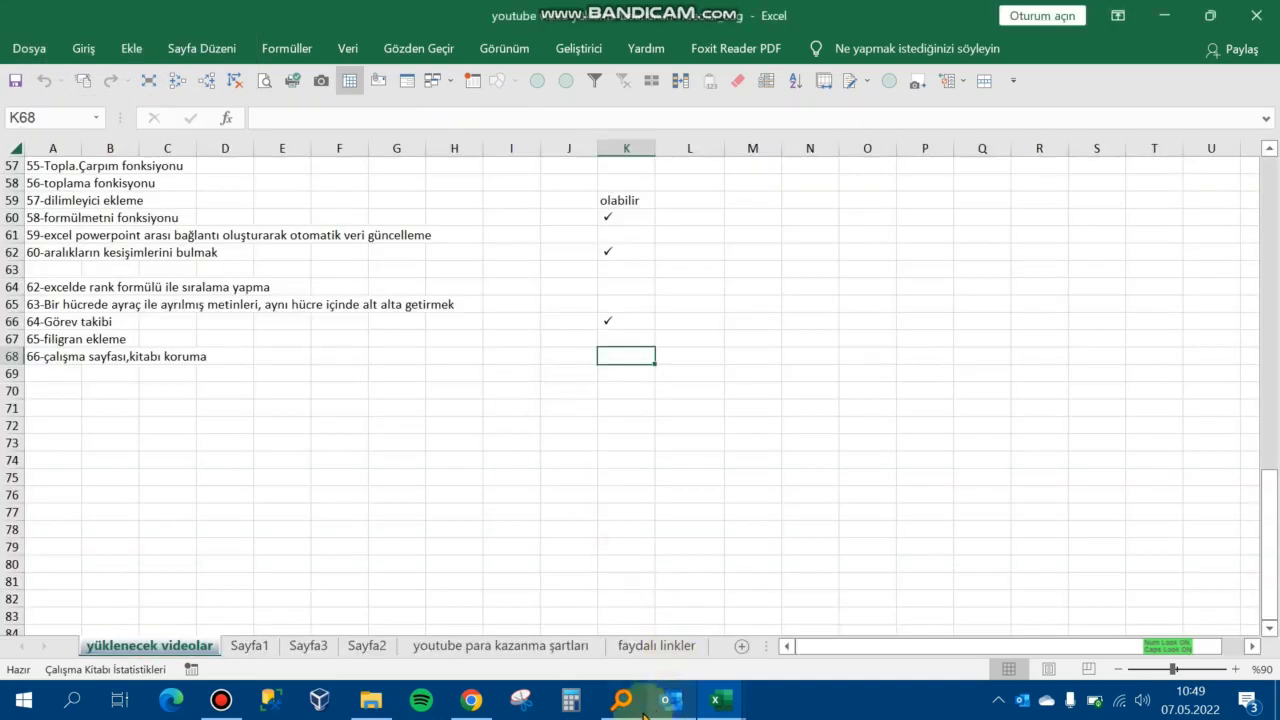
{"action": "left_click", "coordinate": [640, 705]}
{"action": "left_click", "coordinate": [257, 104]}
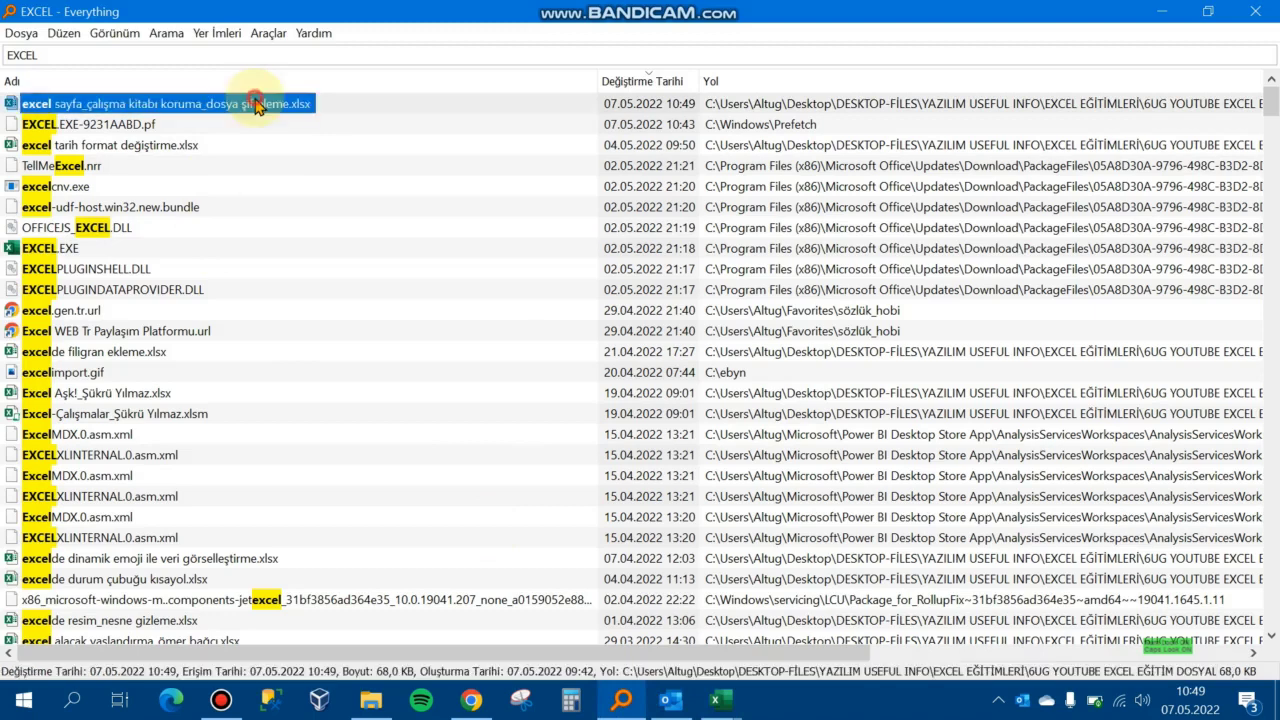
{"action": "double_click", "coordinate": [257, 104]}
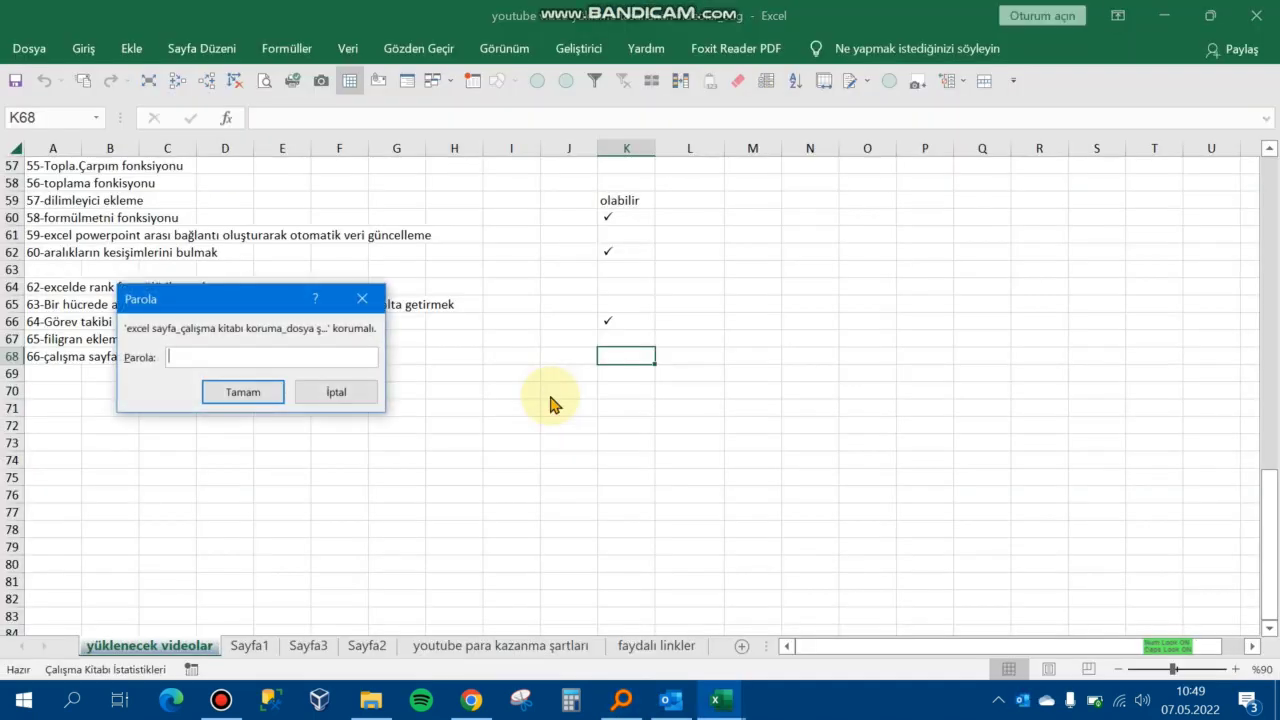
Submit the workbook password in the Parola prompt to open the file.
{"action": "key", "text": "Return"}
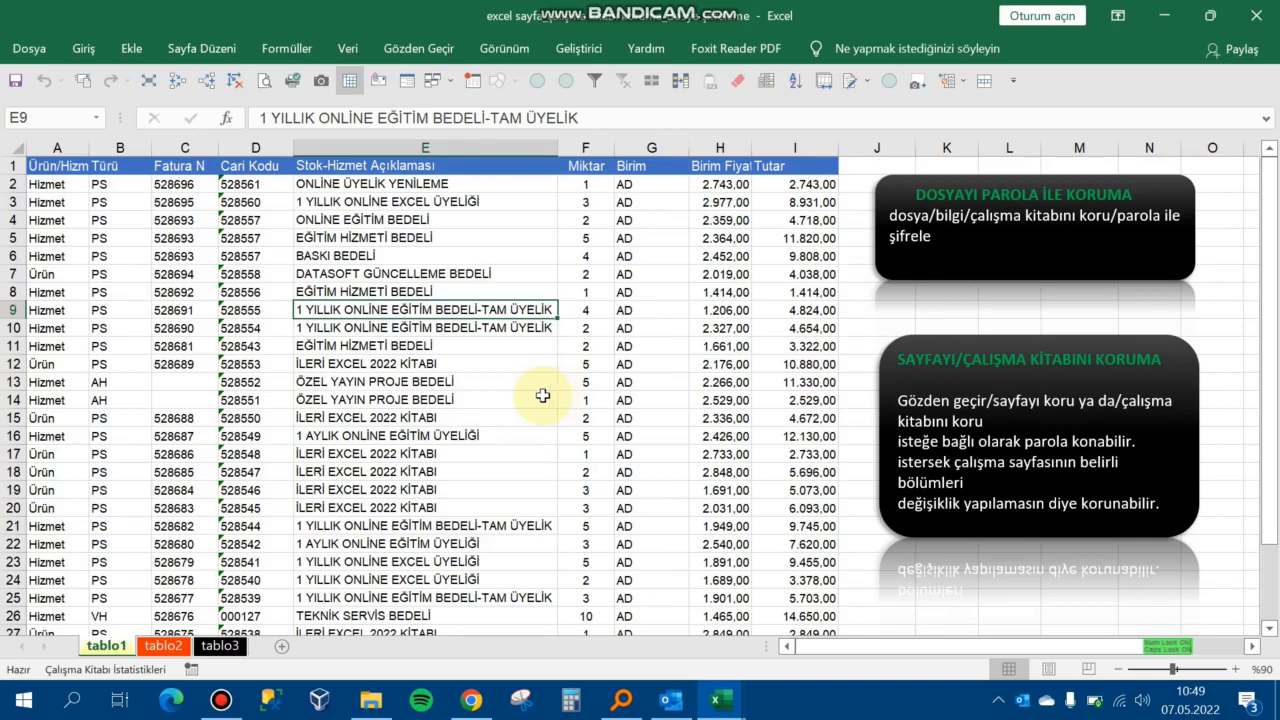
{"action": "left_click", "coordinate": [687, 366]}
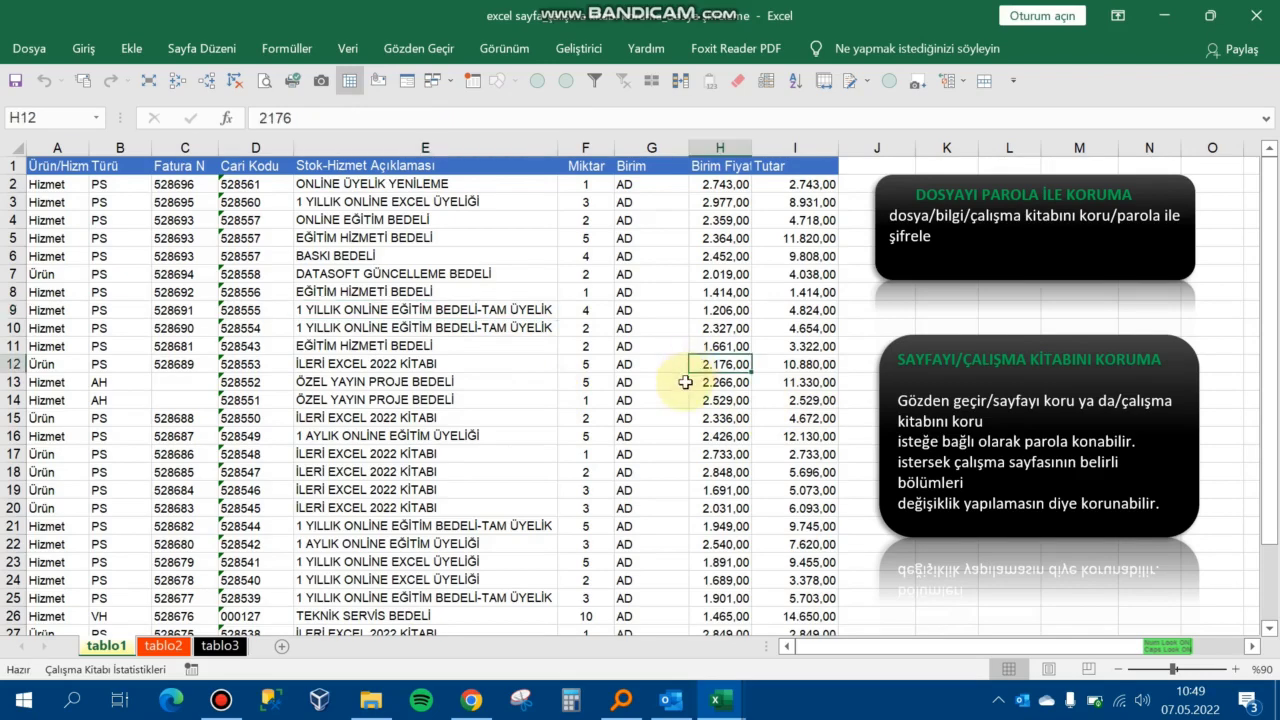
{"action": "scroll", "coordinate": [686, 382], "scroll_direction": "down", "scroll_amount": 4}
{"action": "scroll", "coordinate": [686, 382], "scroll_direction": "up", "scroll_amount": 5}
{"action": "left_click", "coordinate": [550, 308]}
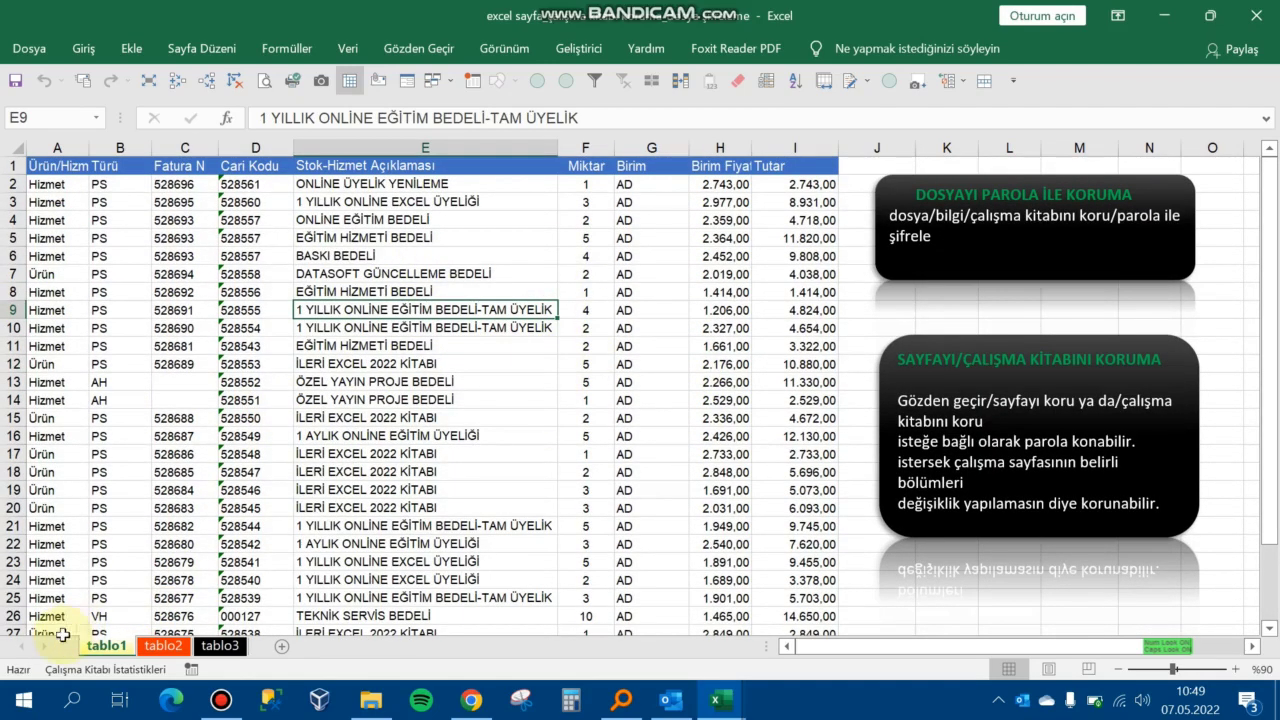
{"action": "right_click", "coordinate": [28, 650]}
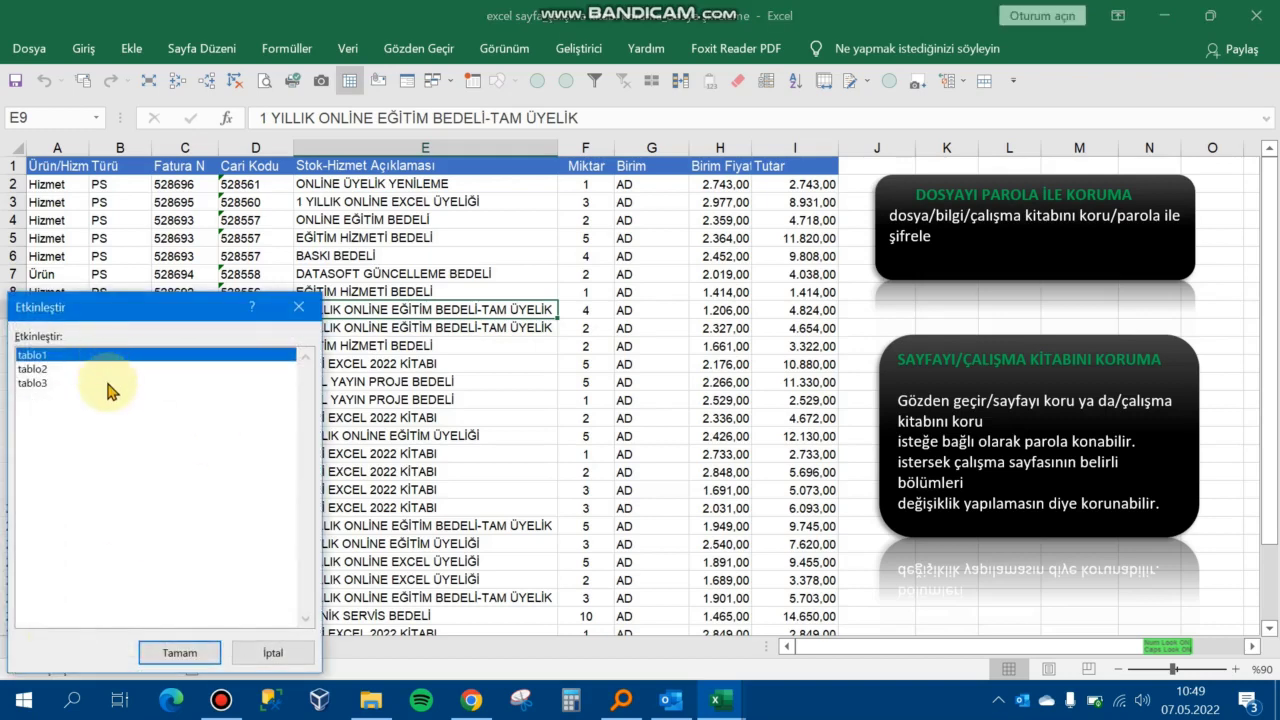
{"action": "key", "text": "Escape"}
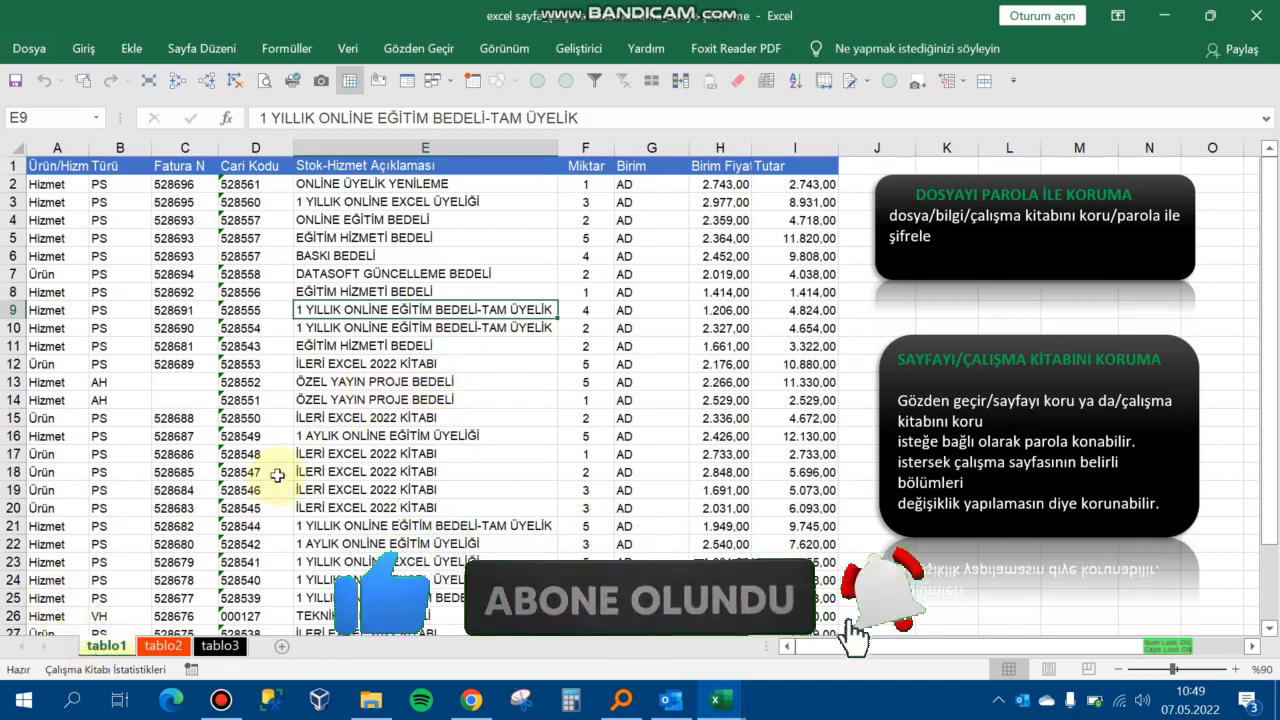
{"action": "scroll", "coordinate": [343, 491], "scroll_direction": "down", "scroll_amount": 2}
{"action": "scroll", "coordinate": [343, 491], "scroll_direction": "up", "scroll_amount": 2}
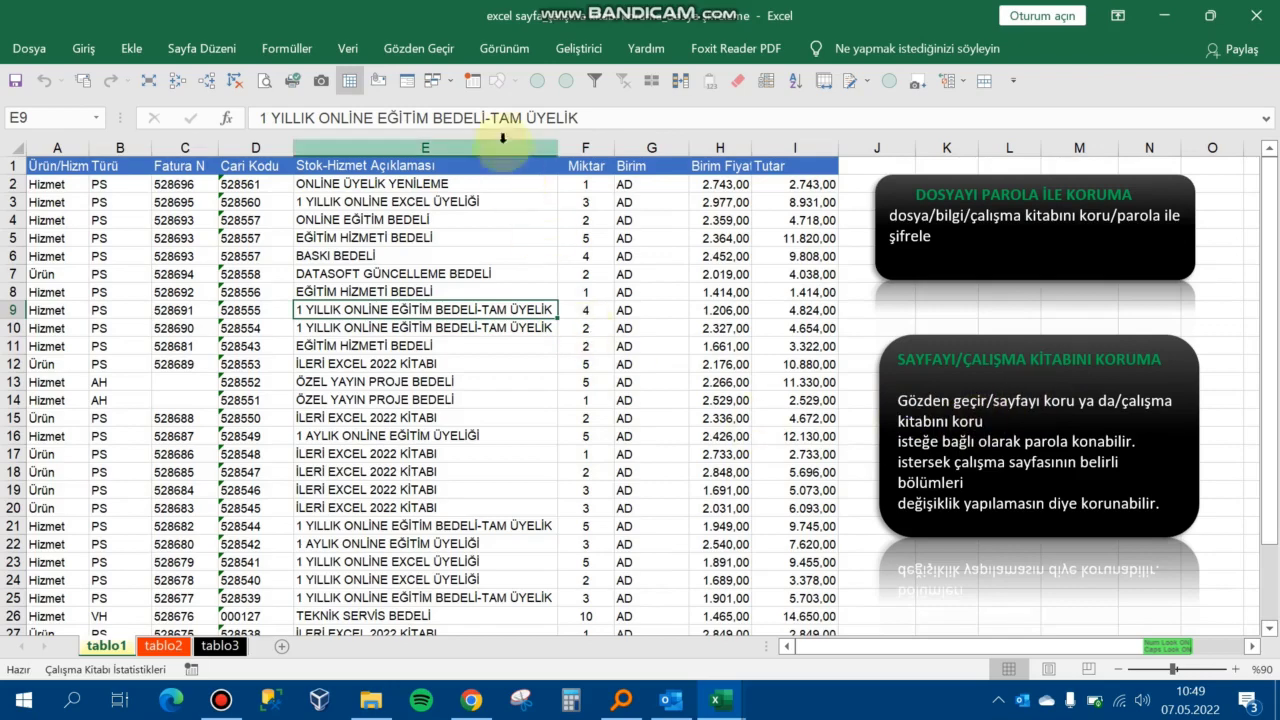
{"action": "scroll", "coordinate": [768, 428], "scroll_direction": "down", "scroll_amount": 1}
{"action": "scroll", "coordinate": [300, 580], "scroll_direction": "up", "scroll_amount": 1}
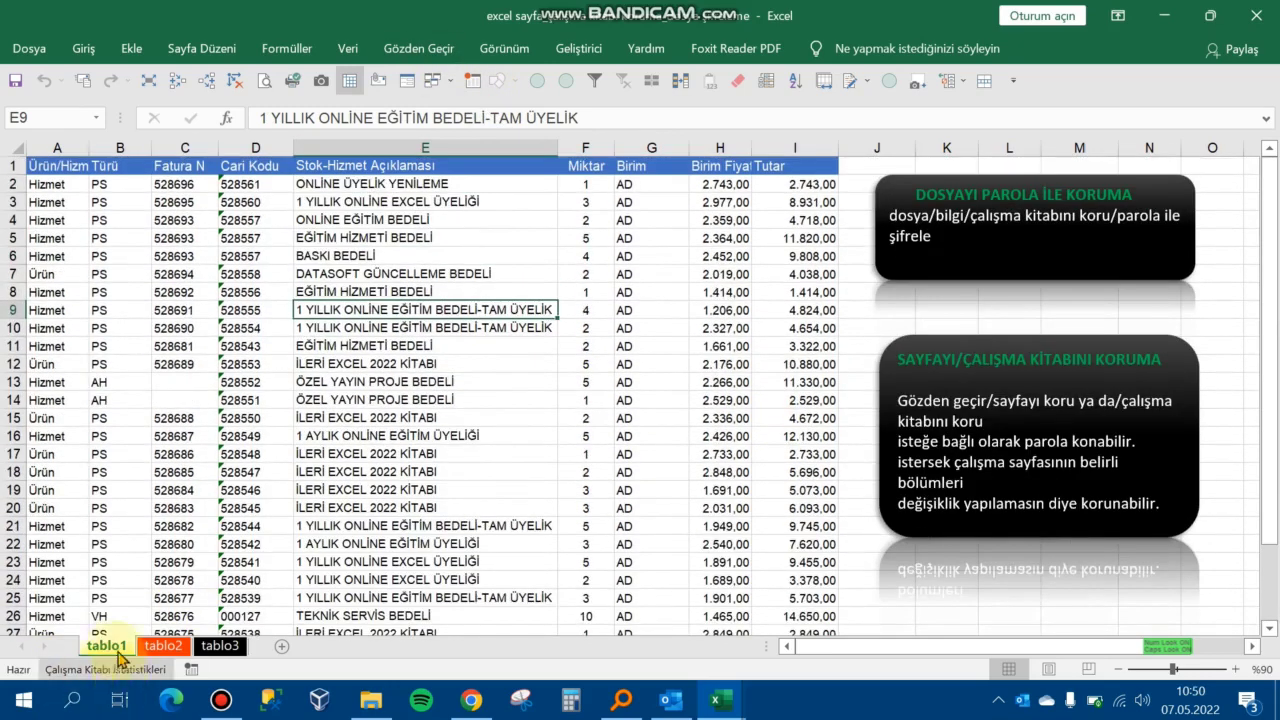
{"action": "left_click", "coordinate": [741, 381]}
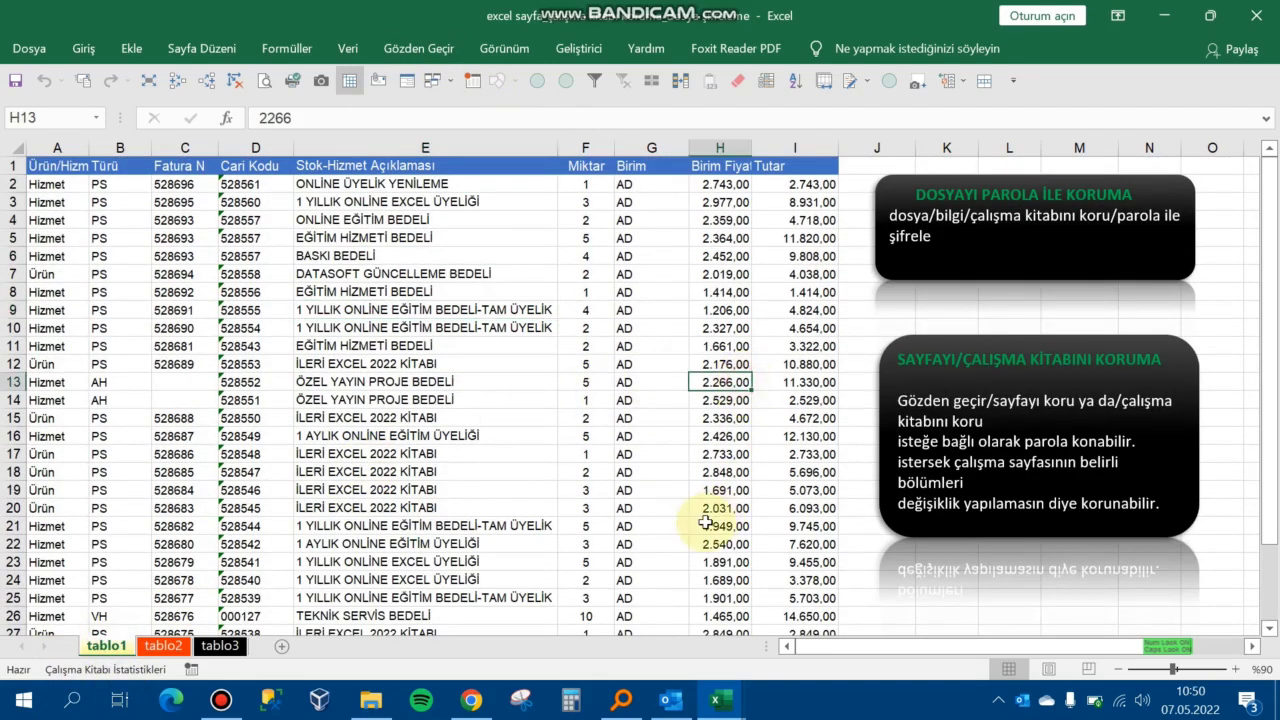
{"action": "scroll", "coordinate": [705, 522], "scroll_direction": "down", "scroll_amount": 5}
{"action": "left_click", "coordinate": [520, 525]}
{"action": "scroll", "coordinate": [517, 443], "scroll_direction": "up", "scroll_amount": 5}
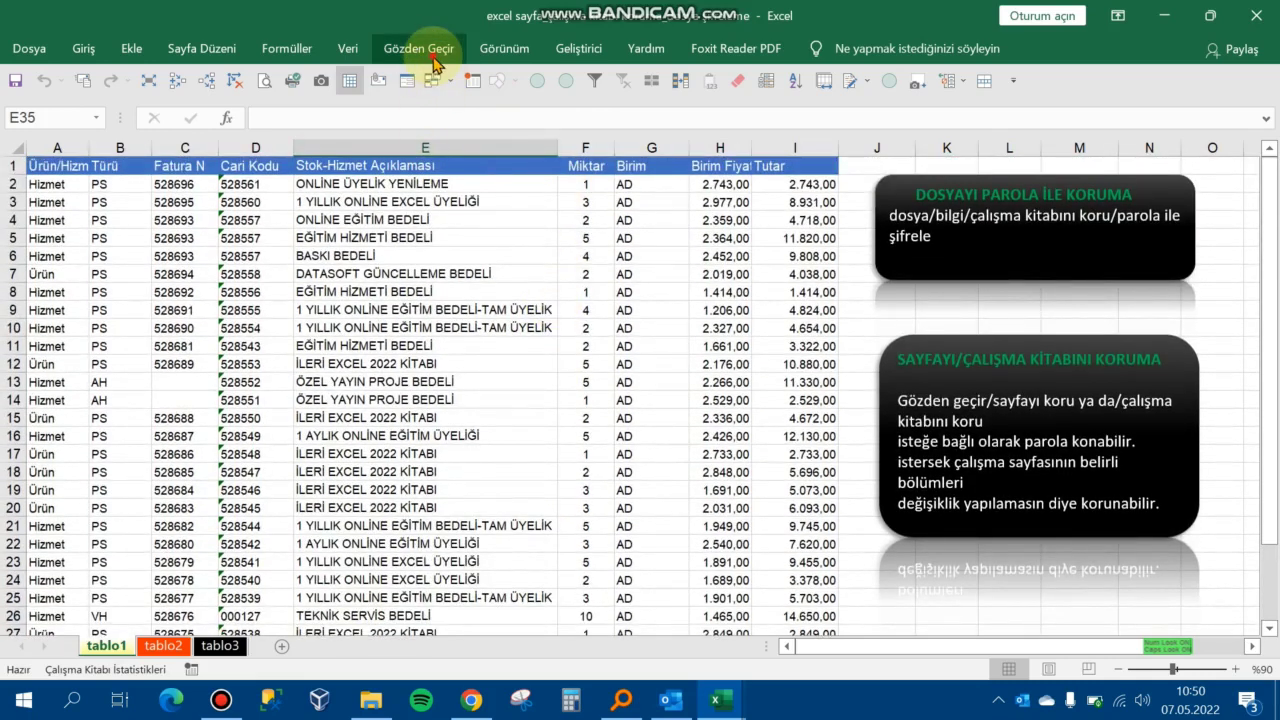
Protect the tablo1 sheet with a password, leaving only locked and unlocked cell selection allowed.
{"action": "left_click", "coordinate": [432, 55]}
{"action": "left_click", "coordinate": [775, 98]}
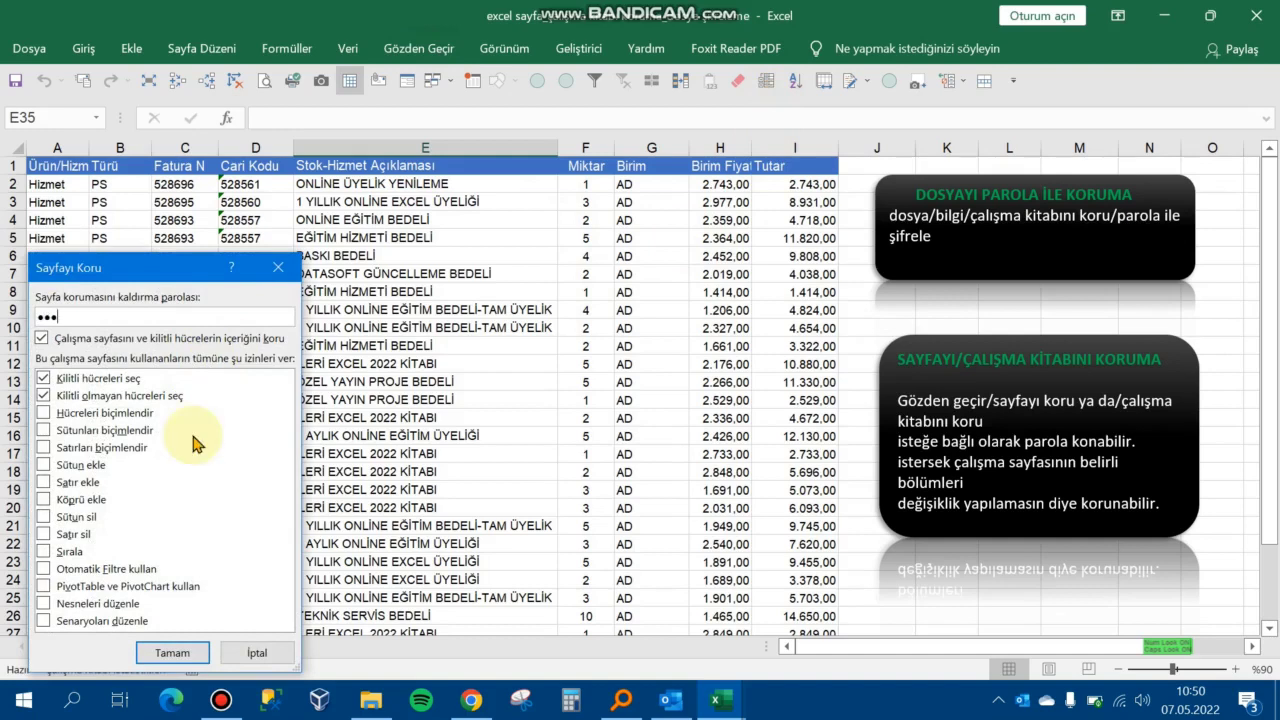
{"action": "key", "text": "Return"}
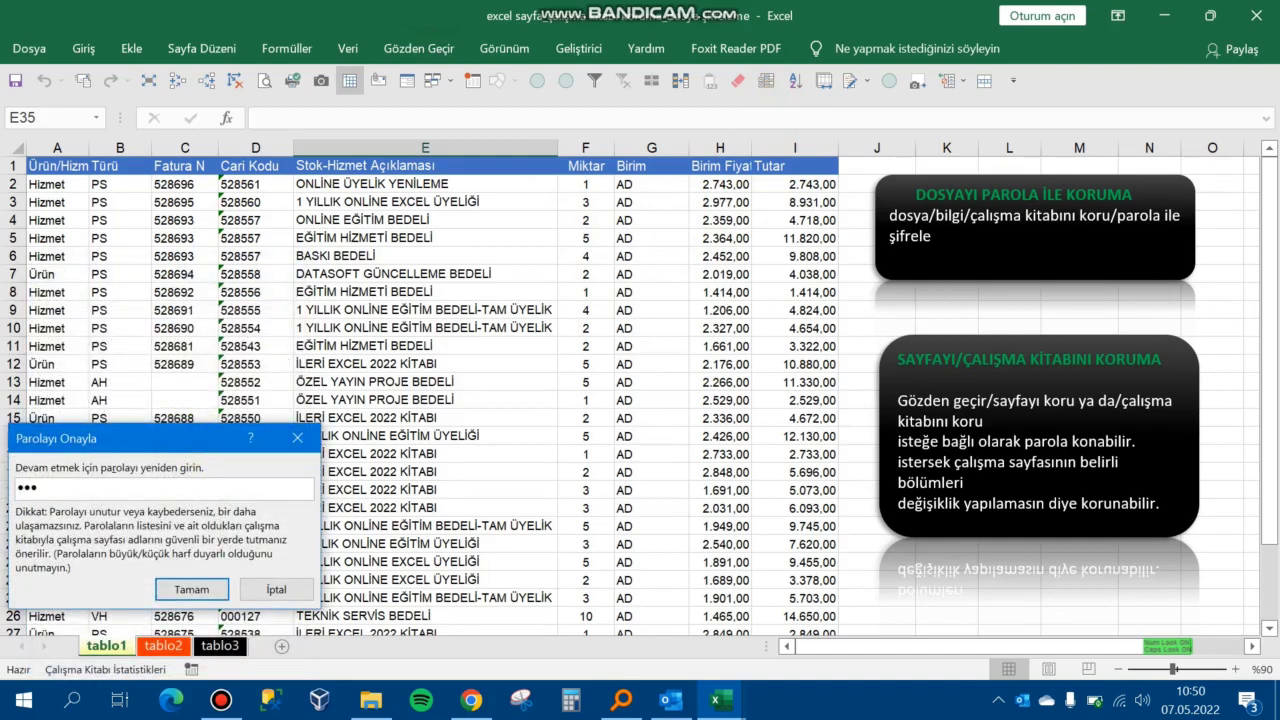
{"action": "key", "text": "Return"}
{"action": "scroll", "coordinate": [659, 532], "scroll_direction": "down", "scroll_amount": 4}
Try editing cells G36 and H9 and dismiss the protected-sheet warnings.
{"action": "scroll", "coordinate": [659, 532], "scroll_direction": "down", "scroll_amount": 1}
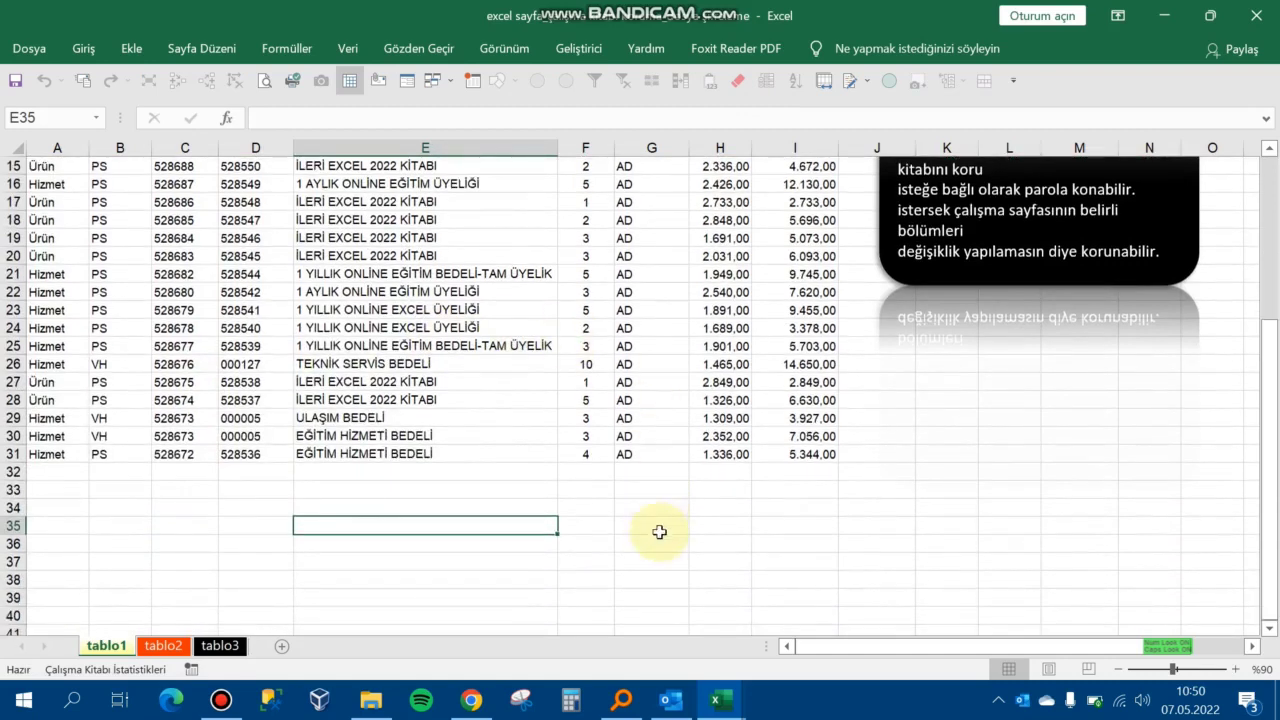
{"action": "left_click", "coordinate": [634, 540]}
{"action": "double_click", "coordinate": [632, 543]}
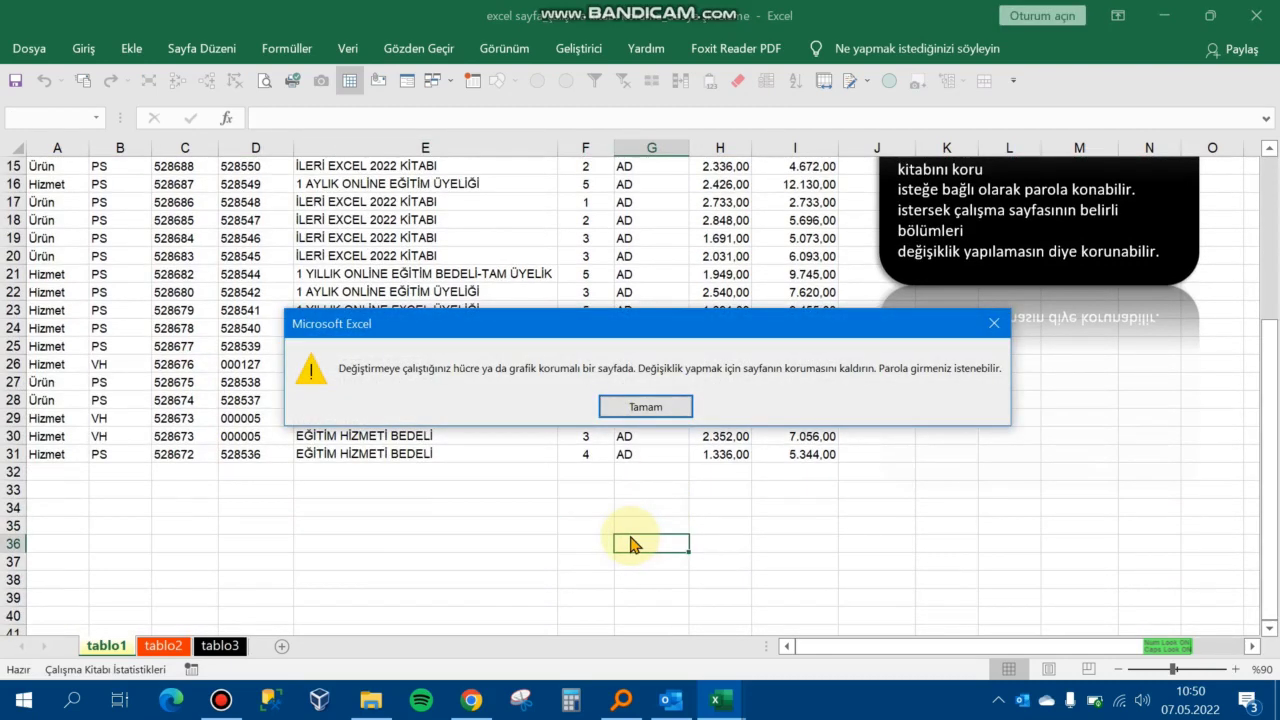
{"action": "key", "text": "Return"}
{"action": "scroll", "coordinate": [650, 500], "scroll_direction": "up", "scroll_amount": 5}
{"action": "left_click", "coordinate": [720, 310]}
{"action": "double_click", "coordinate": [720, 310]}
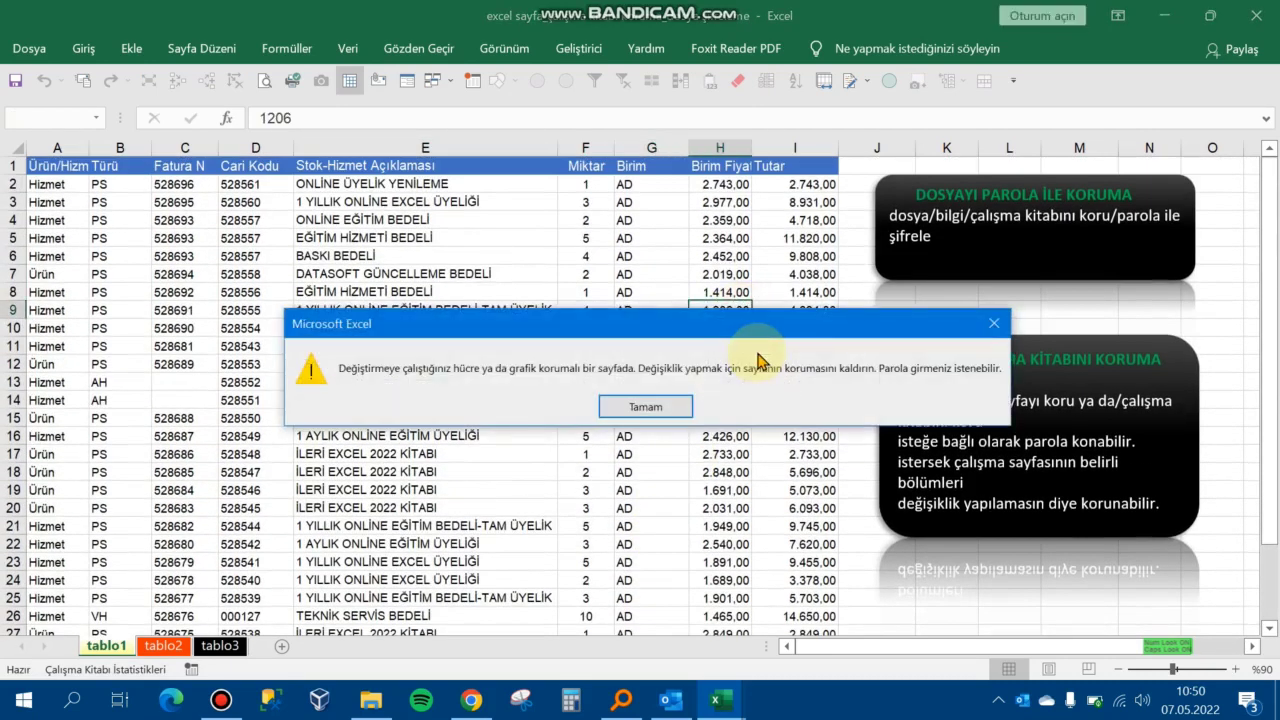
{"action": "key", "text": "Return"}
{"action": "left_click", "coordinate": [810, 256]}
Try editing and deleting cells at the sheet's bottom and far-right columns, dismissing each warning.
{"action": "scroll", "coordinate": [725, 465], "scroll_direction": "down", "scroll_amount": 4}
{"action": "scroll", "coordinate": [600, 495], "scroll_direction": "down", "scroll_amount": 1}
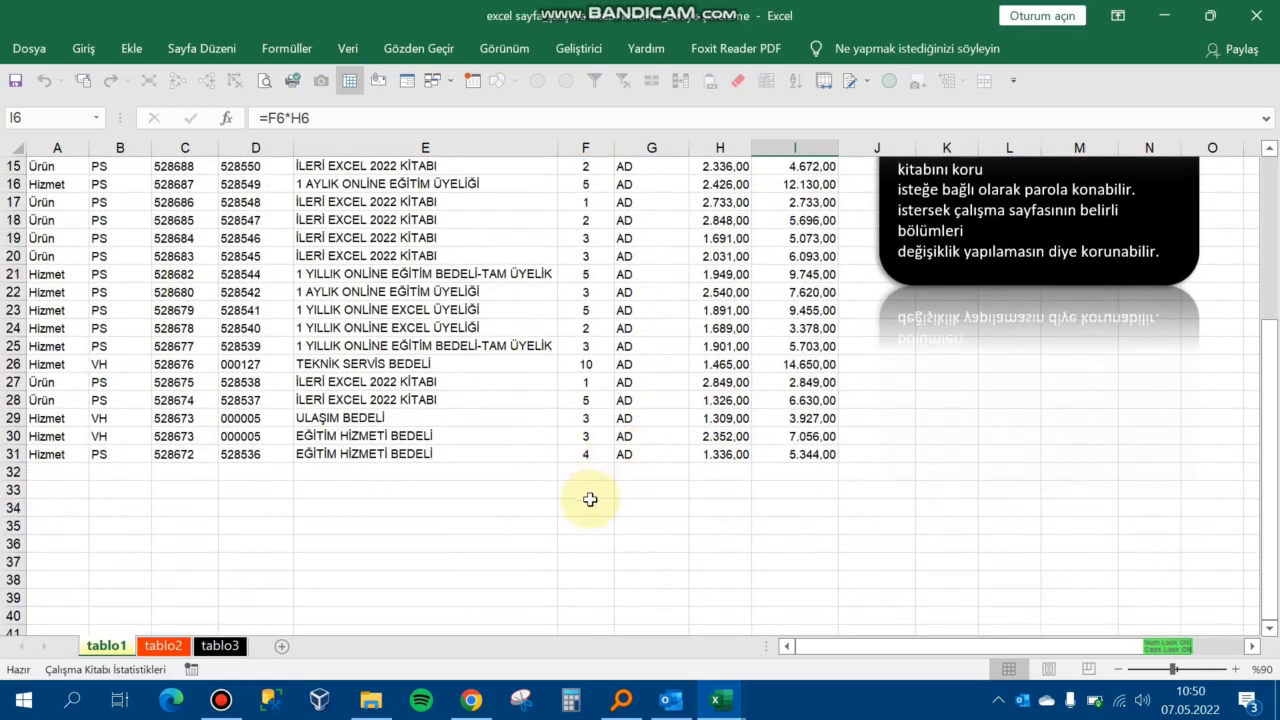
{"action": "left_click", "coordinate": [590, 499]}
{"action": "key", "text": "ctrl+shift+Down"}
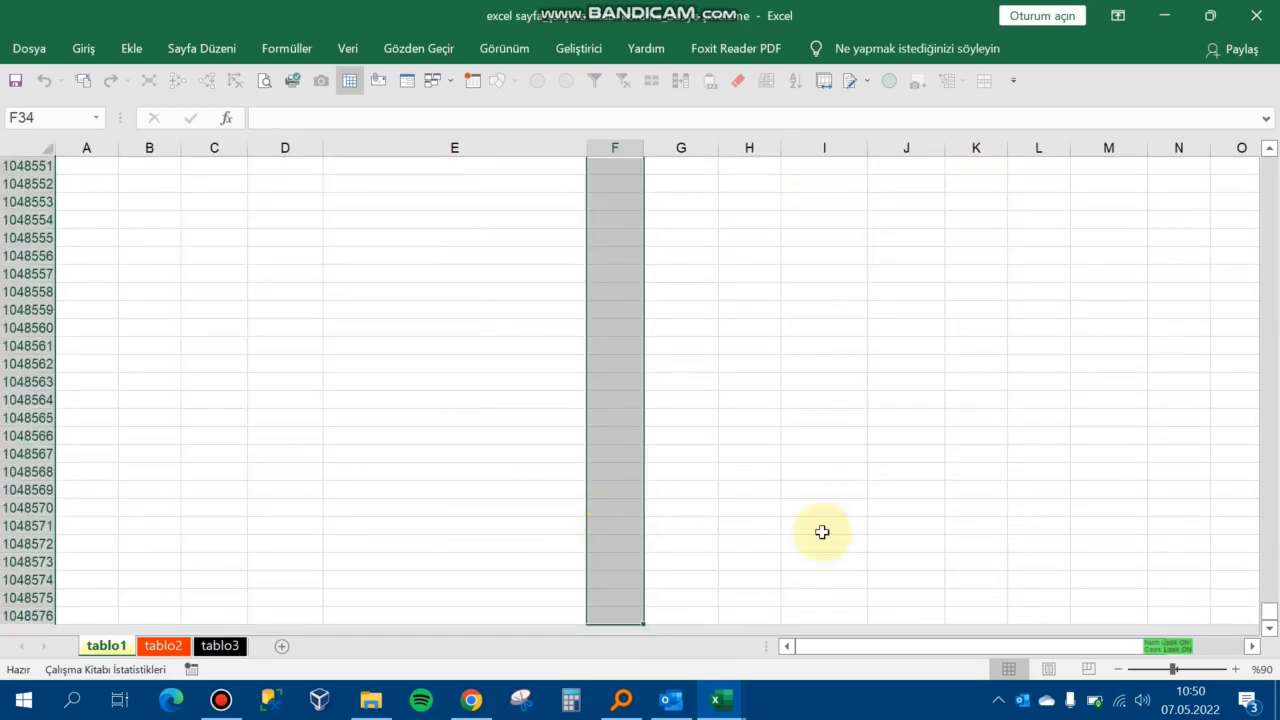
{"action": "double_click", "coordinate": [563, 418]}
{"action": "key", "text": "Return"}
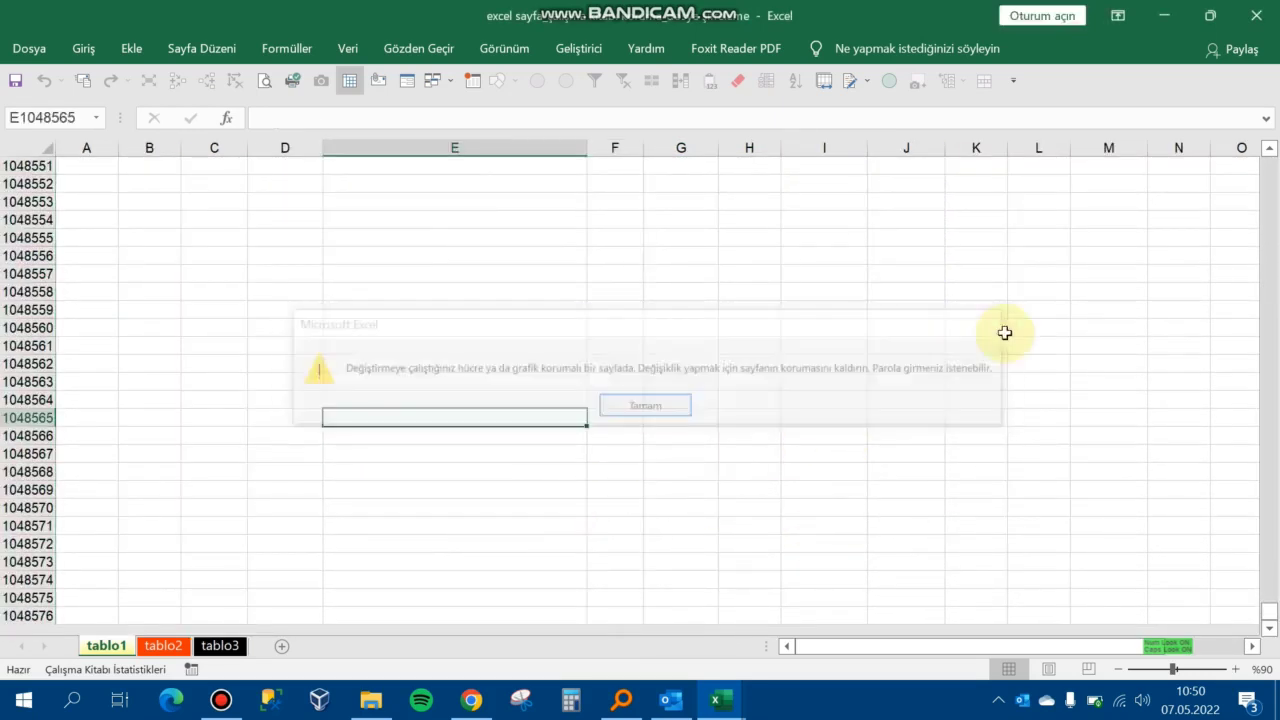
{"action": "left_click", "coordinate": [1014, 310]}
{"action": "key", "text": "ctrl+shift+Right"}
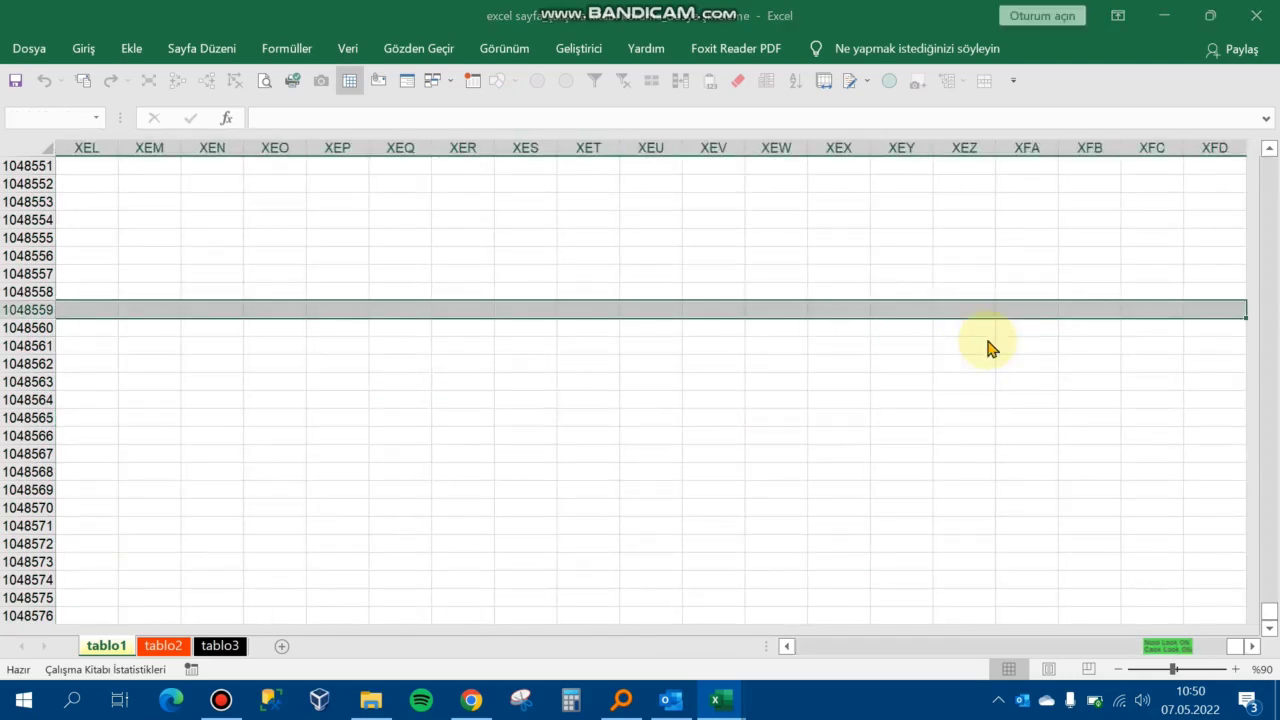
{"action": "key", "text": "Delete"}
{"action": "key", "text": "Return"}
{"action": "key", "text": "ctrl+shift+Up"}
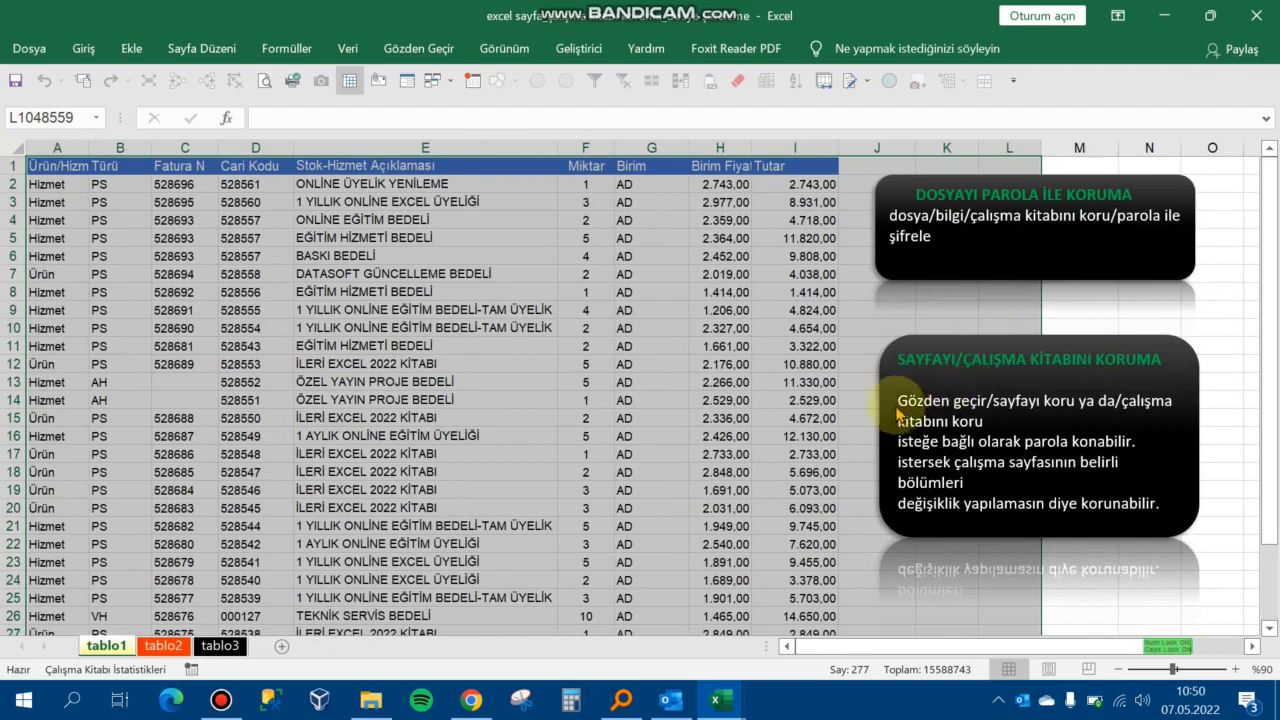
Return to the data table and select cell I13 in the Tutar column.
{"action": "left_click", "coordinate": [767, 377]}
{"action": "scroll", "coordinate": [751, 514], "scroll_direction": "down", "scroll_amount": 4}
{"action": "scroll", "coordinate": [751, 514], "scroll_direction": "up", "scroll_amount": 1}
{"action": "scroll", "coordinate": [357, 528], "scroll_direction": "up", "scroll_amount": 3}
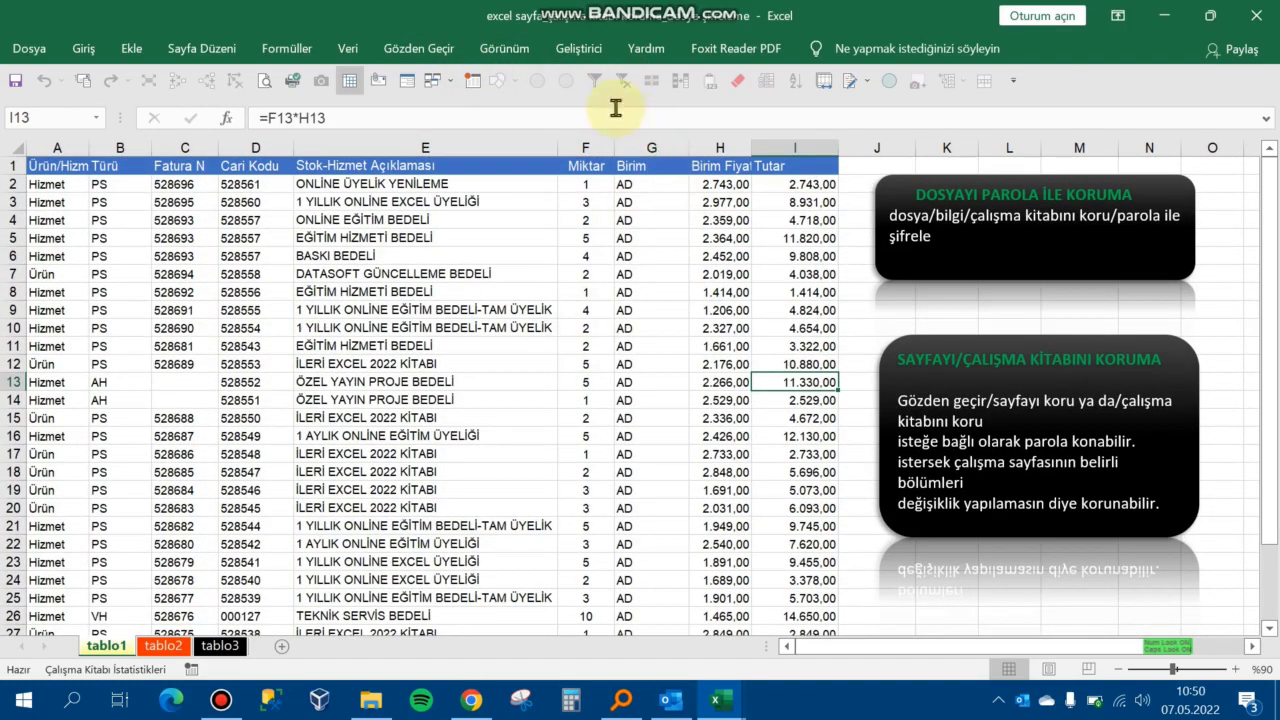
Unprotect the tablo1 sheet by entering its password.
{"action": "left_click", "coordinate": [440, 50]}
{"action": "left_click", "coordinate": [806, 100]}
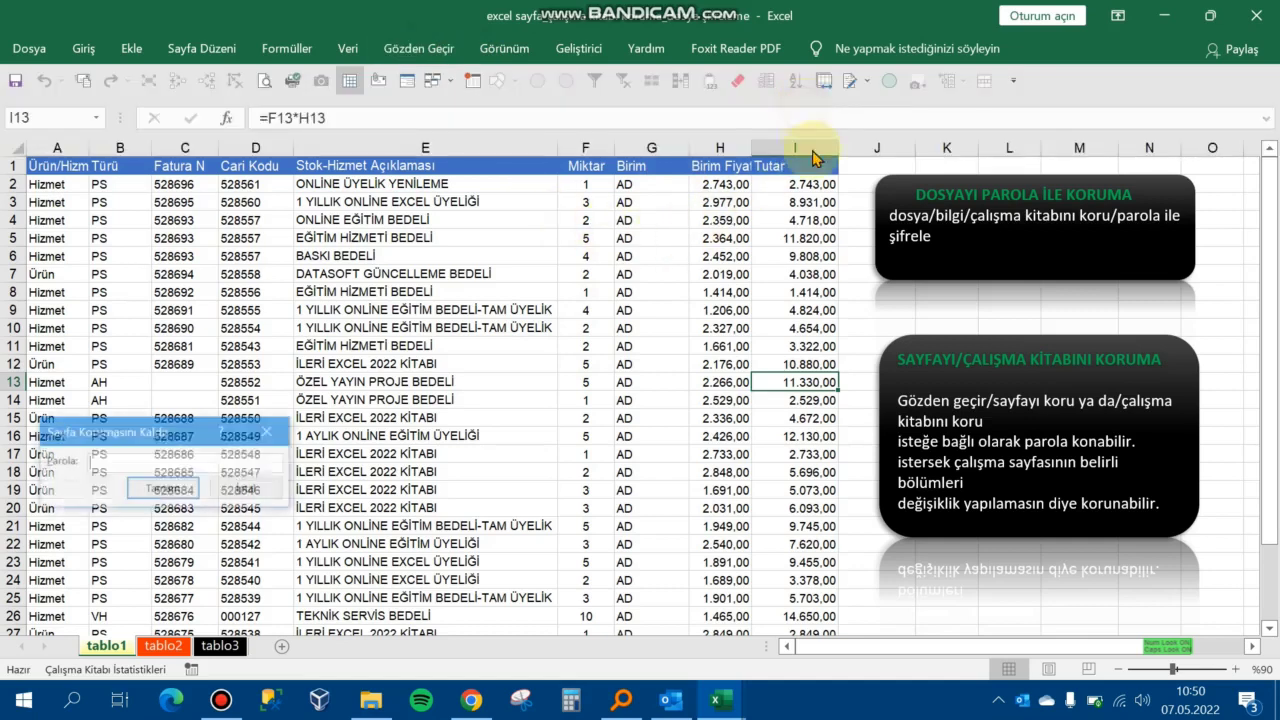
{"action": "type", "text": "1"}
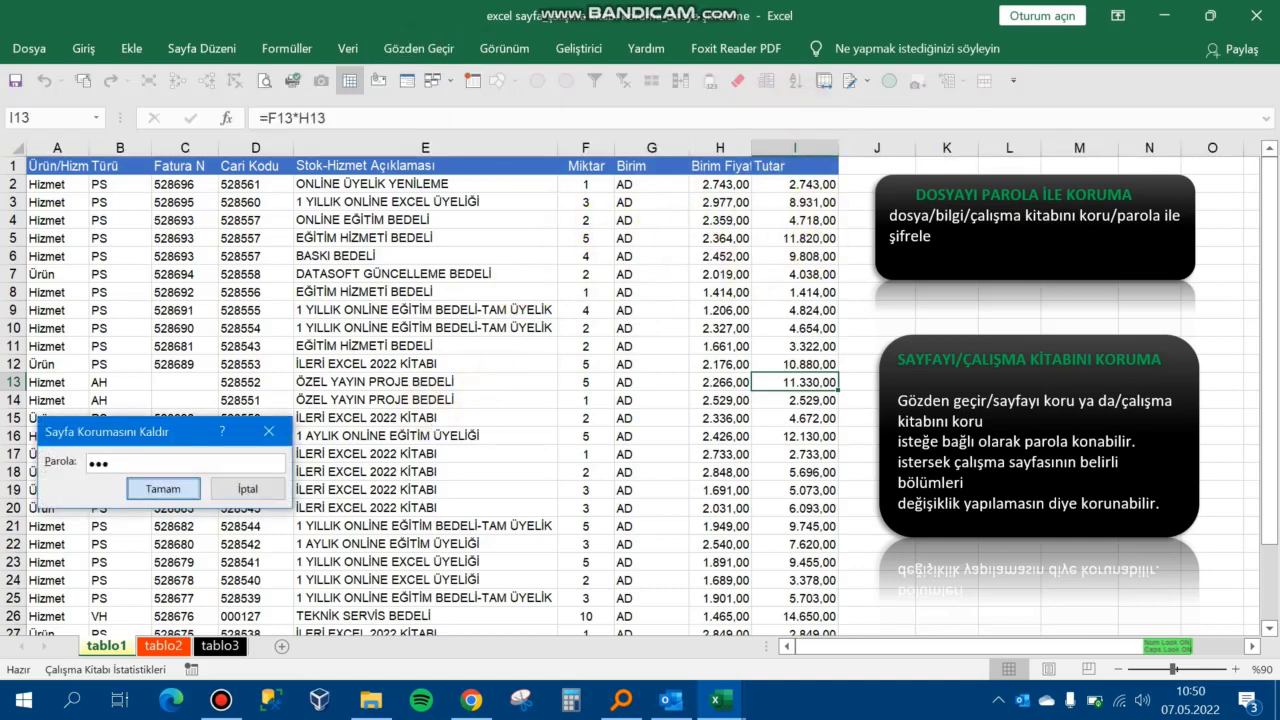
{"action": "key", "text": "Return"}
Test editing by typing 'FSDF' into cell E35, then discard the entry.
{"action": "scroll", "coordinate": [423, 528], "scroll_direction": "down", "scroll_amount": 5}
{"action": "left_click", "coordinate": [435, 541]}
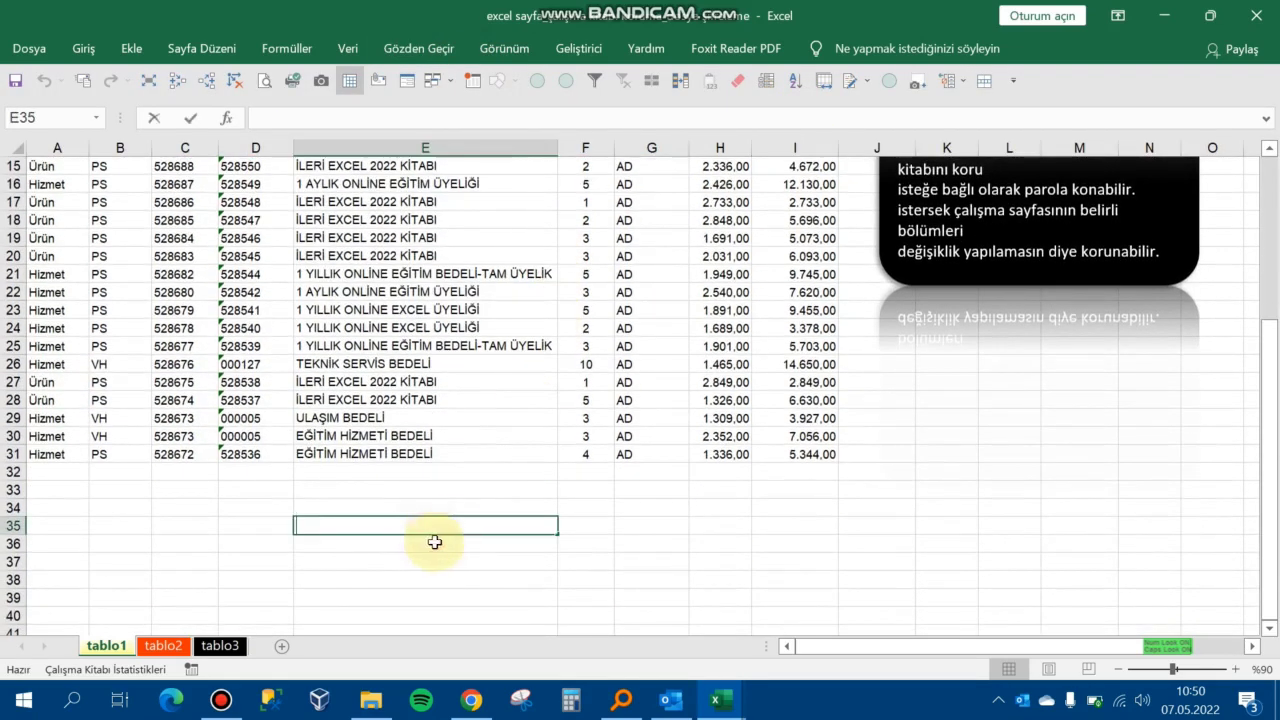
{"action": "type", "text": "FSDF"}
{"action": "key", "text": "Escape"}
{"action": "left_click", "coordinate": [583, 523]}
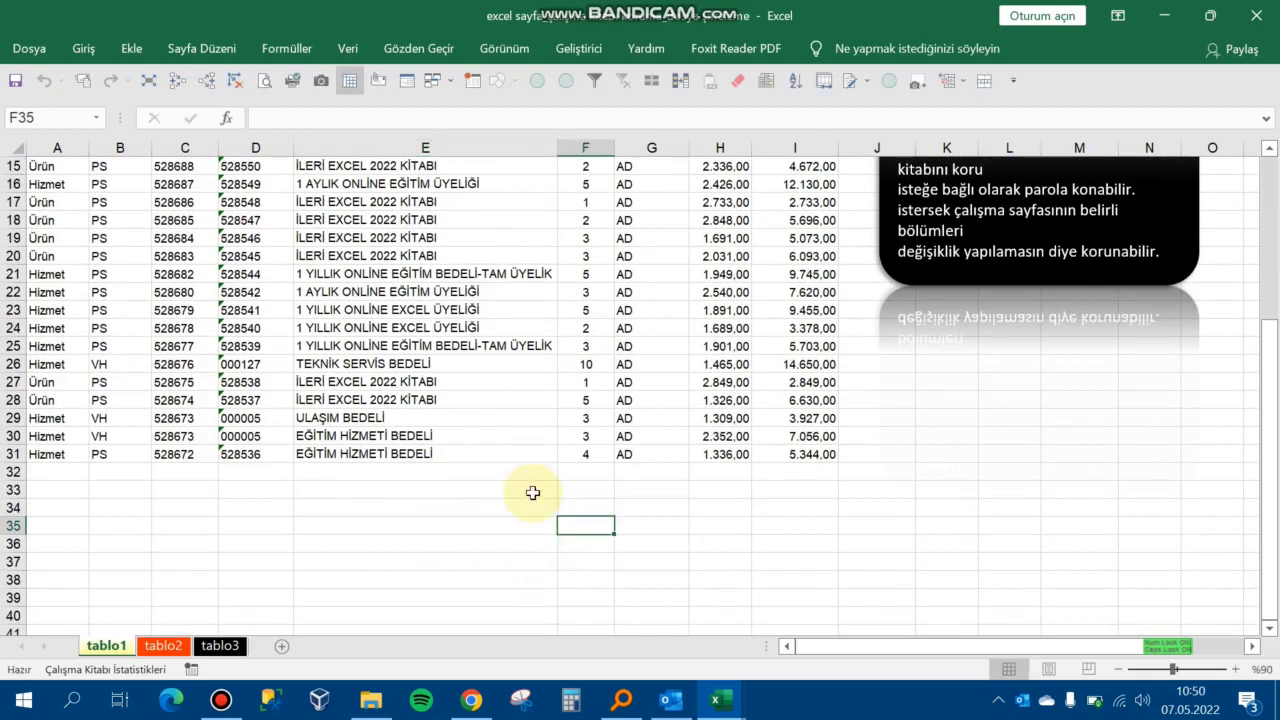
{"action": "left_click", "coordinate": [486, 505]}
Save the workbook.
{"action": "left_click", "coordinate": [13, 80]}
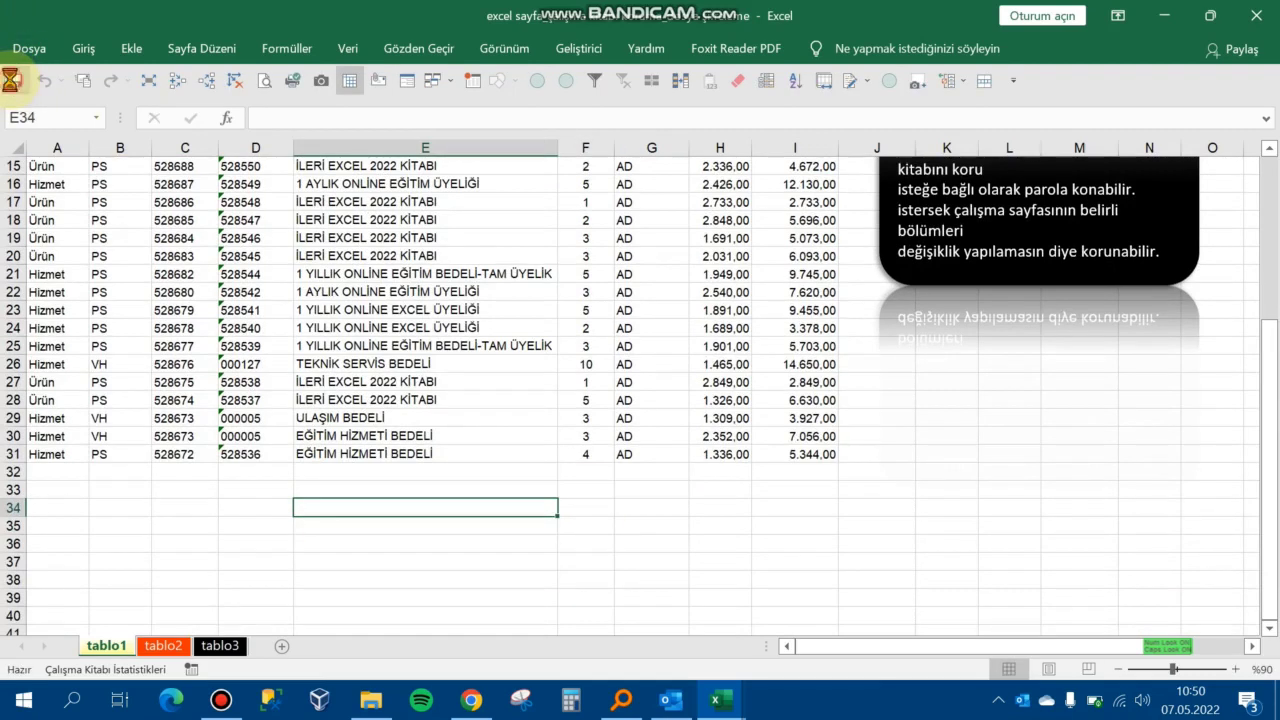
{"action": "scroll", "coordinate": [680, 517], "scroll_direction": "up", "scroll_amount": 5}
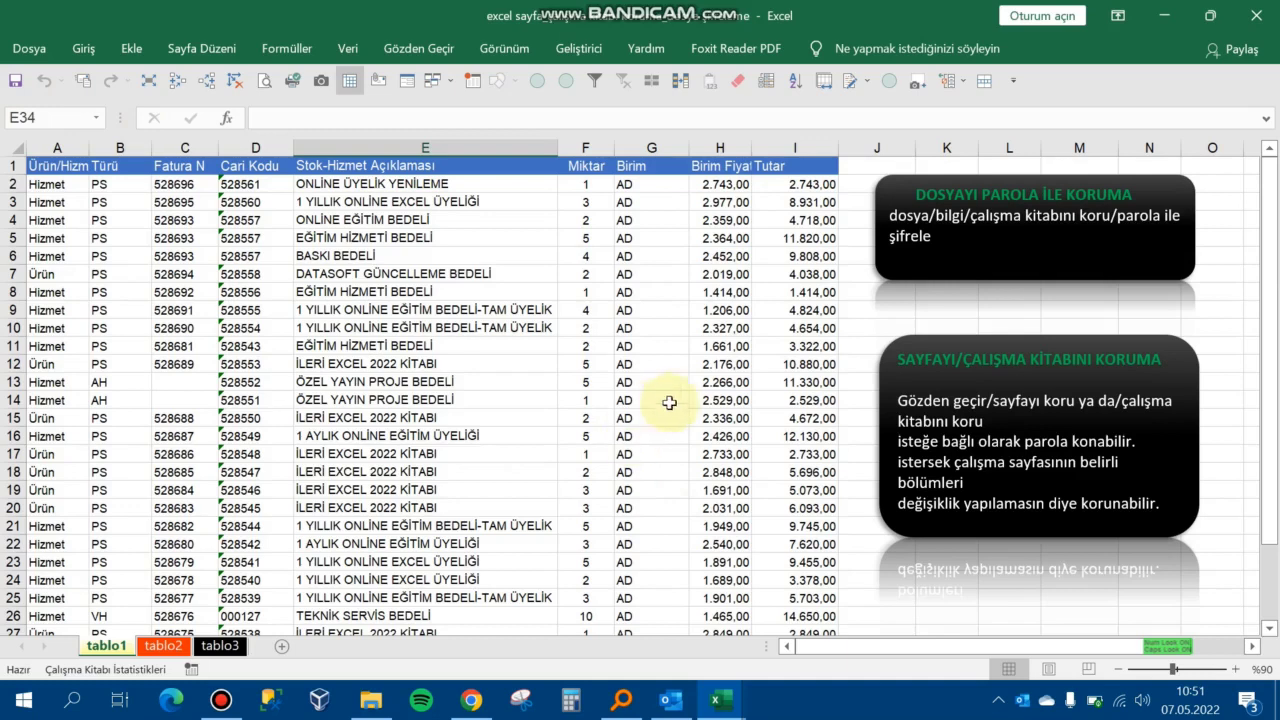
{"action": "scroll", "coordinate": [687, 472], "scroll_direction": "down", "scroll_amount": 4}
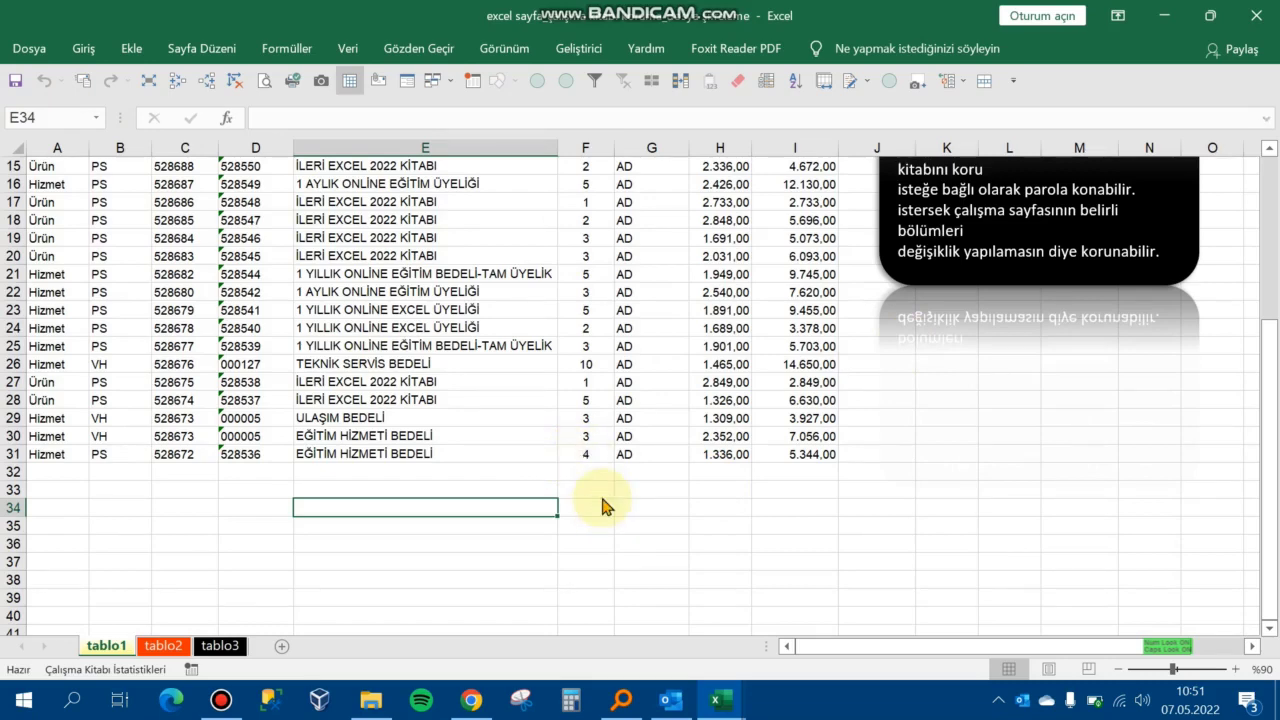
Select all formula cells on the sheet using Go To Special > Formulas.
{"action": "key", "text": "F5"}
{"action": "left_click", "coordinate": [62, 549]}
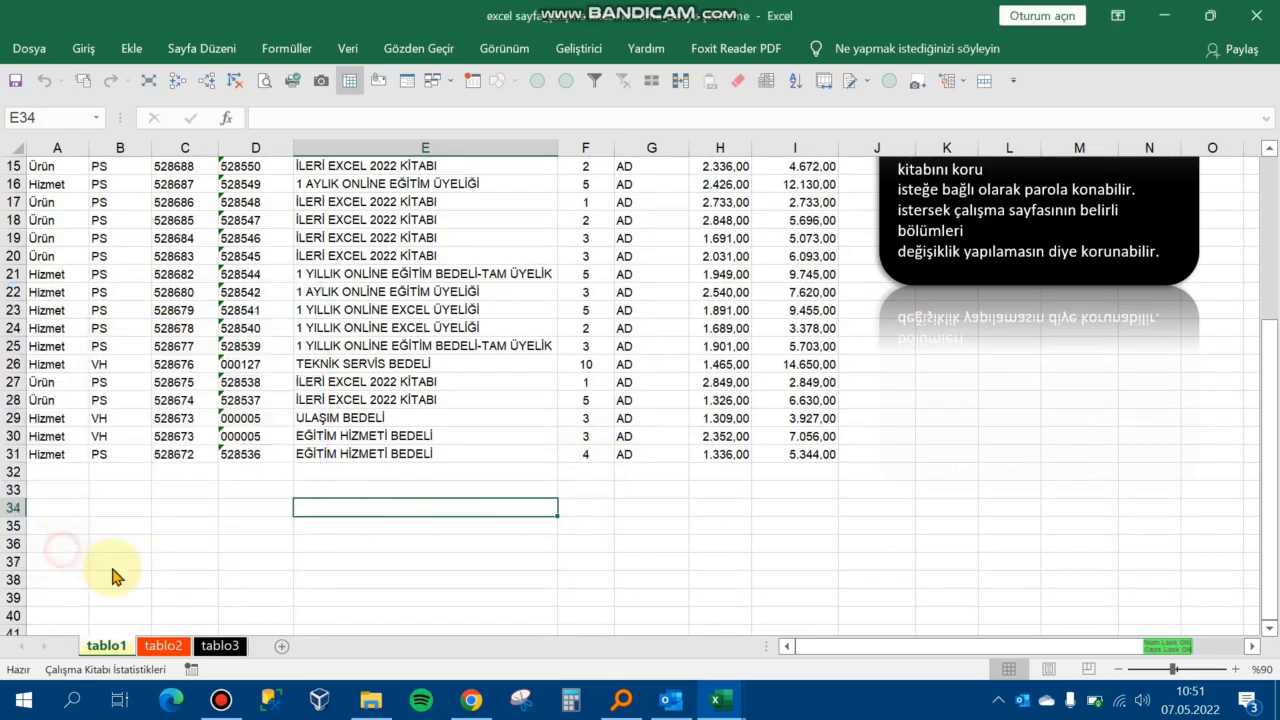
{"action": "left_click", "coordinate": [75, 354]}
{"action": "left_click", "coordinate": [211, 583]}
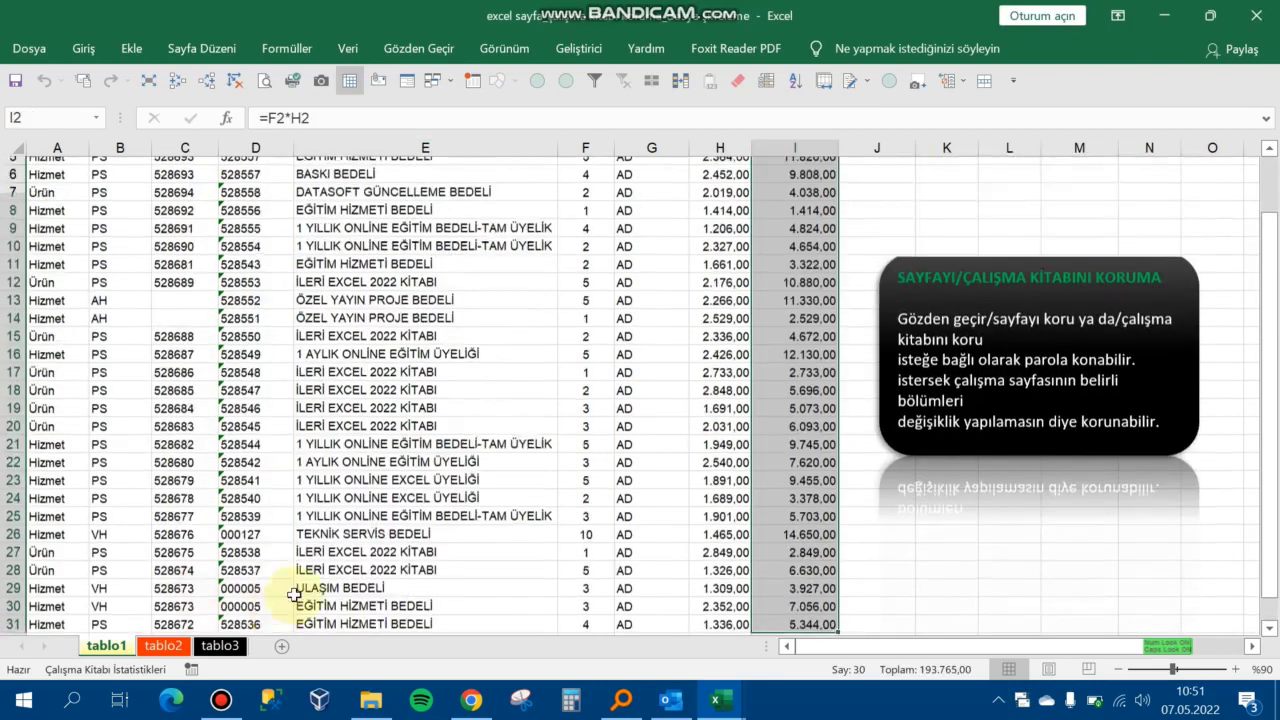
{"action": "scroll", "coordinate": [294, 594], "scroll_direction": "up", "scroll_amount": 2}
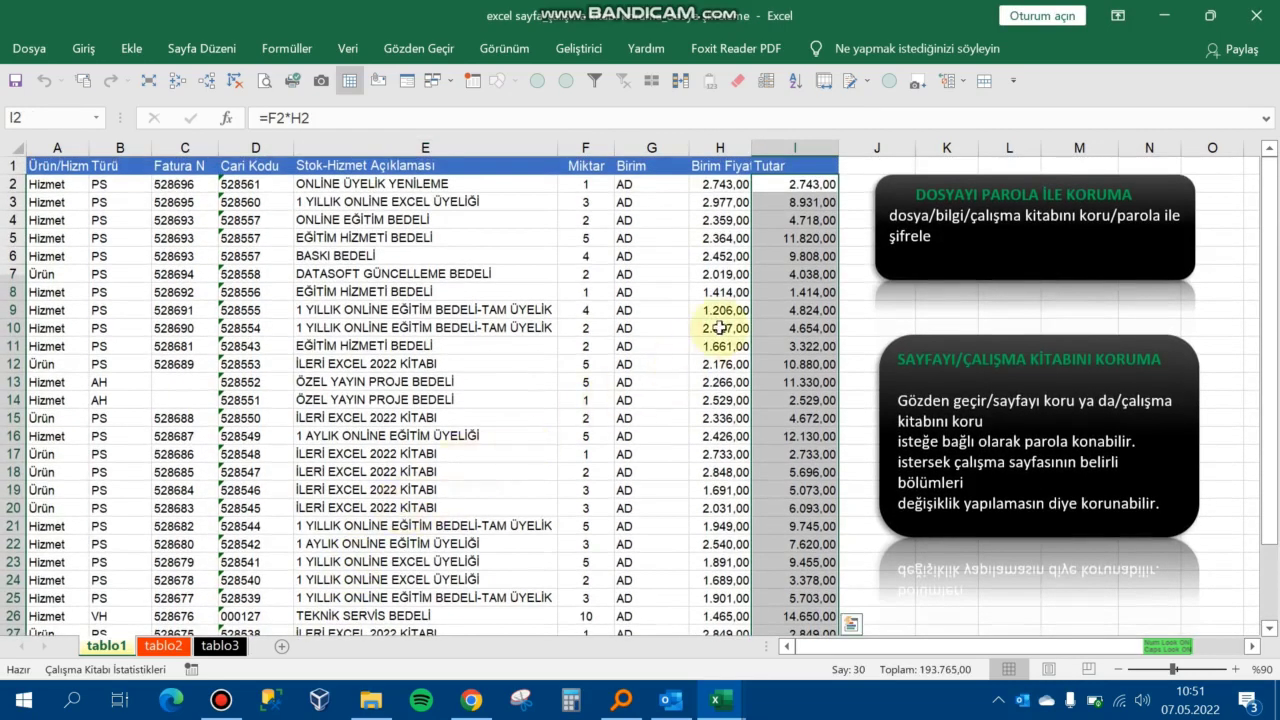
{"action": "scroll", "coordinate": [806, 440], "scroll_direction": "down", "scroll_amount": 4}
{"action": "scroll", "coordinate": [806, 360], "scroll_direction": "down", "scroll_amount": 1}
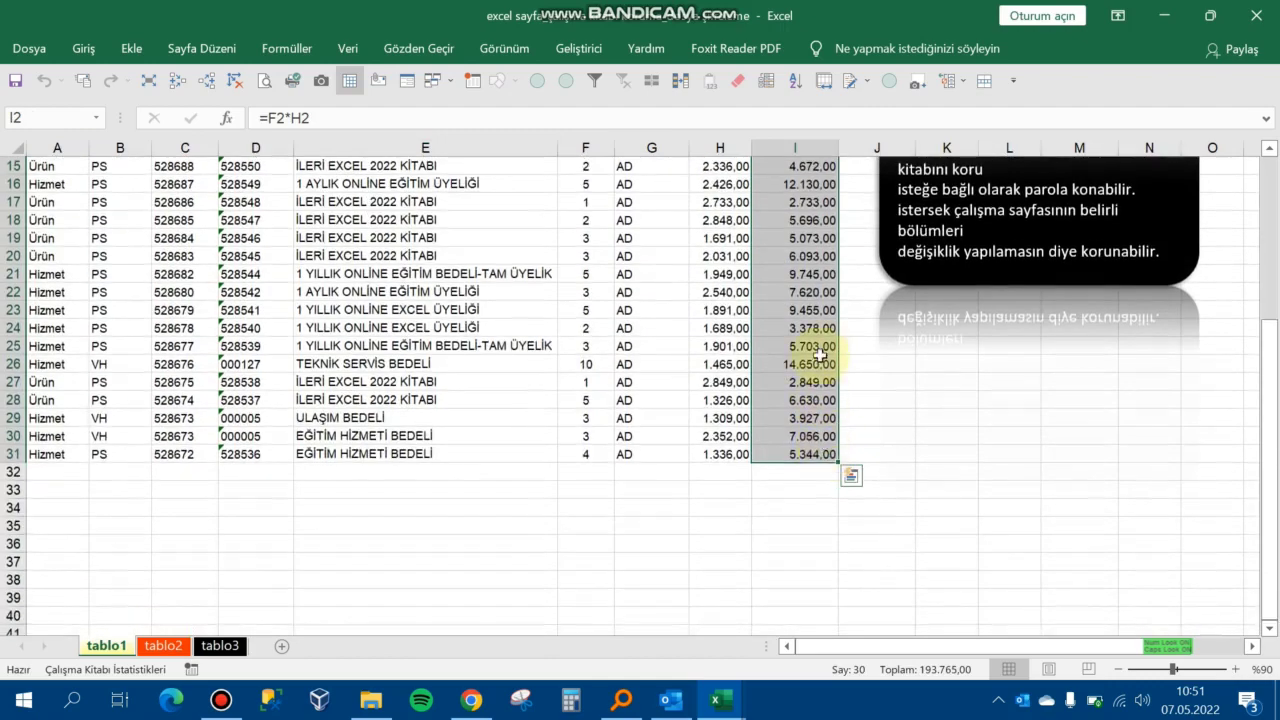
{"action": "scroll", "coordinate": [808, 200], "scroll_direction": "up", "scroll_amount": 5}
{"action": "scroll", "coordinate": [820, 256], "scroll_direction": "down", "scroll_amount": 5}
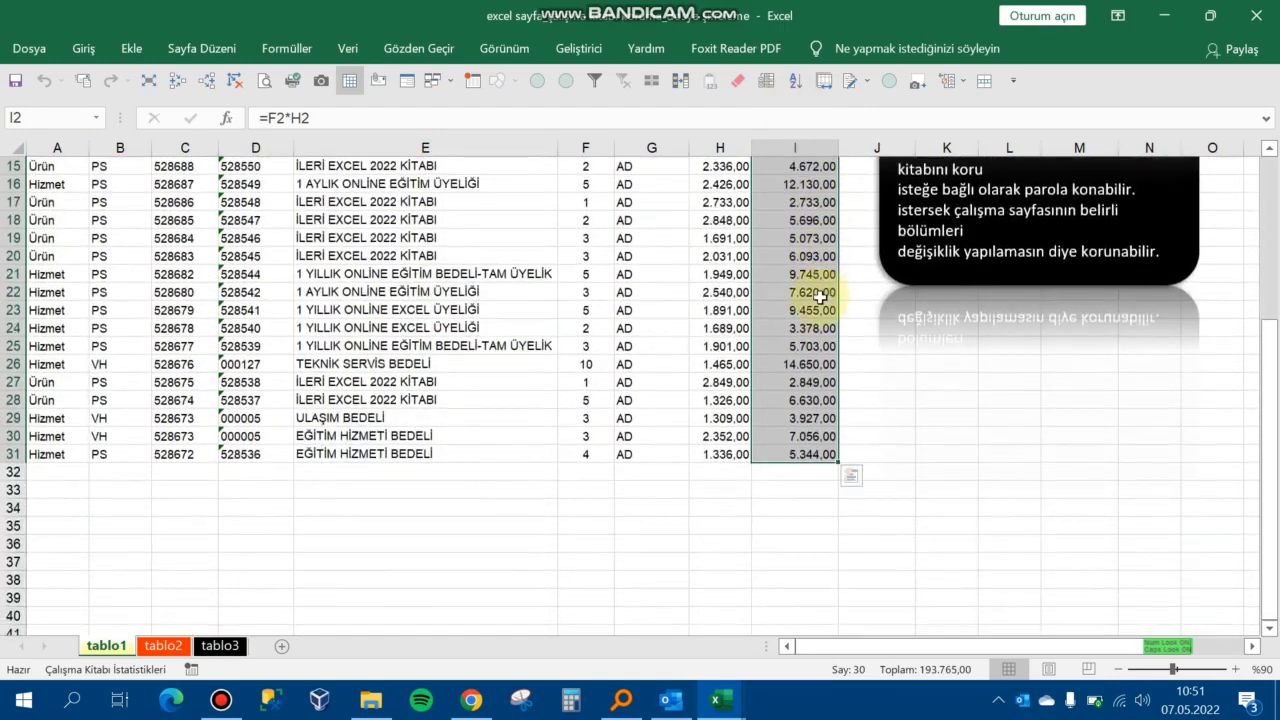
{"action": "scroll", "coordinate": [820, 256], "scroll_direction": "up", "scroll_amount": 5}
{"action": "scroll", "coordinate": [820, 251], "scroll_direction": "down", "scroll_amount": 5}
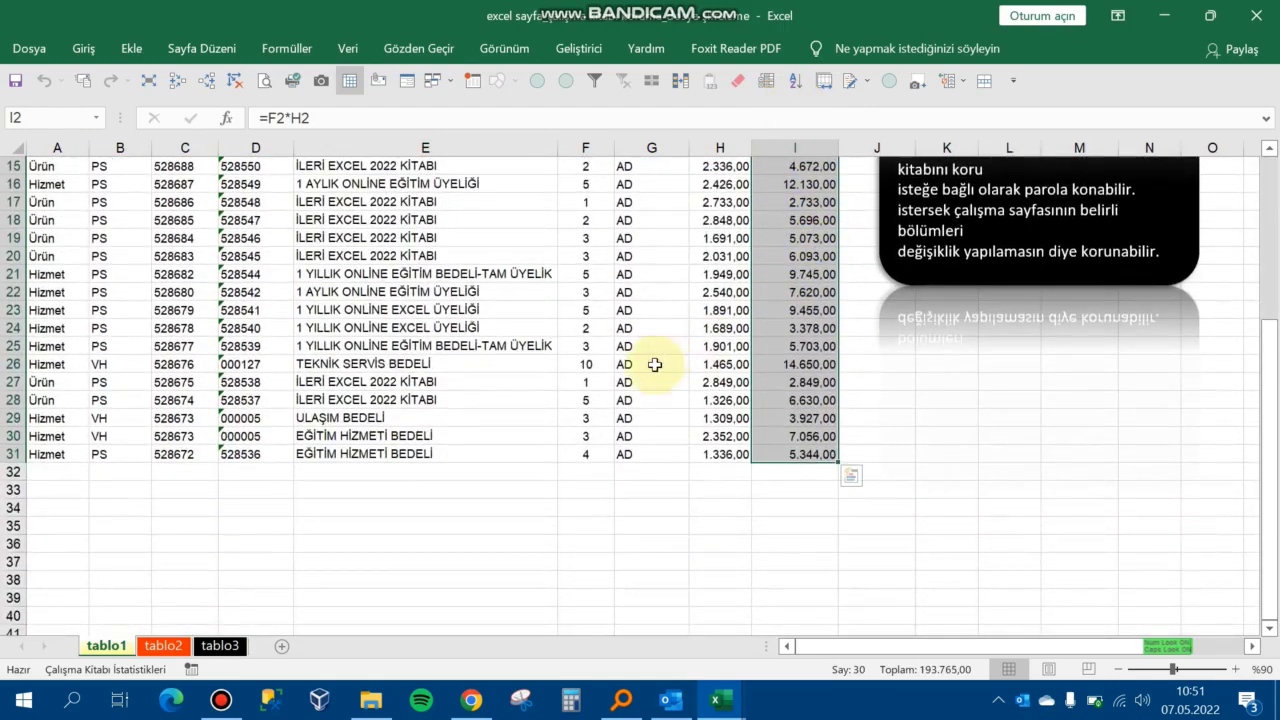
{"action": "scroll", "coordinate": [685, 415], "scroll_direction": "up", "scroll_amount": 5}
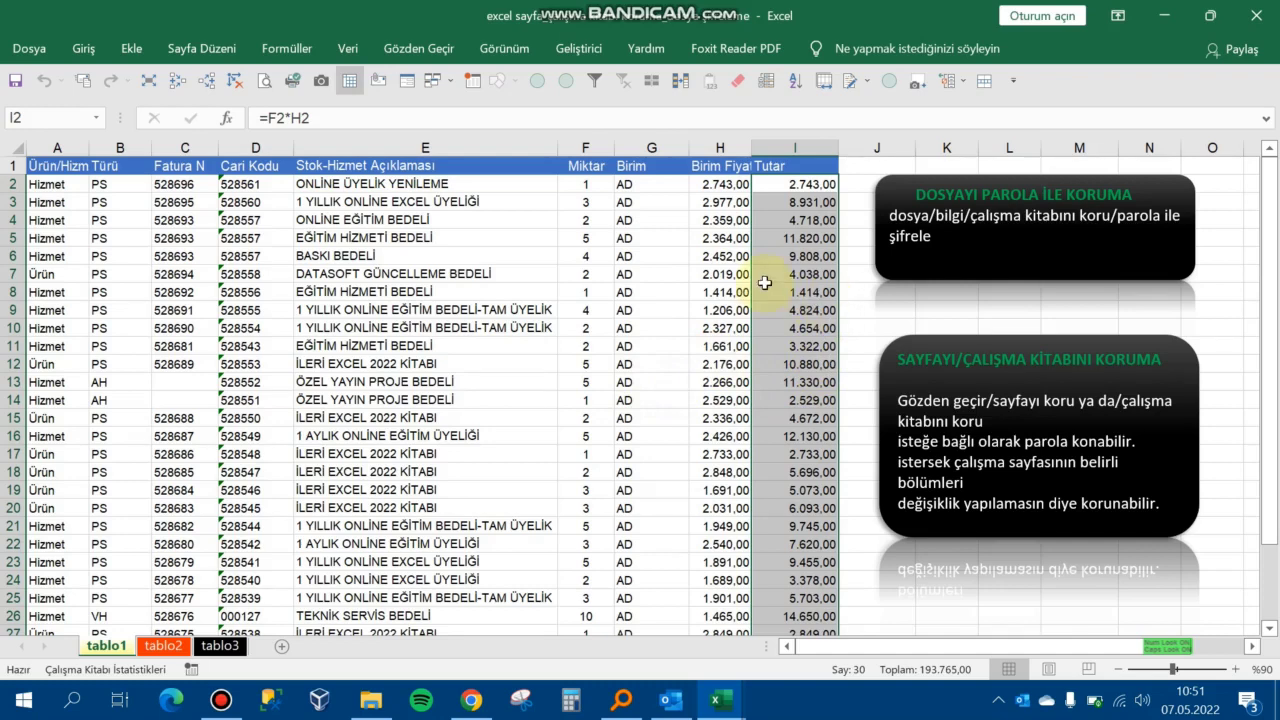
Fill the selected Tutar formula cells with the blue standard colour.
{"action": "left_click", "coordinate": [83, 48]}
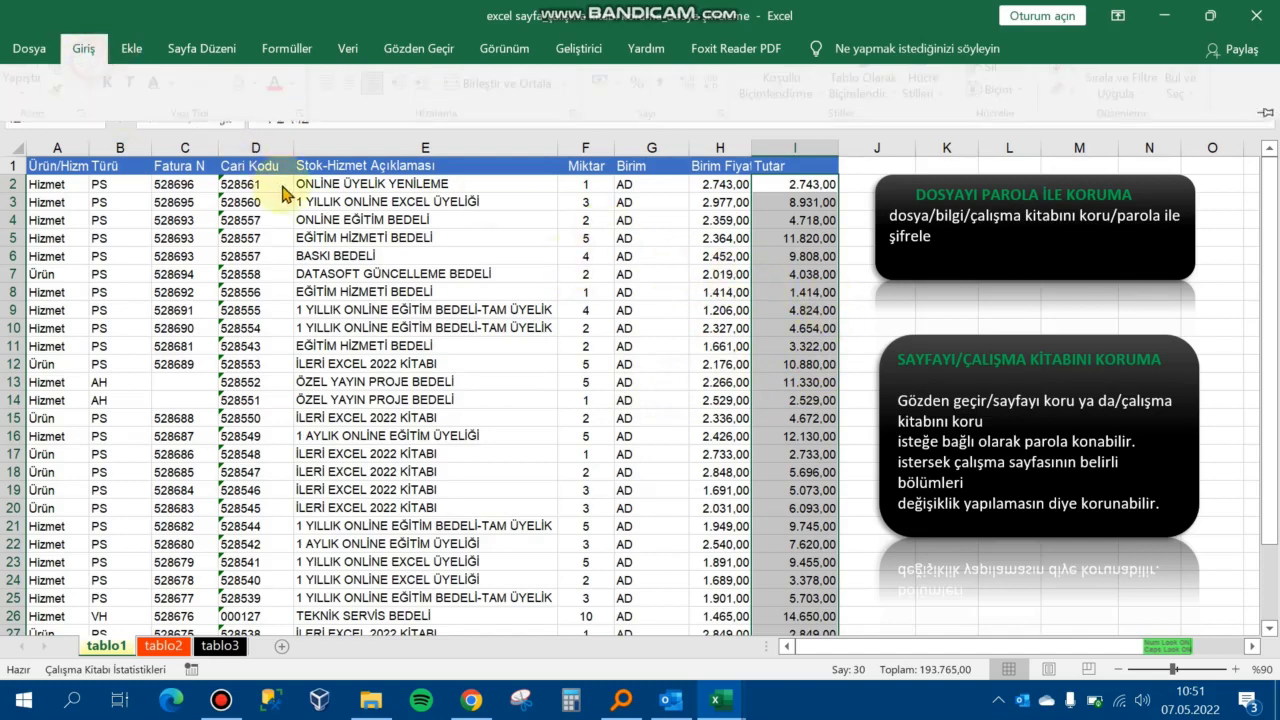
{"action": "left_click", "coordinate": [263, 116]}
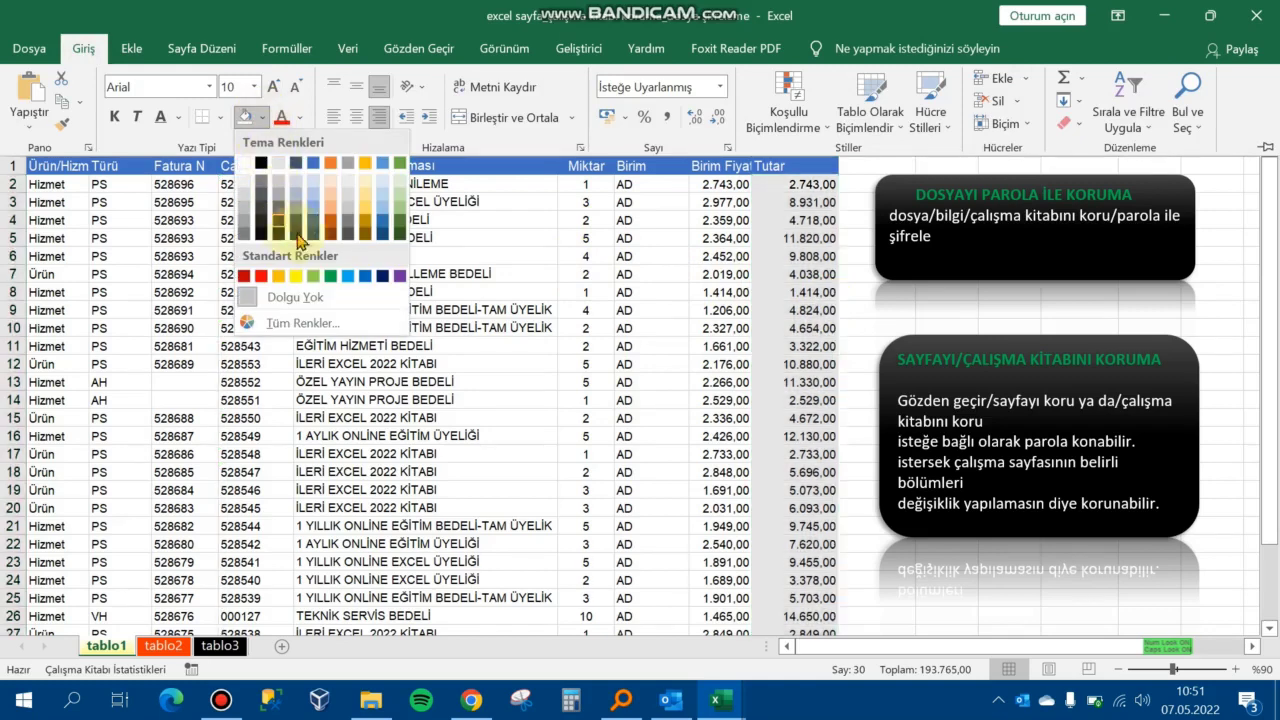
{"action": "left_click", "coordinate": [345, 276]}
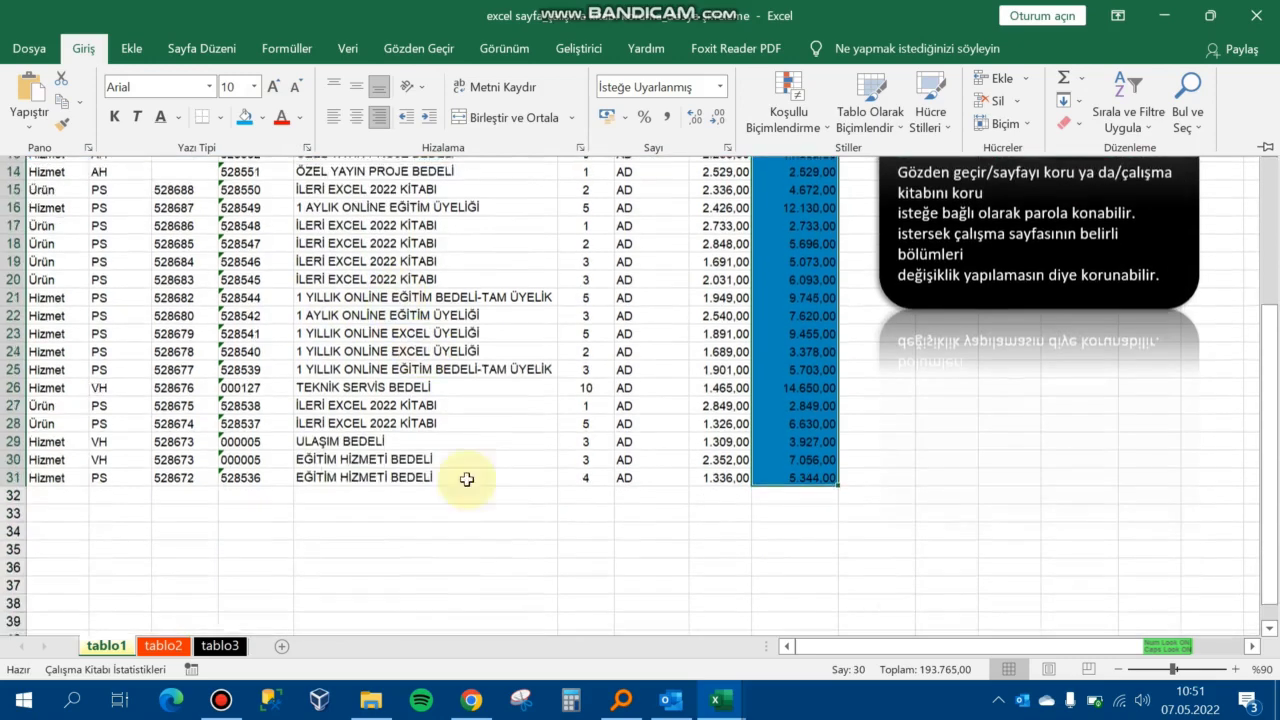
{"action": "scroll", "coordinate": [522, 522], "scroll_direction": "up", "scroll_amount": 1}
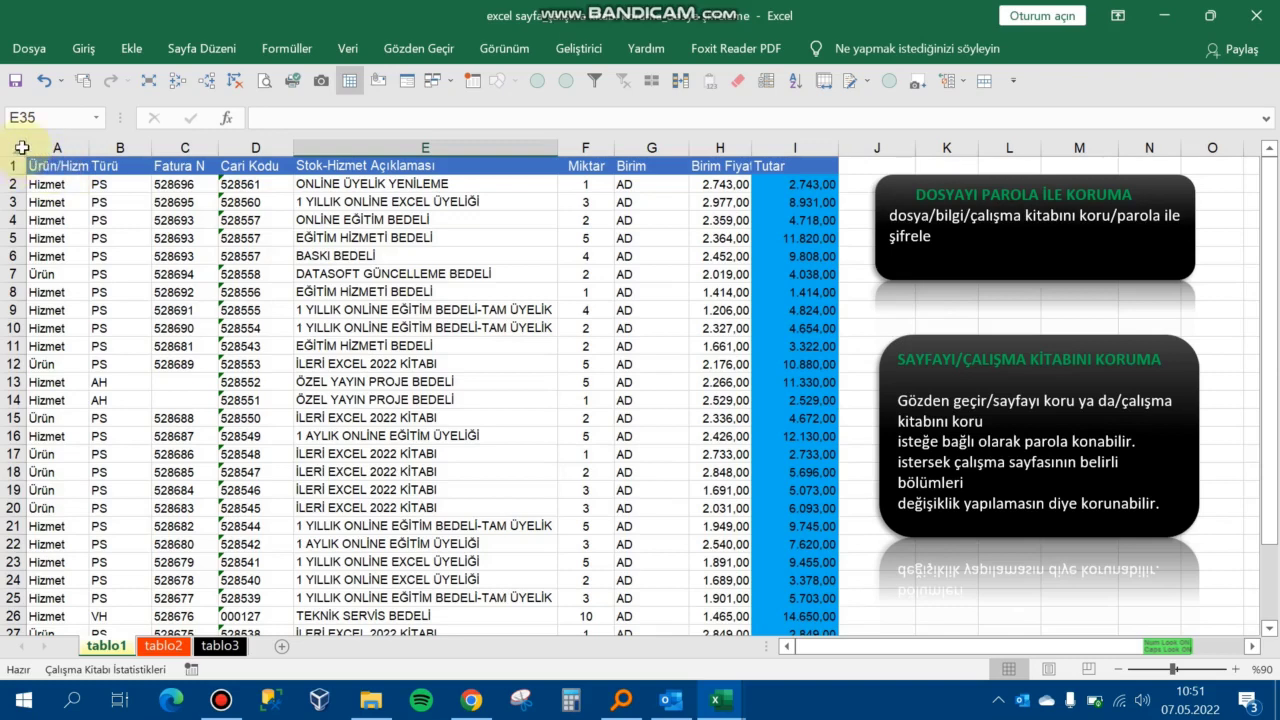
Select the whole sheet and clear the Locked option on the Format Cells Protection tab.
{"action": "left_click", "coordinate": [21, 149]}
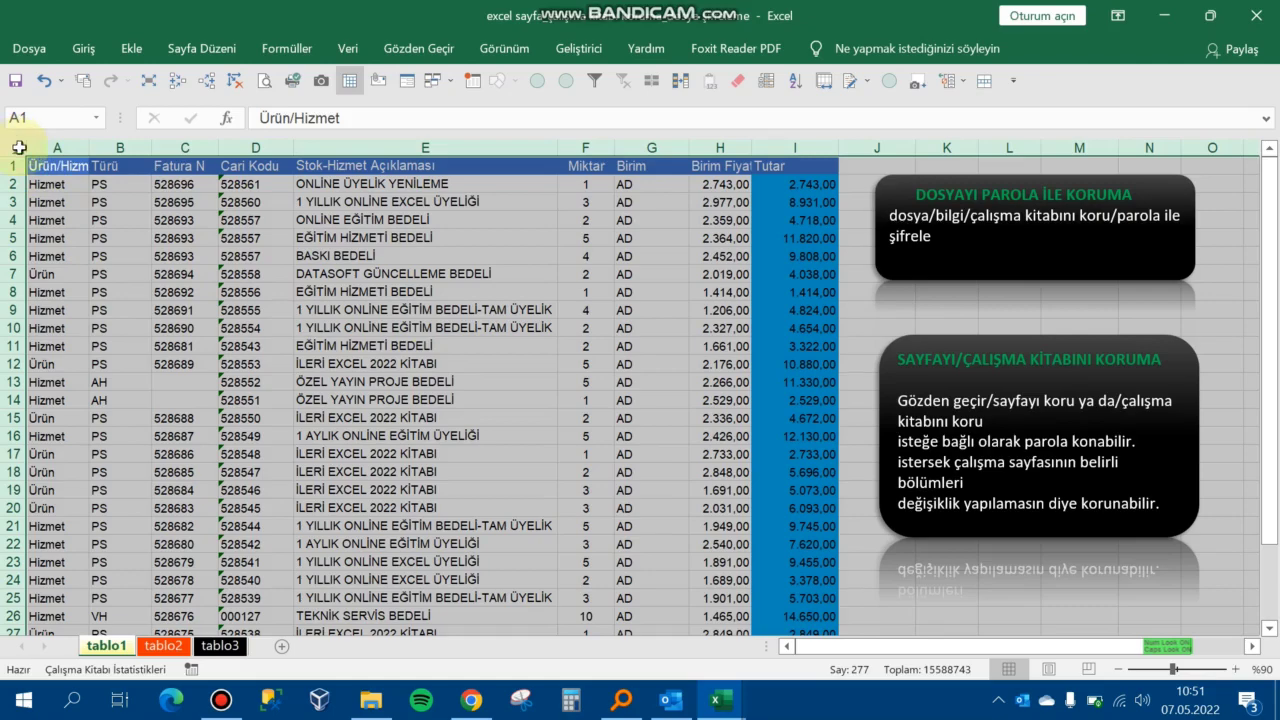
{"action": "scroll", "coordinate": [604, 437], "scroll_direction": "down", "scroll_amount": 5}
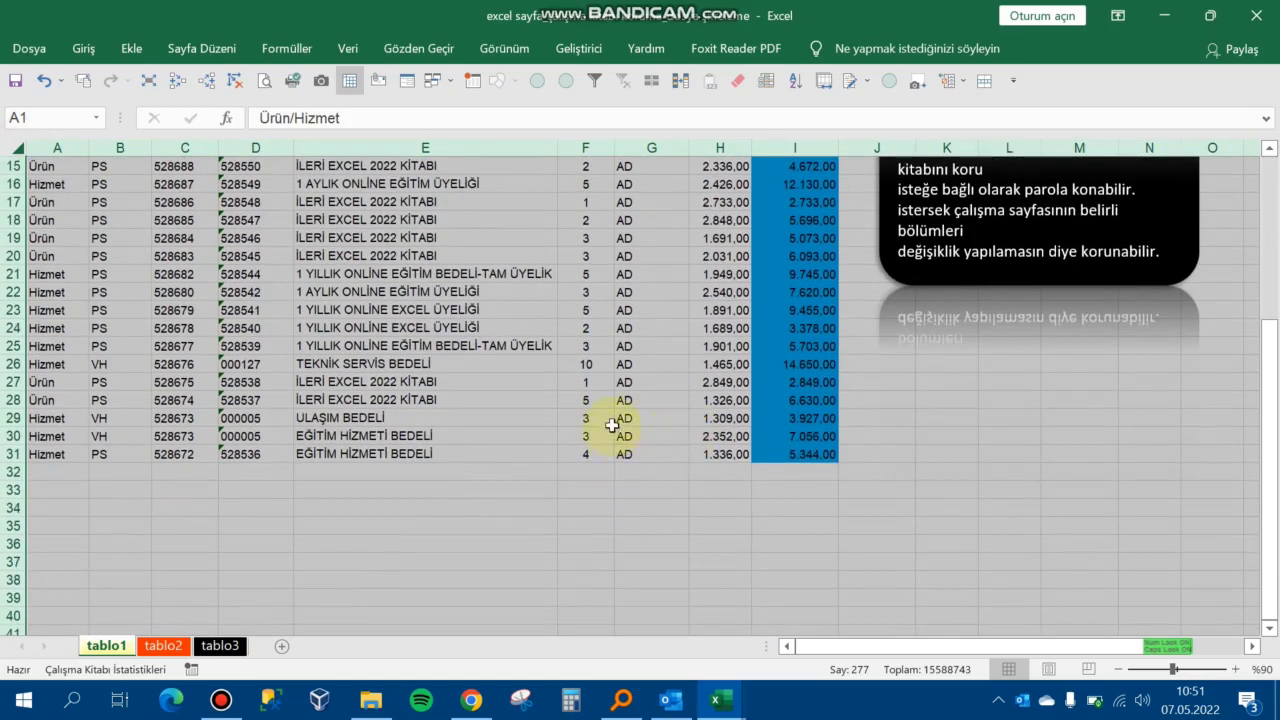
{"action": "right_click", "coordinate": [587, 494]}
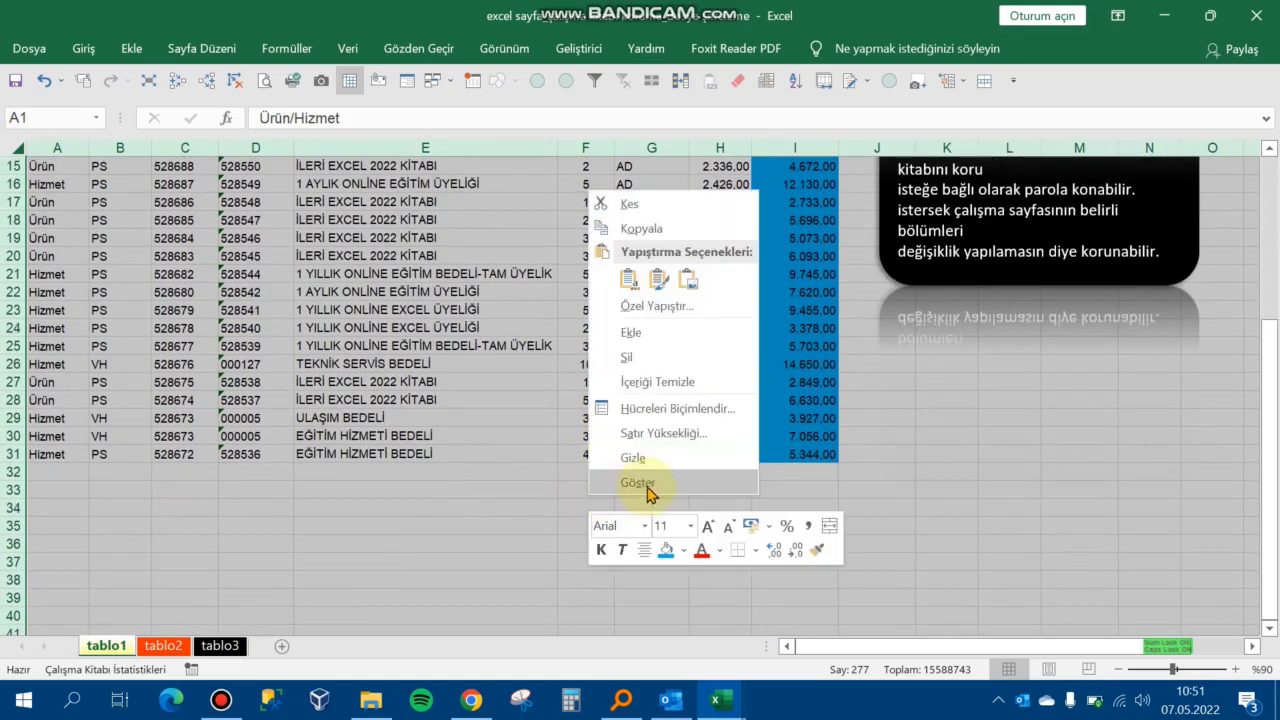
{"action": "left_click", "coordinate": [703, 416]}
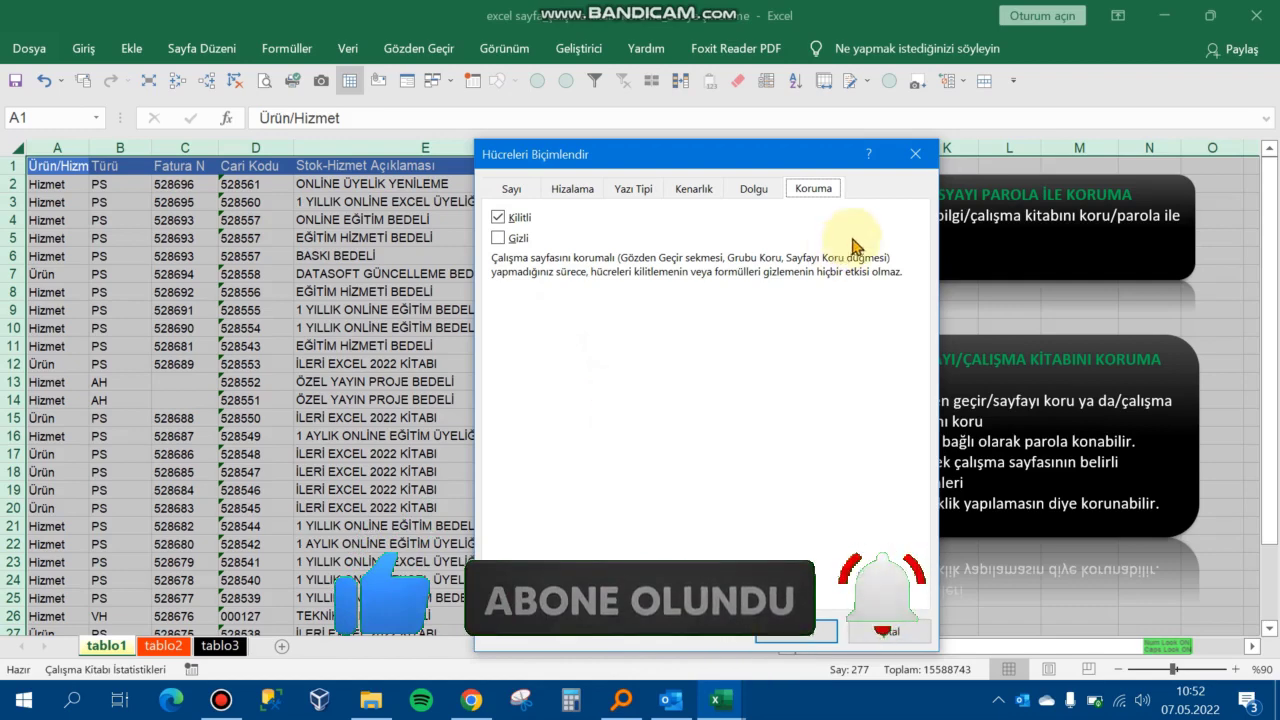
{"action": "mouse_move", "coordinate": [793, 167]}
{"action": "left_mouse_down"}
{"action": "mouse_move", "coordinate": [525, 276]}
{"action": "mouse_move", "coordinate": [560, 202]}
{"action": "left_mouse_up"}
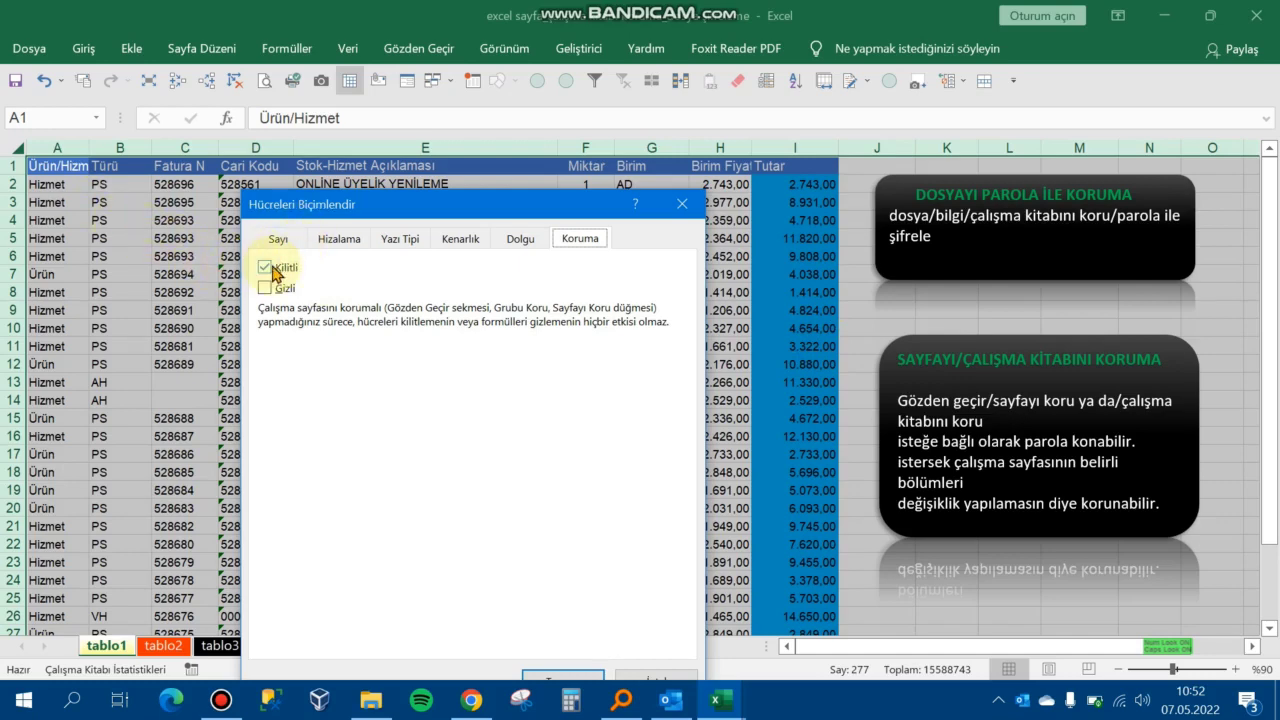
{"action": "left_click", "coordinate": [265, 267]}
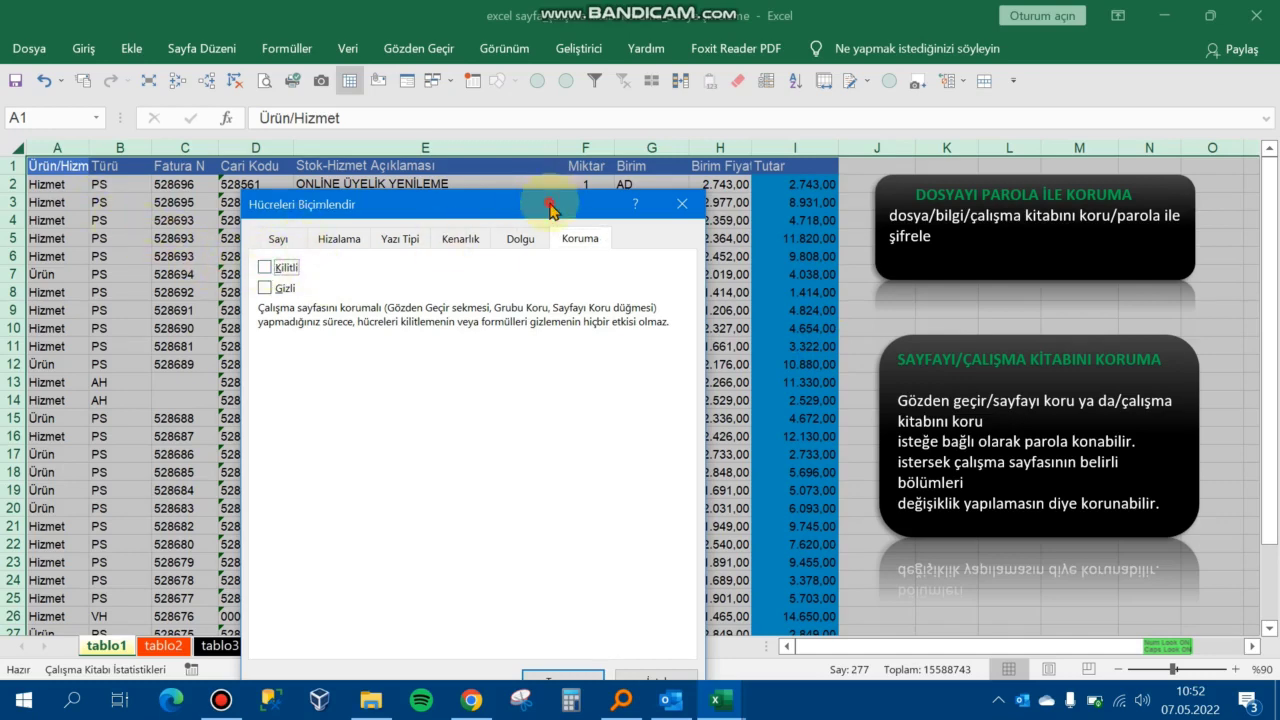
{"action": "left_click_drag", "start_coordinate": [549, 208], "coordinate": [549, 84]}
Apply the unlocked setting to all cells, then select cell I2 to check its formula.
{"action": "left_click", "coordinate": [566, 554]}
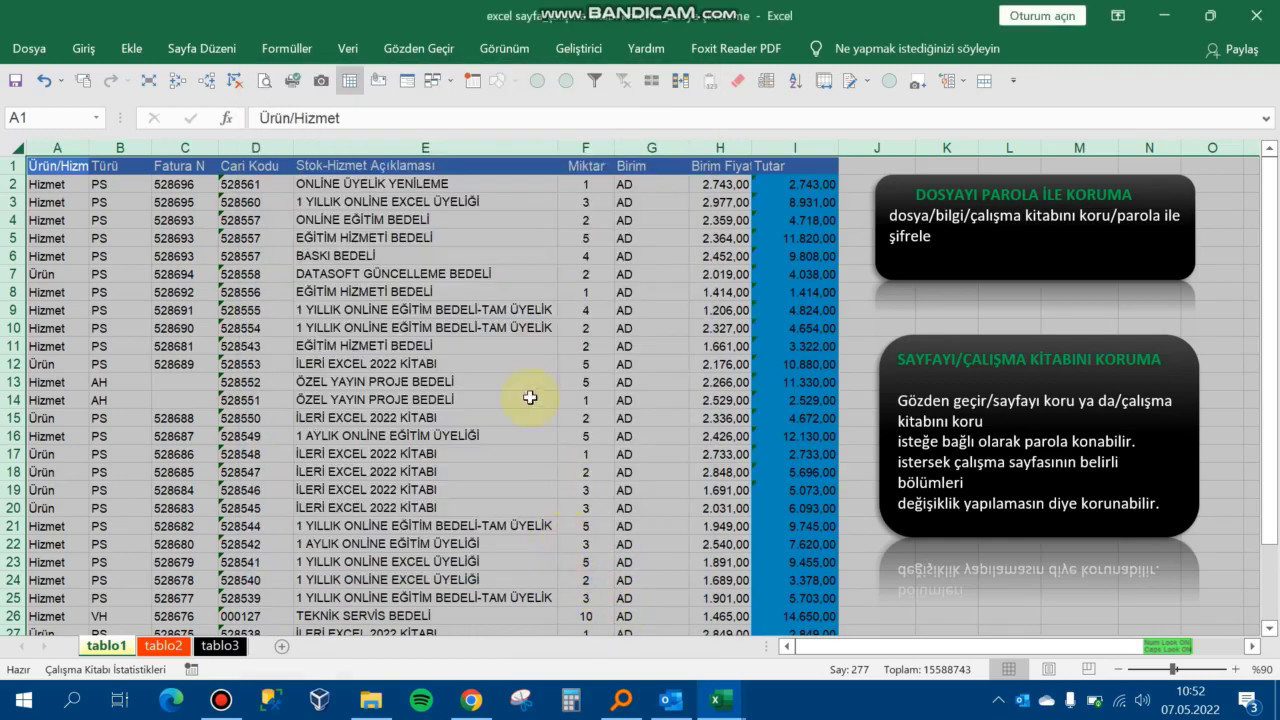
{"action": "left_click", "coordinate": [462, 346]}
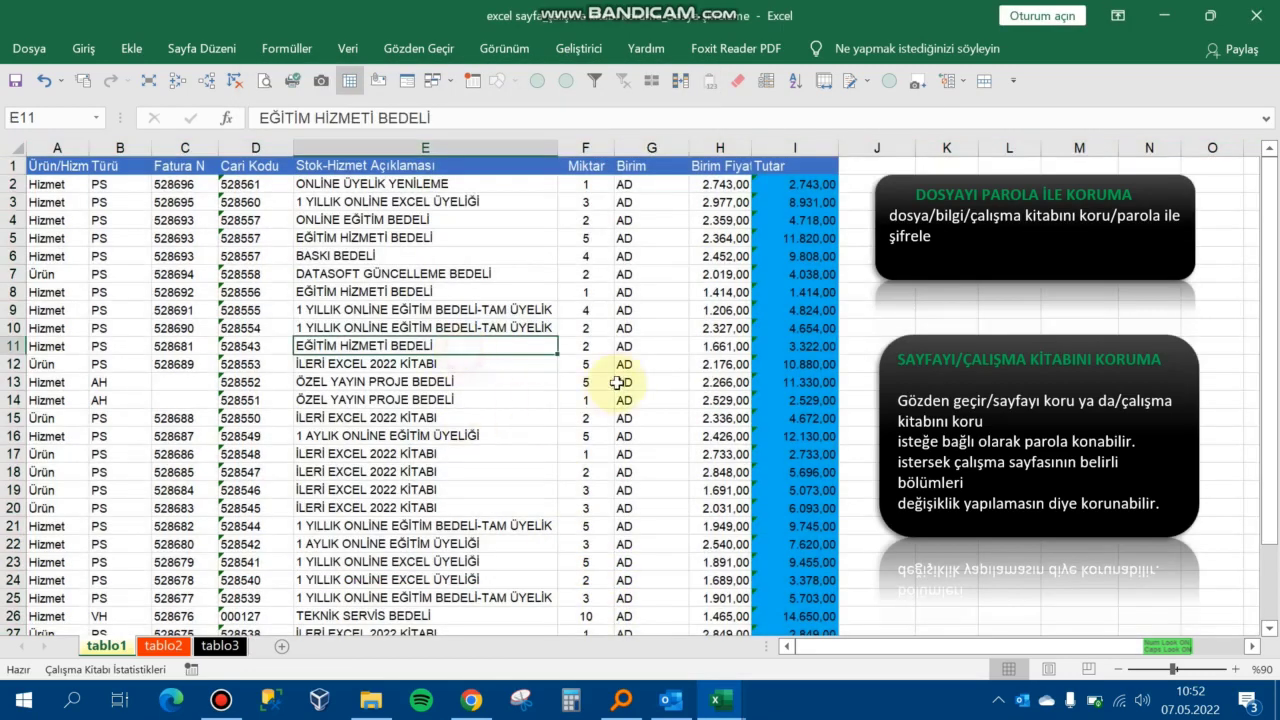
{"action": "left_click", "coordinate": [812, 186]}
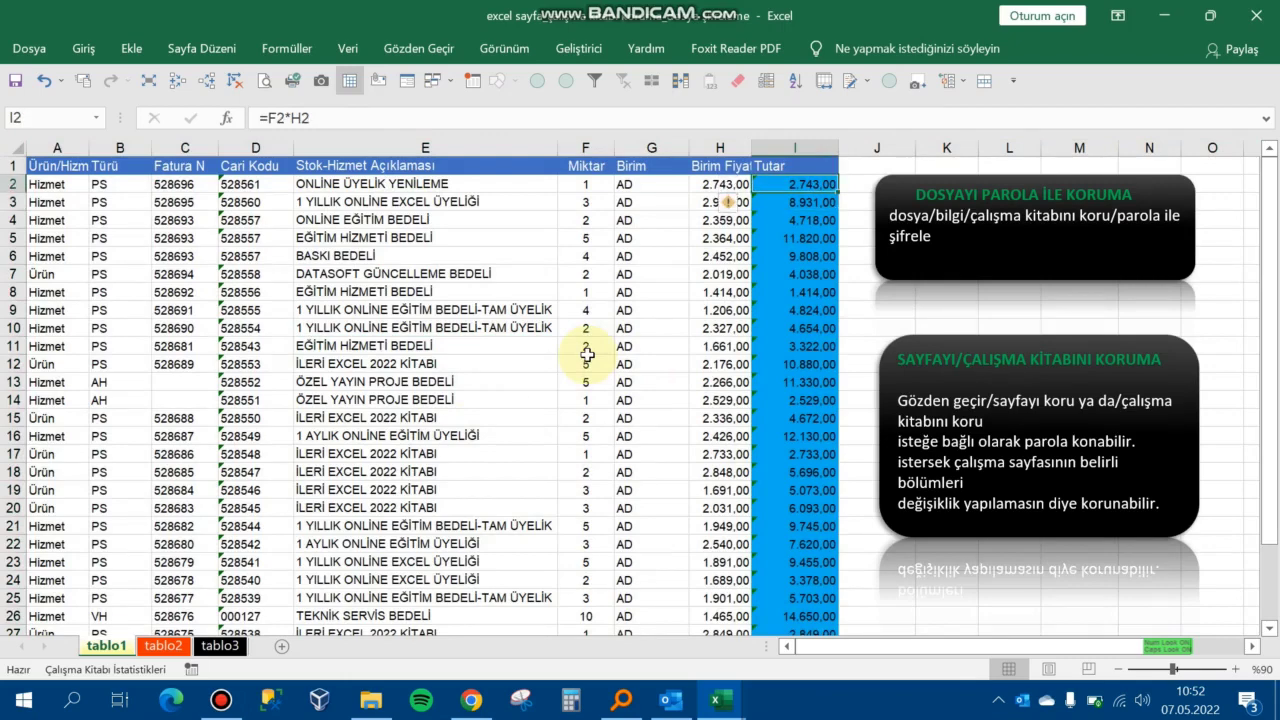
{"action": "scroll", "coordinate": [587, 355], "scroll_direction": "down", "scroll_amount": 1}
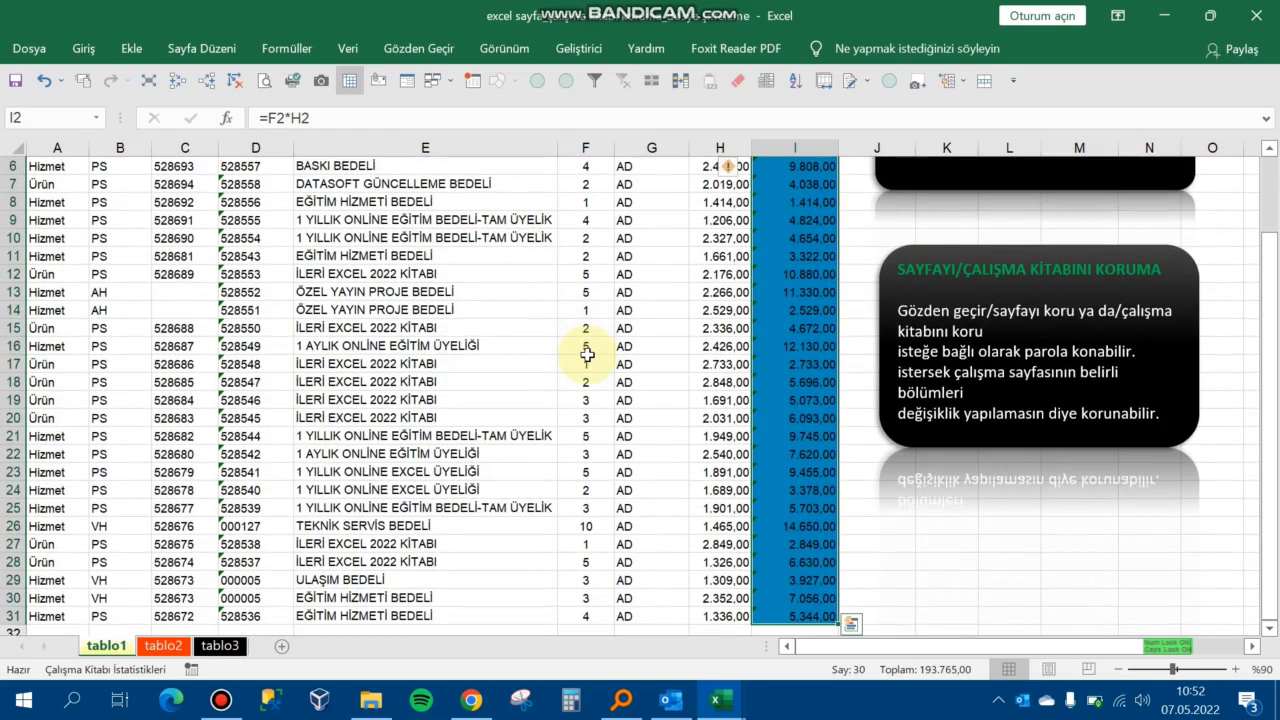
{"action": "scroll", "coordinate": [545, 489], "scroll_direction": "up", "scroll_amount": 2}
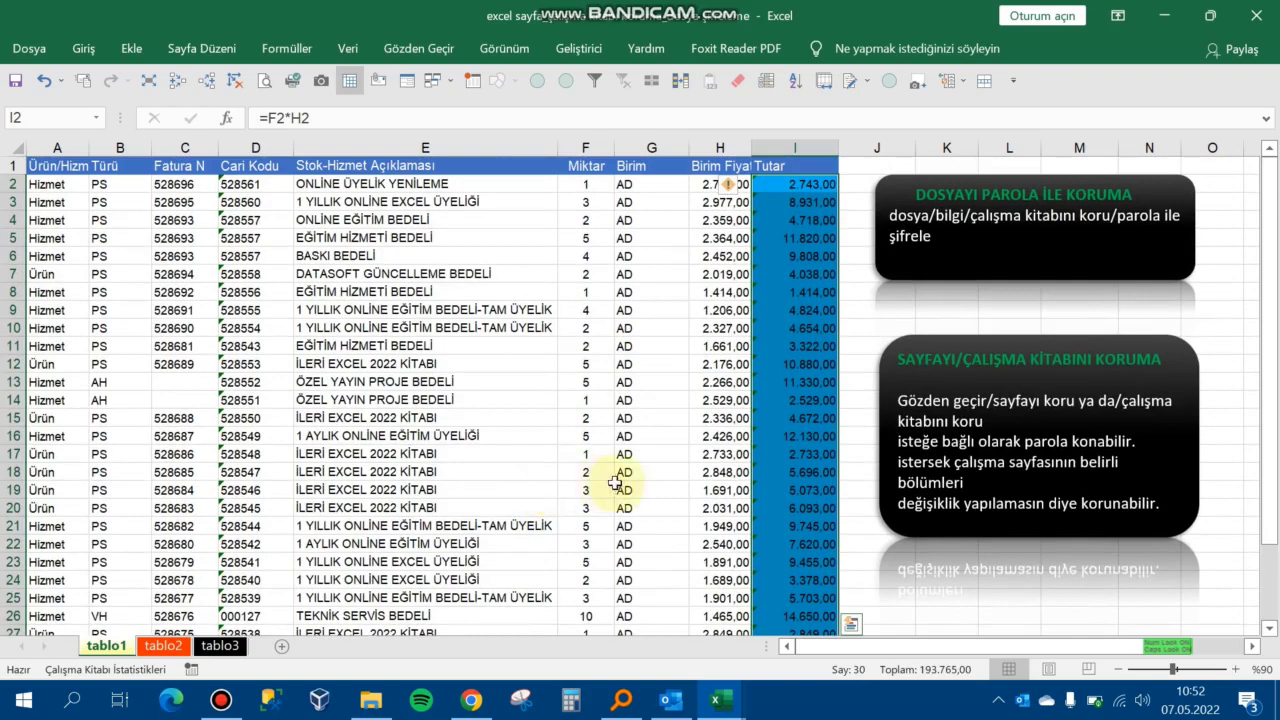
Tick Locked for the Tutar column cells in Format Cells and confirm.
{"action": "right_click", "coordinate": [793, 259]}
{"action": "left_click", "coordinate": [938, 597]}
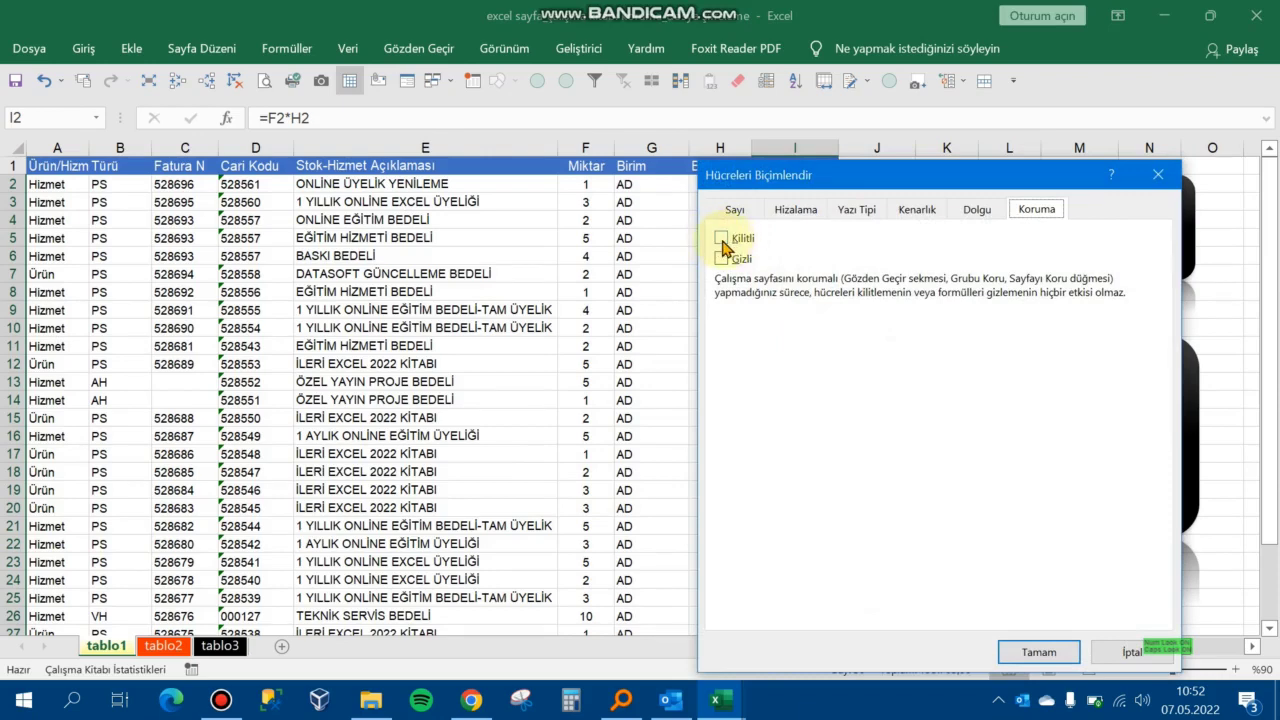
{"action": "left_click", "coordinate": [721, 240]}
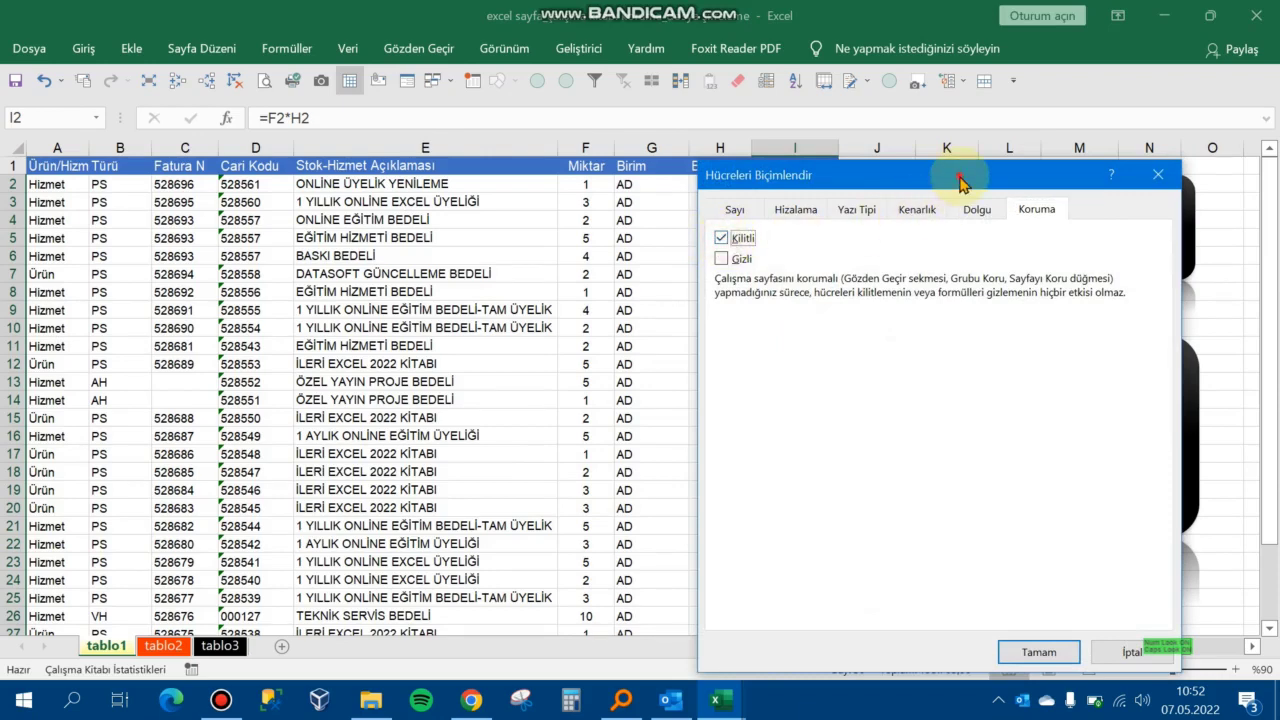
{"action": "mouse_move", "coordinate": [962, 180]}
{"action": "left_mouse_down"}
{"action": "mouse_move", "coordinate": [390, 170]}
{"action": "mouse_move", "coordinate": [439, 131]}
{"action": "left_mouse_up"}
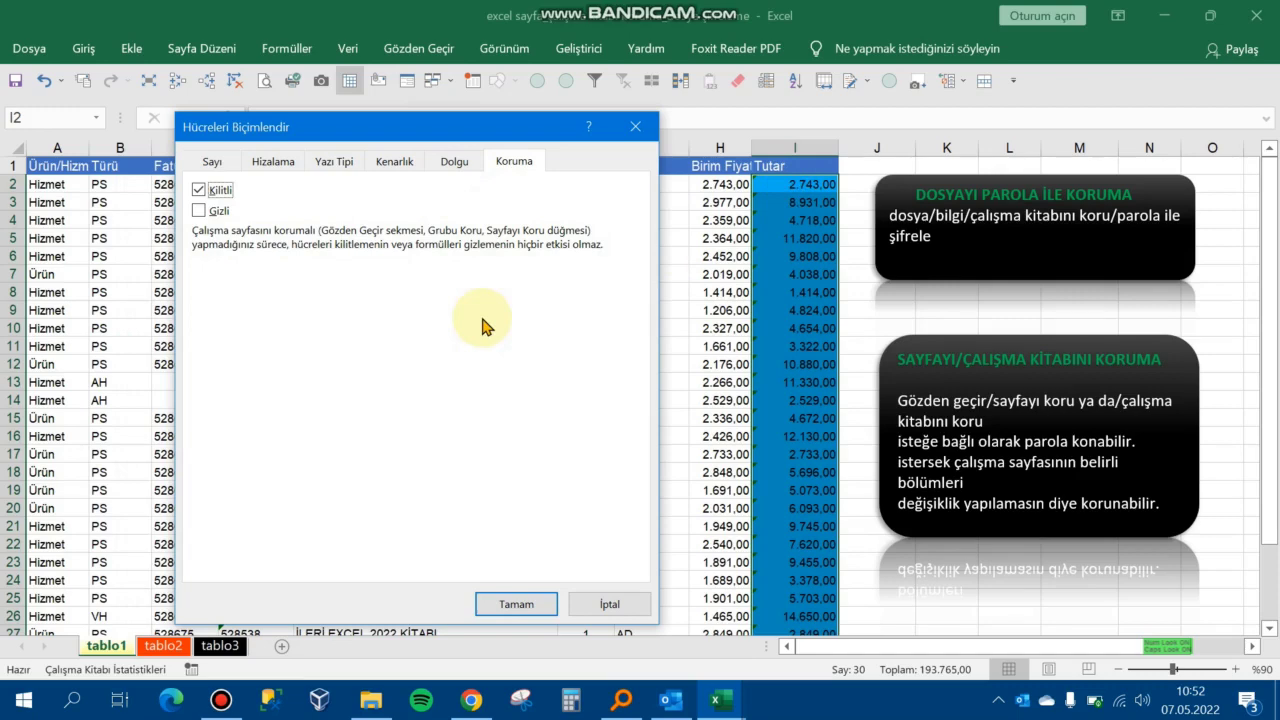
{"action": "left_click", "coordinate": [502, 605]}
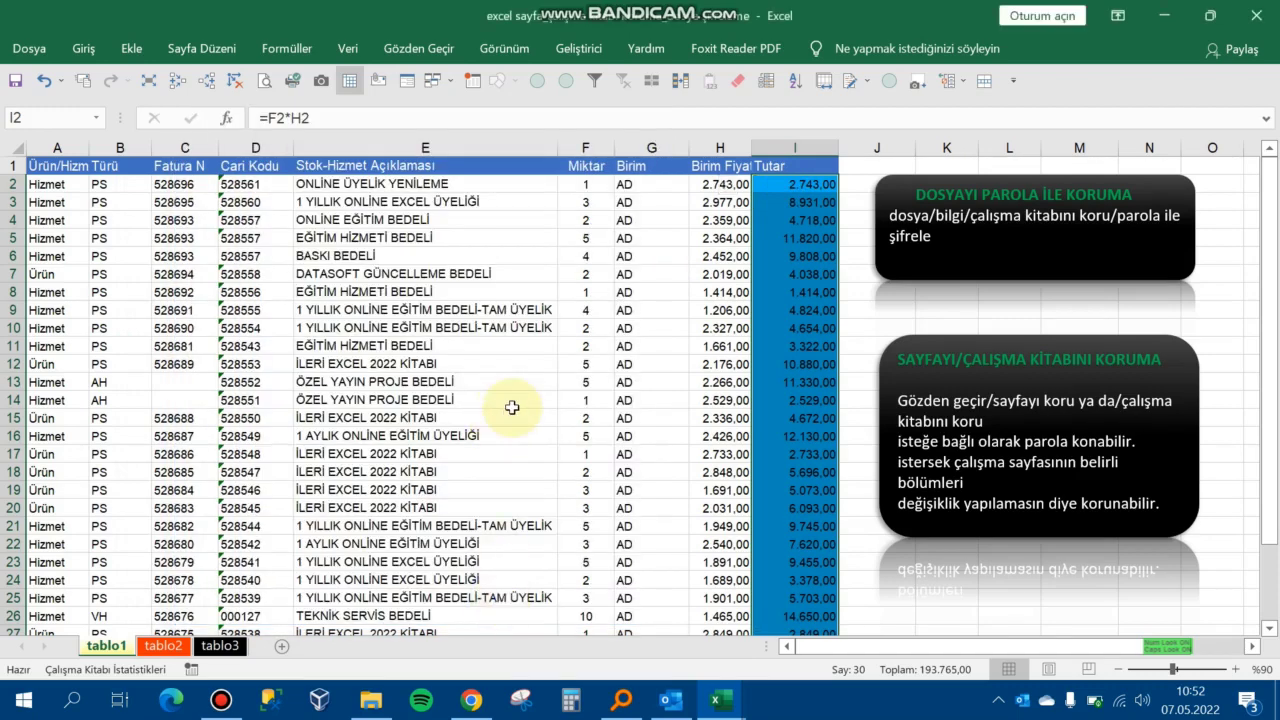
Protect the tablo1 sheet with a password, allowing cell formatting and column/row insertion.
{"action": "left_click", "coordinate": [418, 48]}
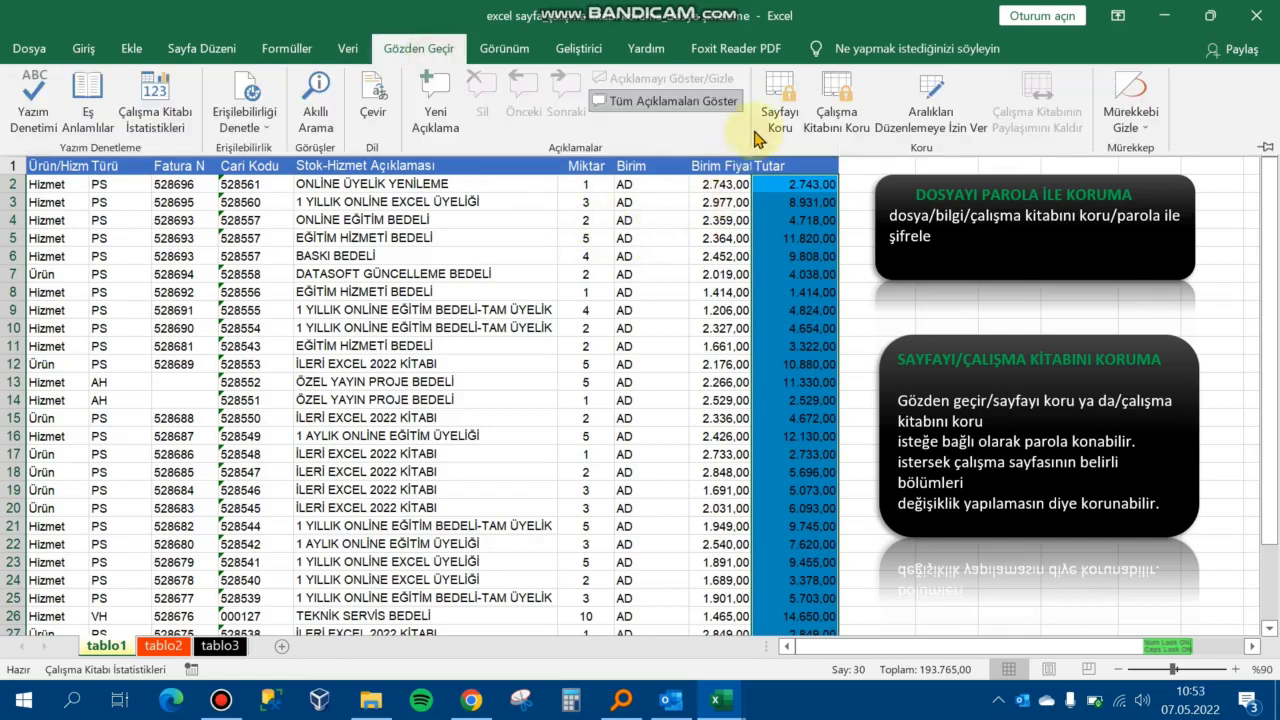
{"action": "left_click", "coordinate": [772, 122]}
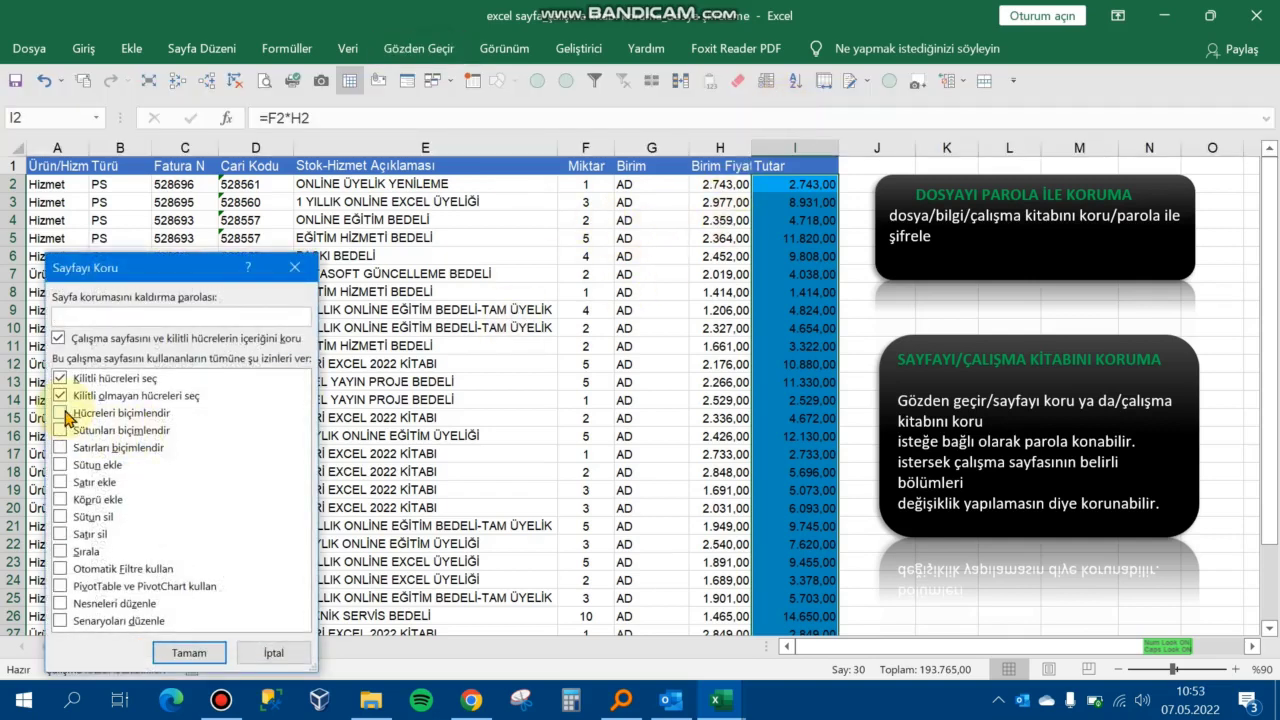
{"action": "key", "text": "Return"}
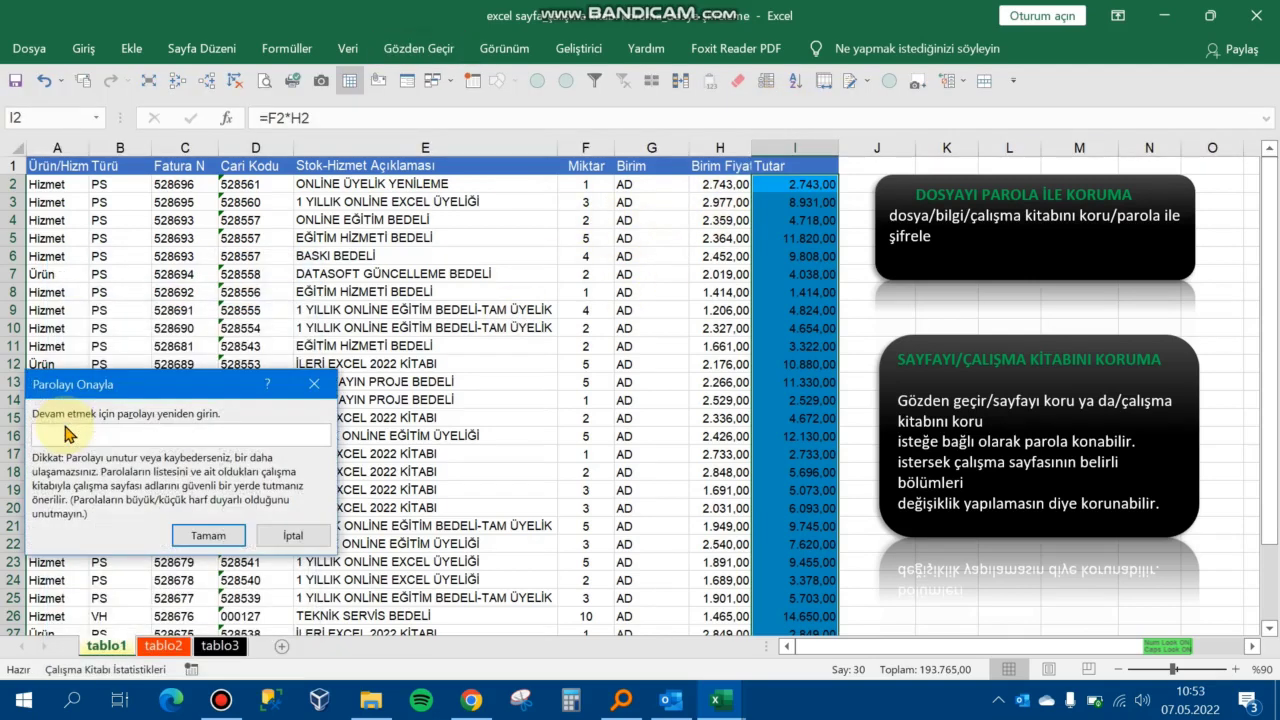
{"action": "key", "text": "Return"}
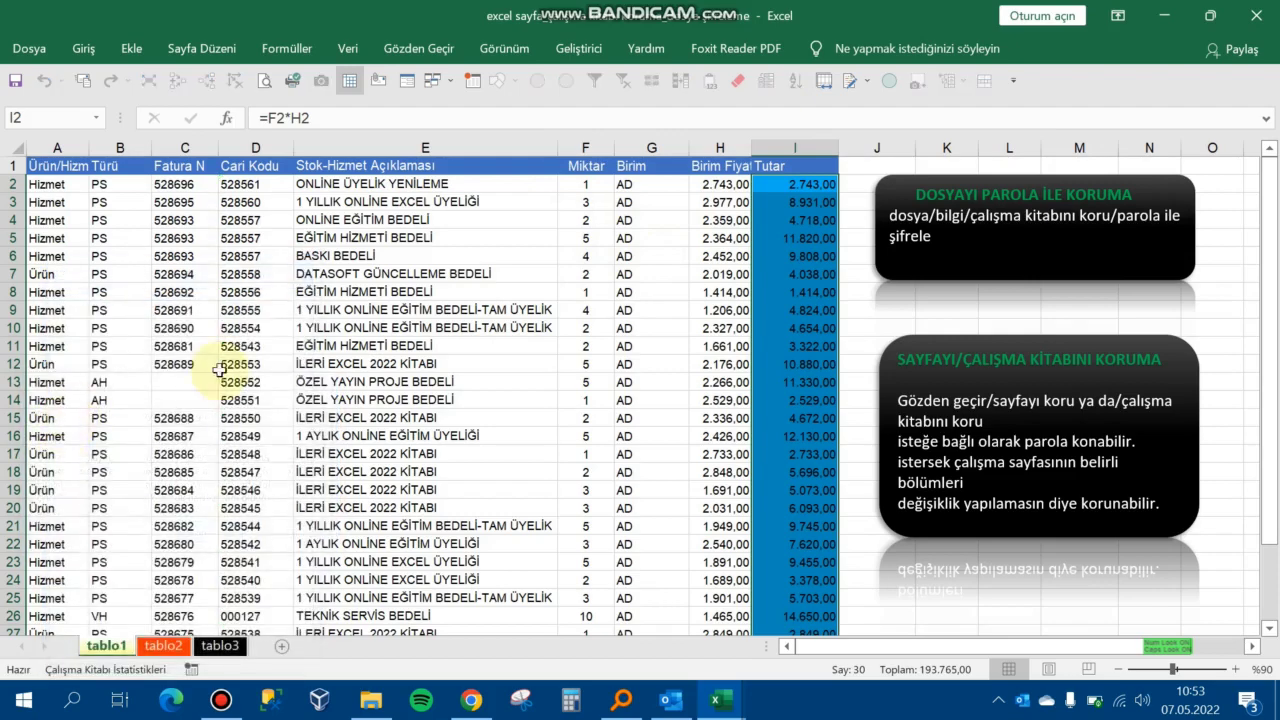
{"action": "scroll", "coordinate": [443, 466], "scroll_direction": "down", "scroll_amount": 5}
Enter test text DSFSD in E33 and ASDAS in G33, discarding the other trial entries.
{"action": "left_click", "coordinate": [325, 547]}
{"action": "type", "text": "SDF"}
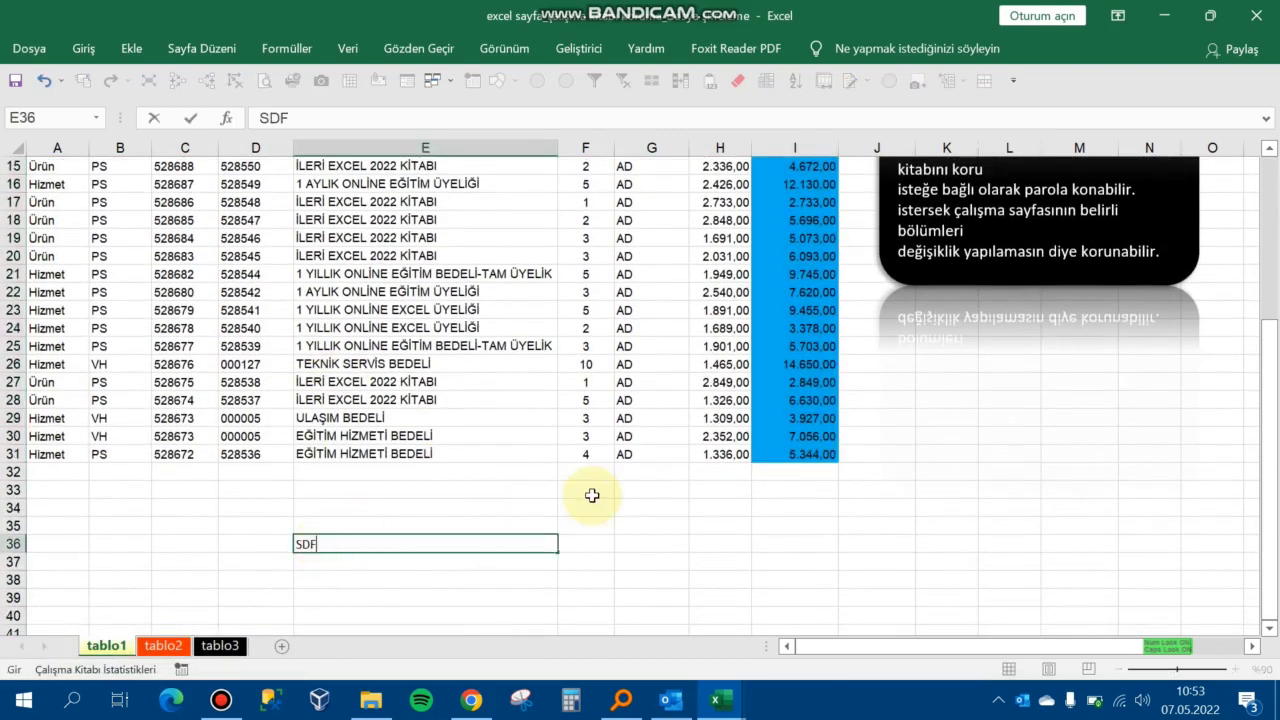
{"action": "key", "text": "Escape"}
{"action": "left_click", "coordinate": [380, 490]}
{"action": "type", "text": "DSFSD"}
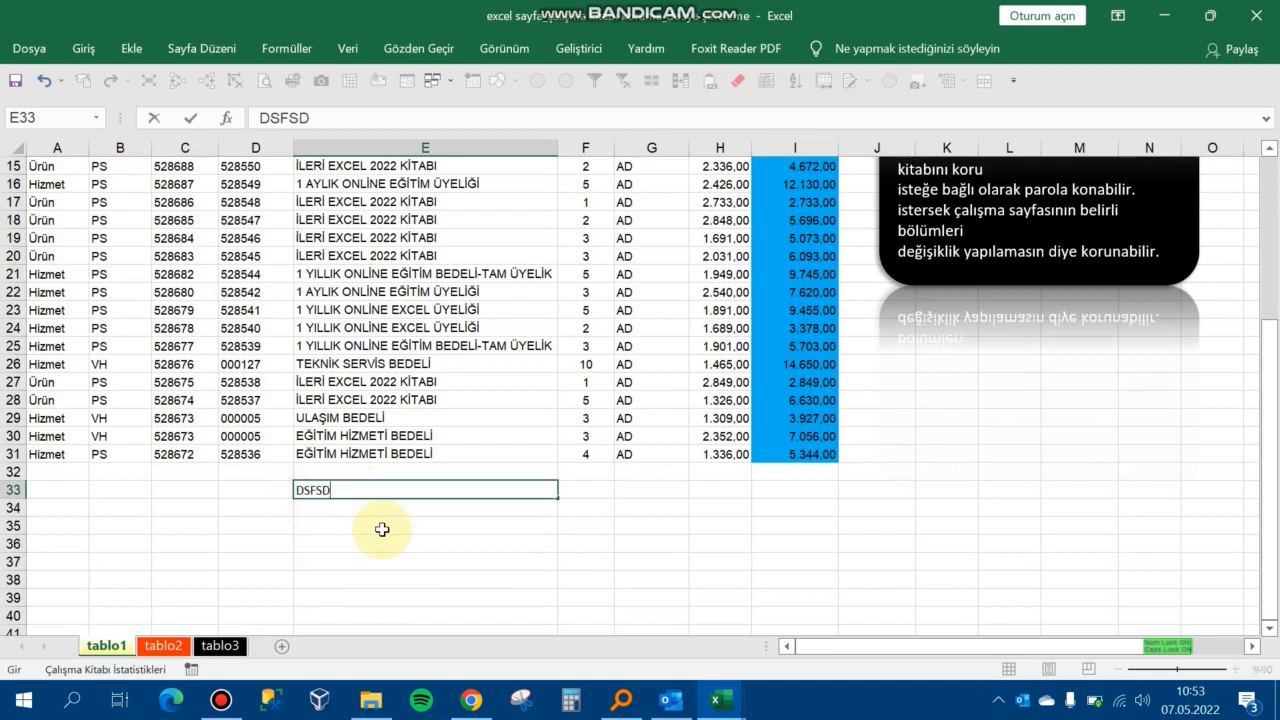
{"action": "left_click", "coordinate": [382, 528]}
{"action": "type", "text": "FSDF"}
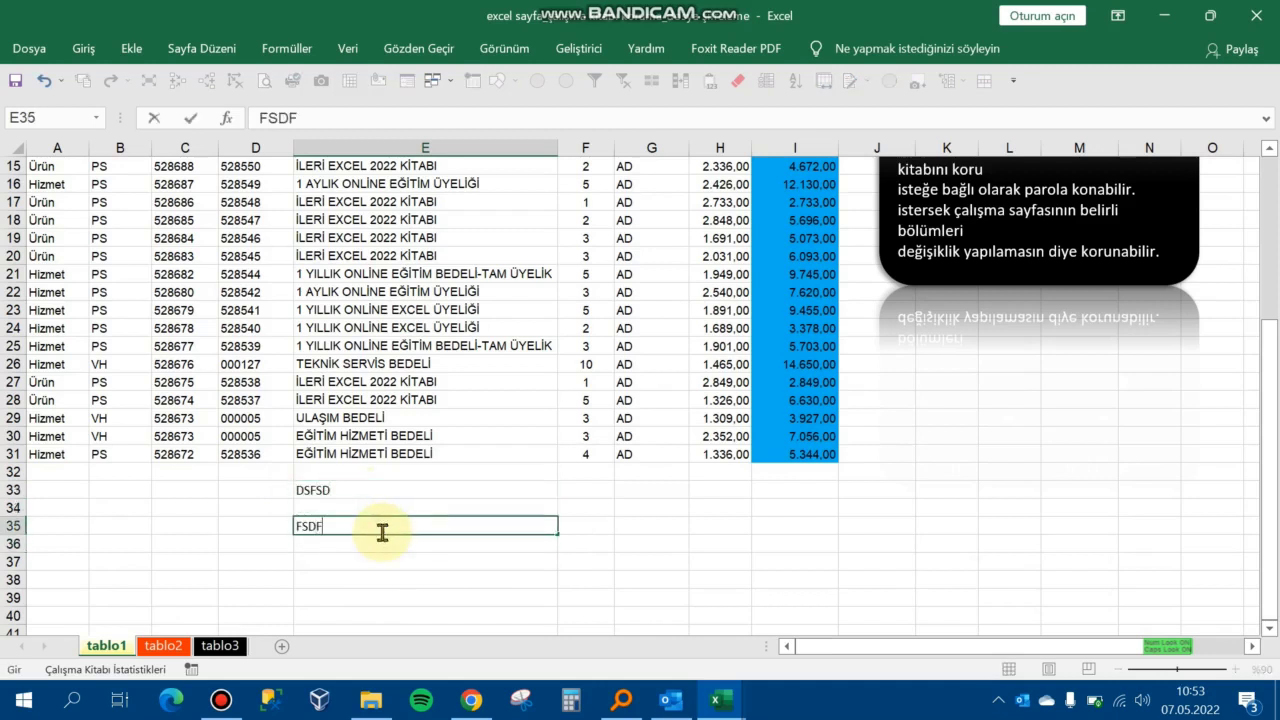
{"action": "key", "text": "Escape"}
{"action": "key", "text": "Right"}
{"action": "key", "text": "Right"}
{"action": "key", "text": "Up"}
{"action": "key", "text": "Up"}
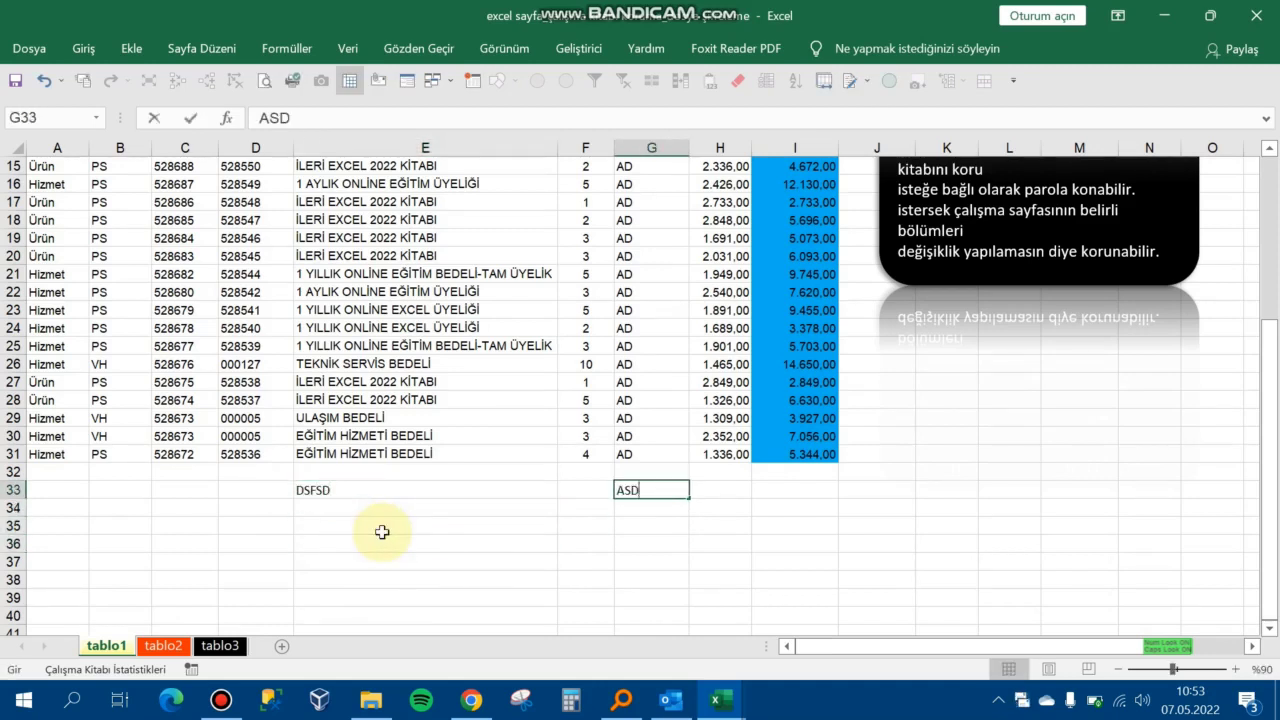
{"action": "type", "text": "AS"}
{"action": "key", "text": "ctrl+Return"}
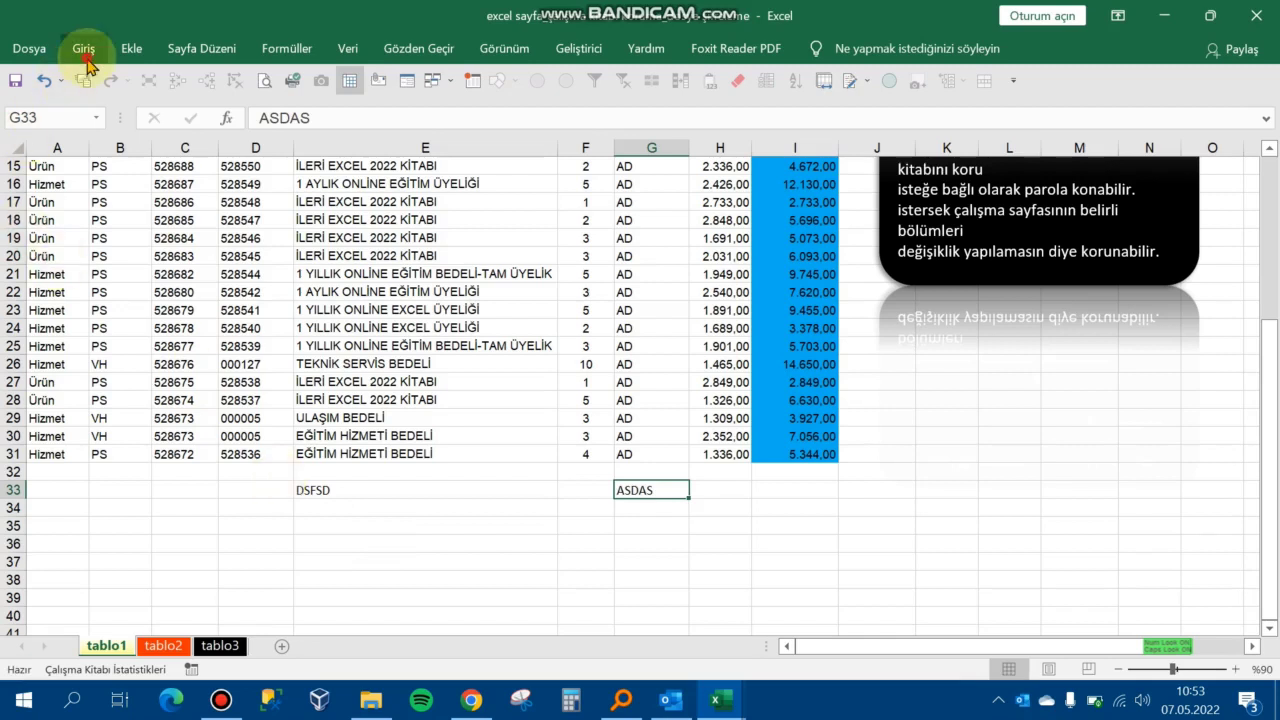
Inspect which Home commands remain available on the protected sheet, then collapse them.
{"action": "left_click", "coordinate": [84, 56]}
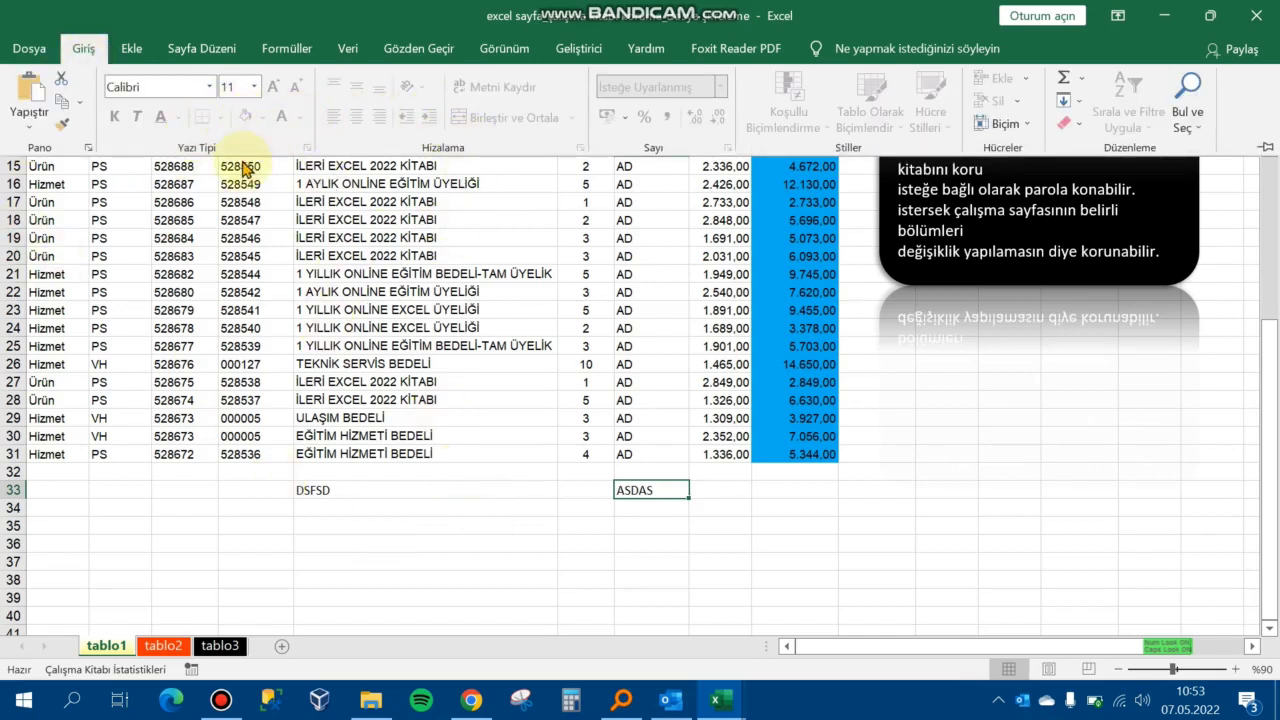
{"action": "left_click", "coordinate": [495, 545]}
{"action": "left_click_drag", "start_coordinate": [660, 490], "coordinate": [350, 490]}
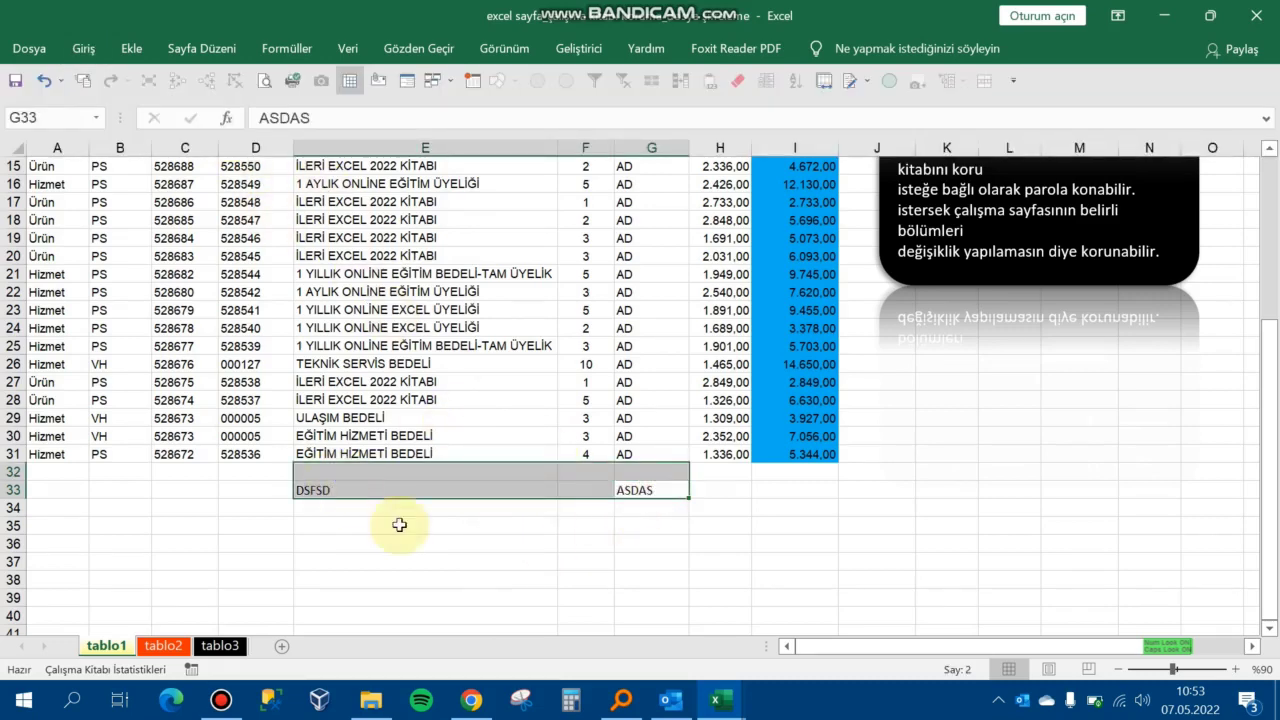
{"action": "scroll", "coordinate": [494, 575], "scroll_direction": "up", "scroll_amount": 4}
{"action": "scroll", "coordinate": [494, 575], "scroll_direction": "up", "scroll_amount": 1}
{"action": "left_click", "coordinate": [814, 184]}
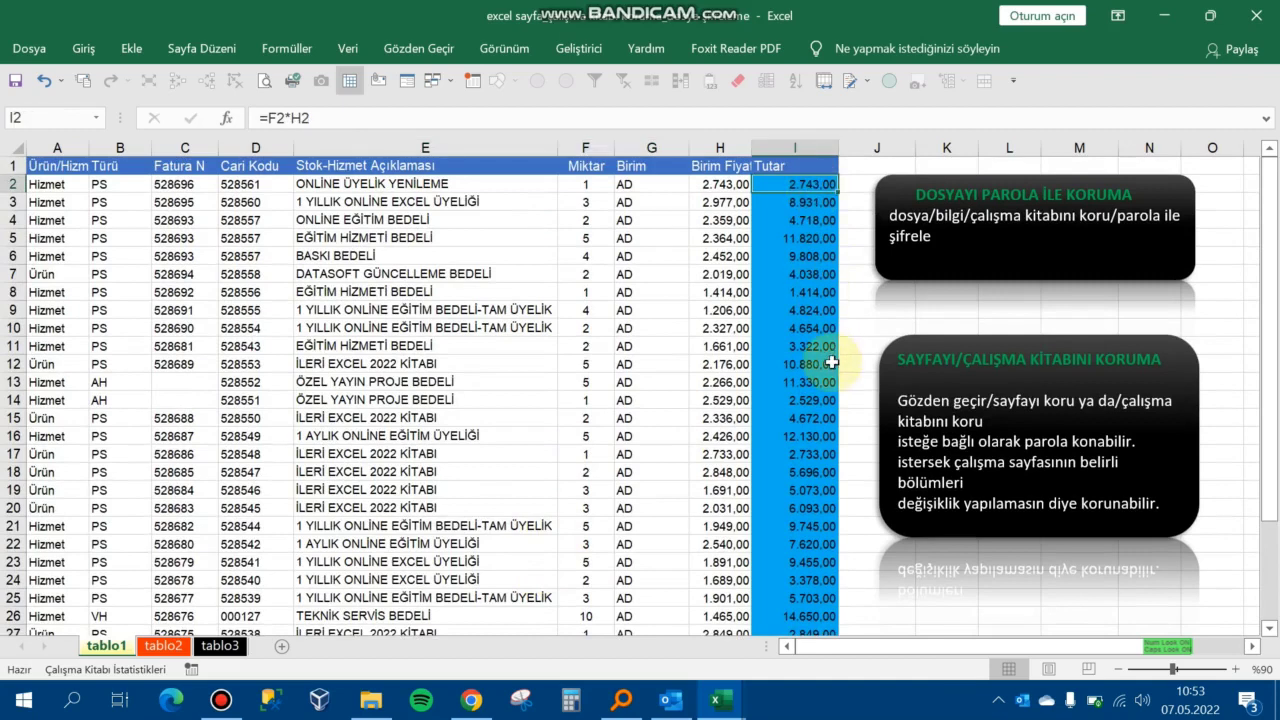
{"action": "key", "text": "Delete"}
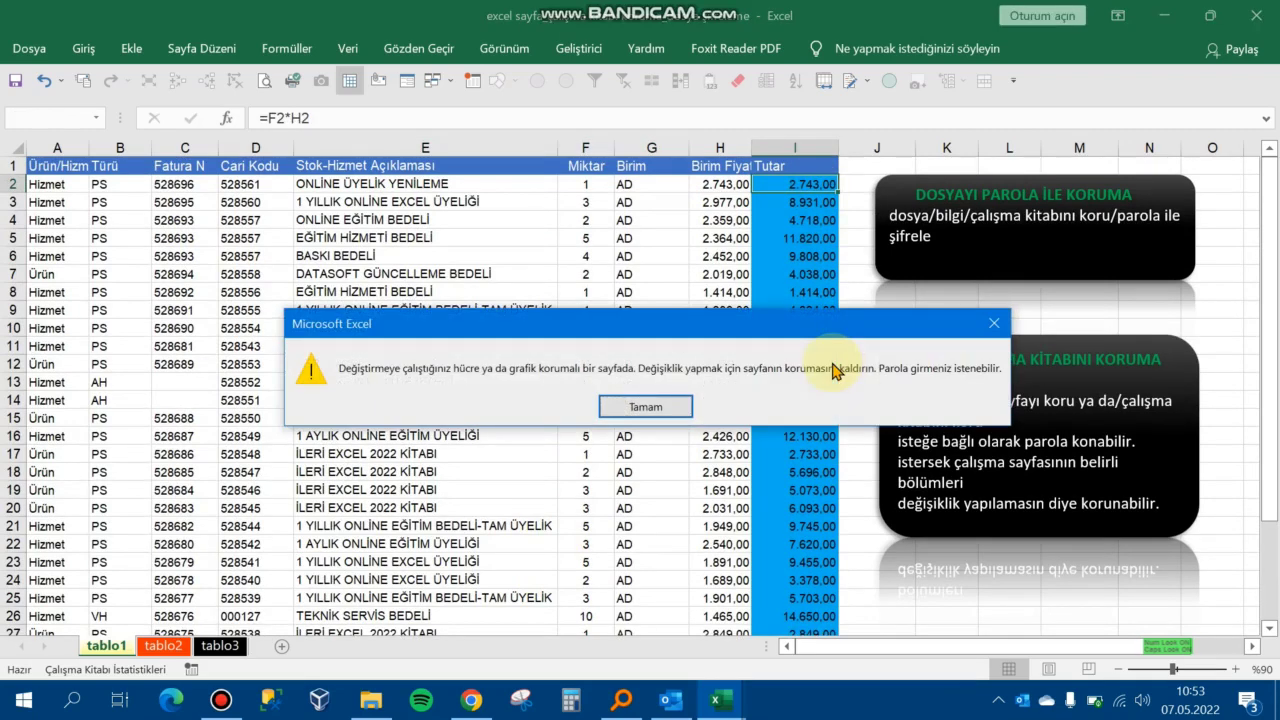
{"action": "key", "text": "Return"}
{"action": "key", "text": "Down"}
{"action": "key", "text": "Down"}
{"action": "key", "text": "Down"}
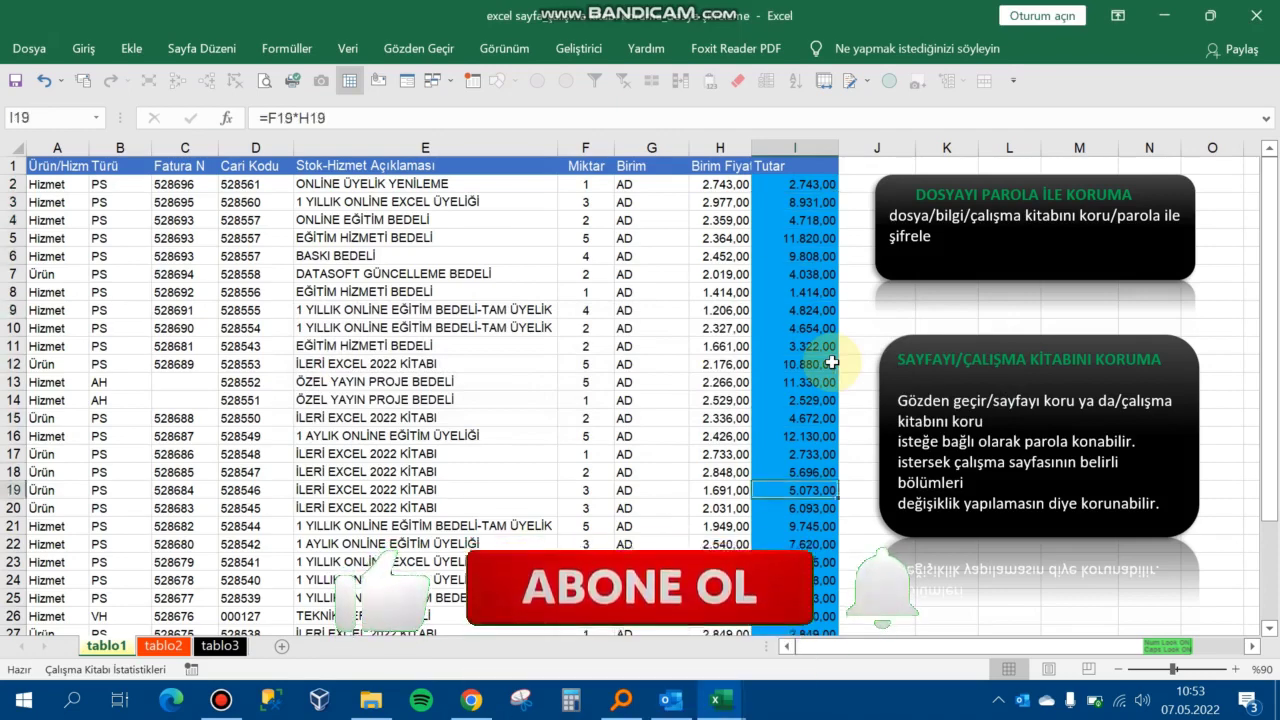
{"action": "key", "text": "Delete"}
{"action": "key", "text": "Return"}
{"action": "key", "text": "Up"}
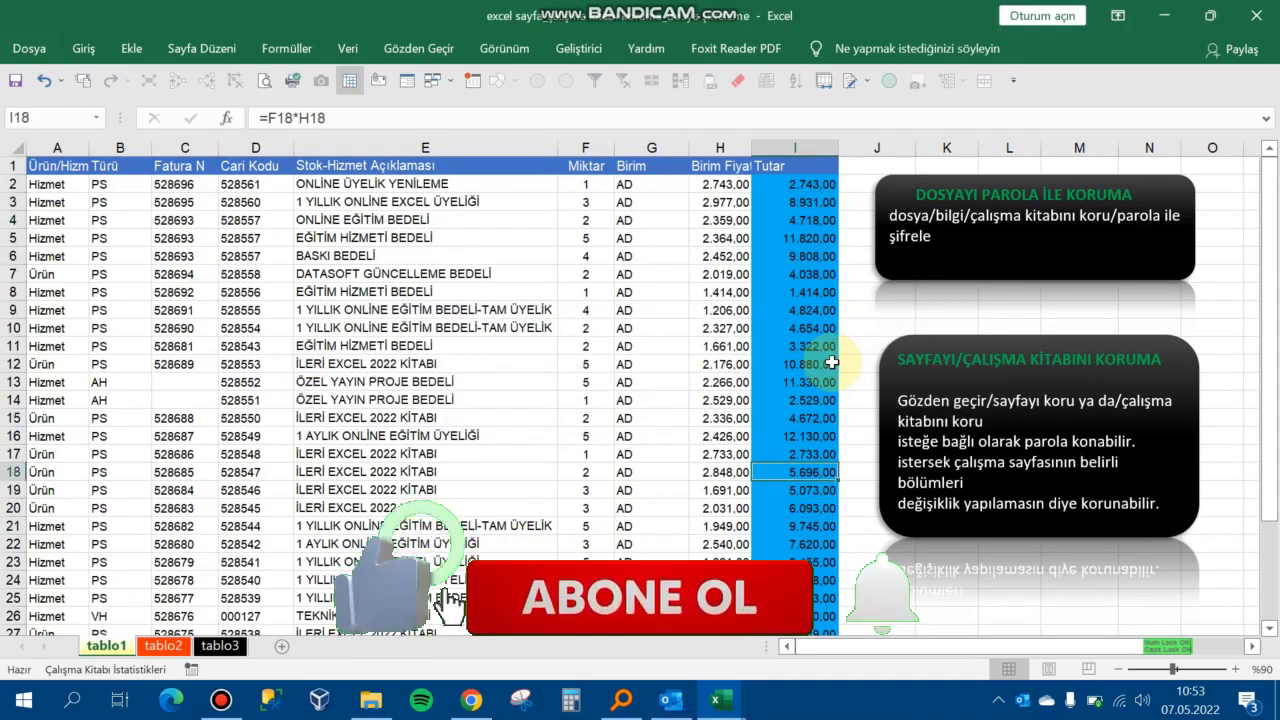
{"action": "key", "text": "Delete"}
{"action": "key", "text": "Return"}
{"action": "key", "text": "Down"}
{"action": "key", "text": "Down"}
{"action": "key", "text": "Down"}
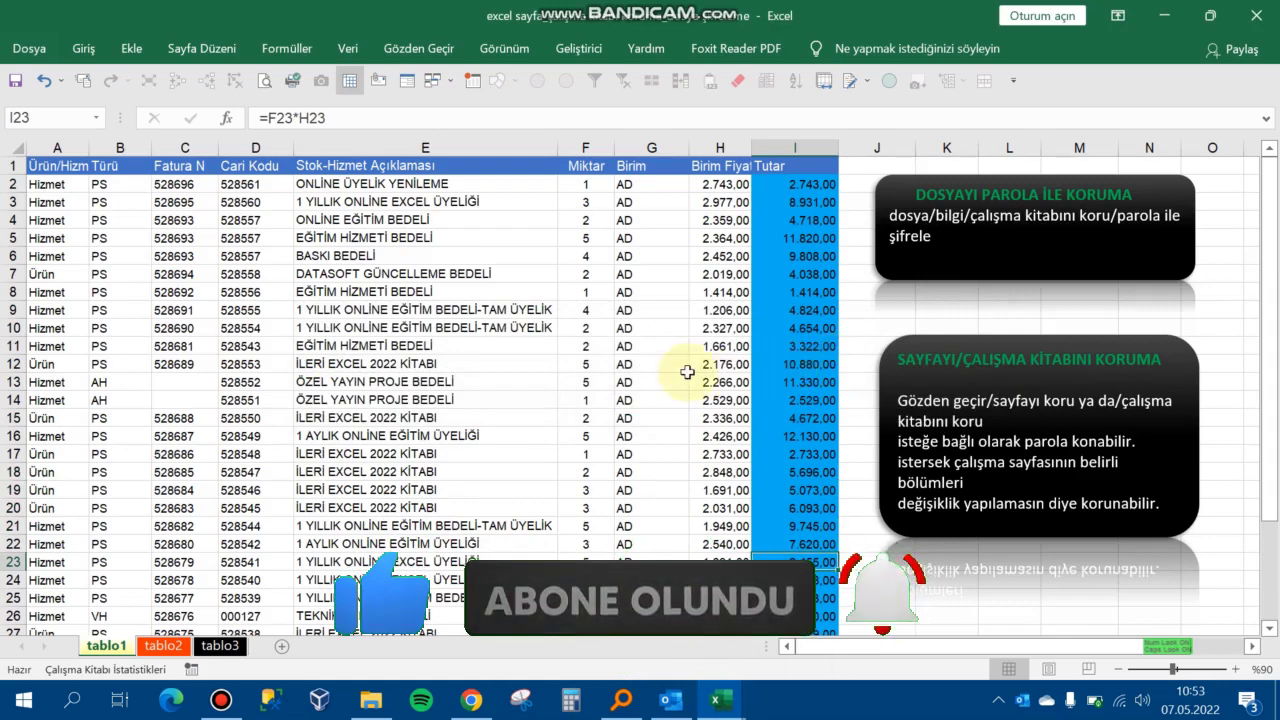
{"action": "scroll", "coordinate": [687, 372], "scroll_direction": "down", "scroll_amount": 5}
{"action": "scroll", "coordinate": [808, 323], "scroll_direction": "up", "scroll_amount": 5}
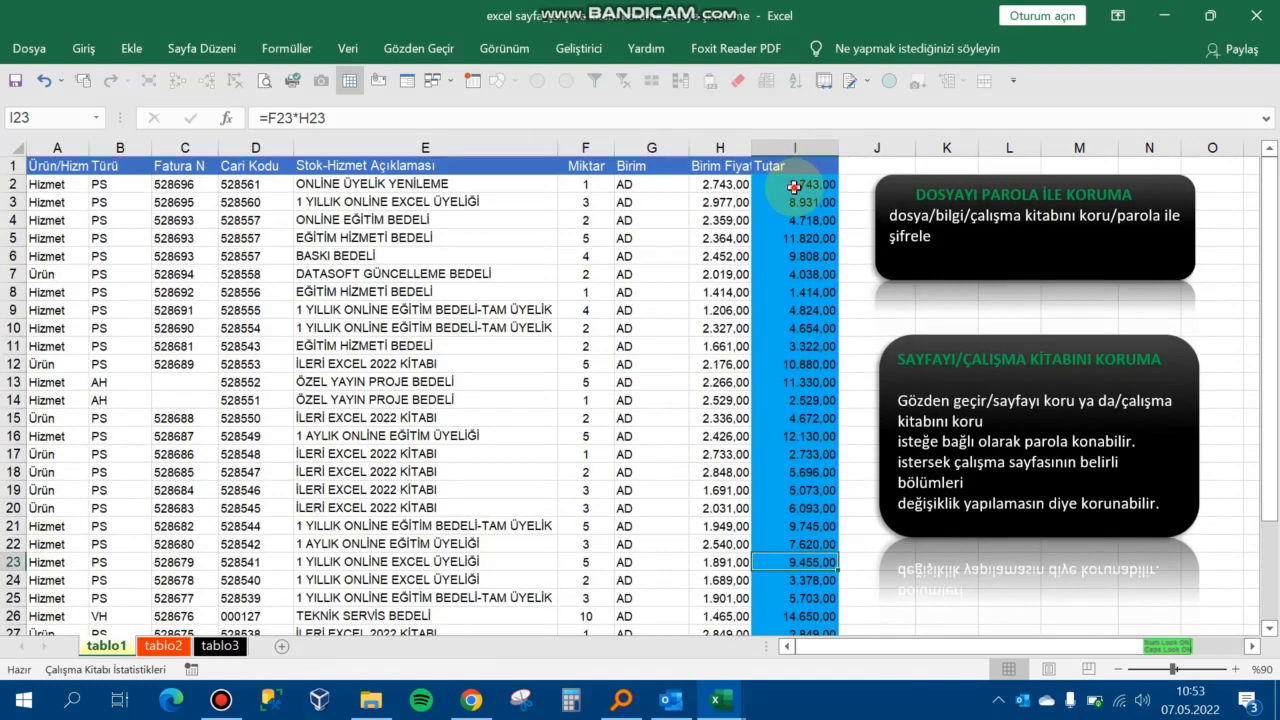
{"action": "left_click_drag", "start_coordinate": [793, 187], "coordinate": [766, 573]}
{"action": "scroll", "coordinate": [763, 530], "scroll_direction": "up", "scroll_amount": 1}
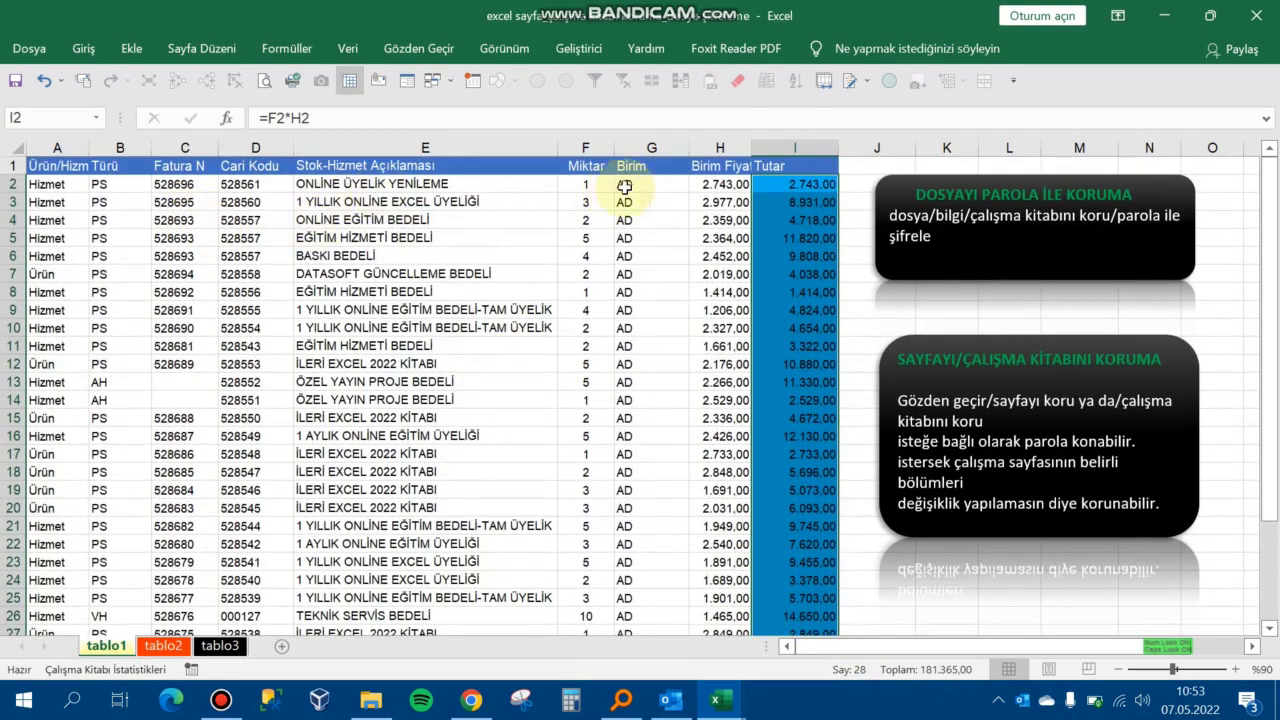
{"action": "left_click_drag", "start_coordinate": [592, 183], "coordinate": [784, 601]}
{"action": "right_click", "coordinate": [676, 300]}
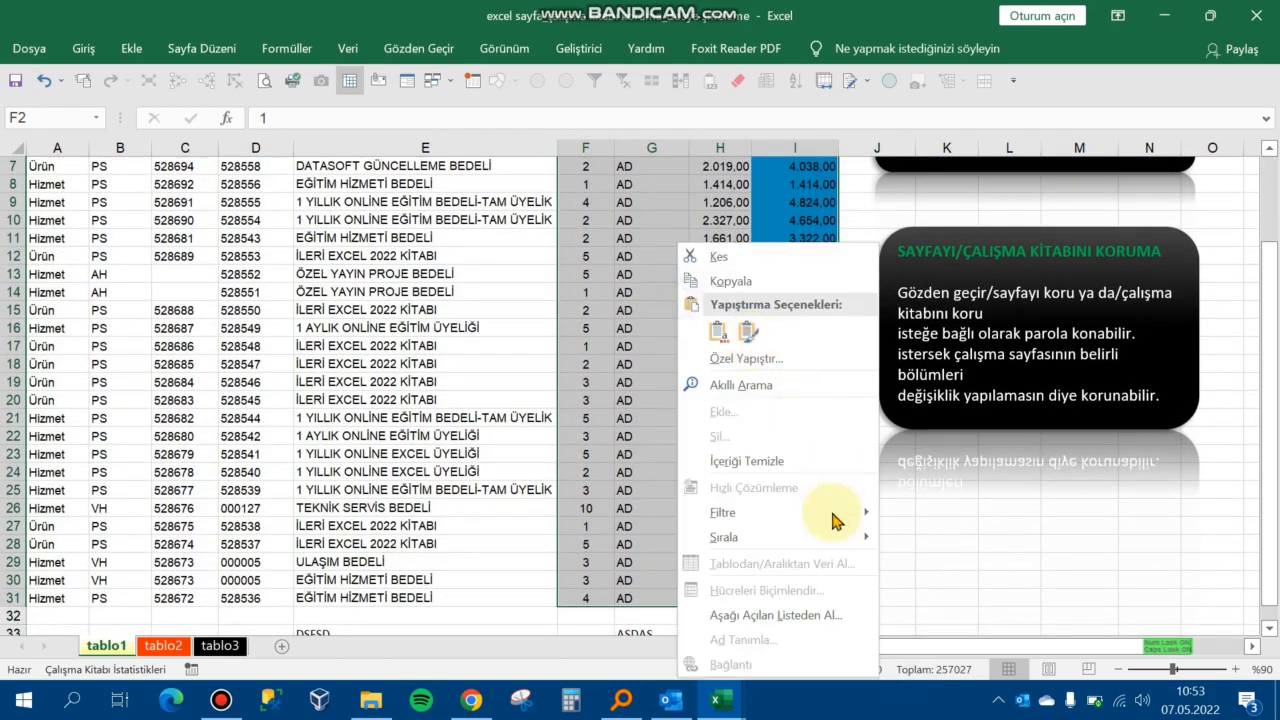
{"action": "key", "text": "Escape"}
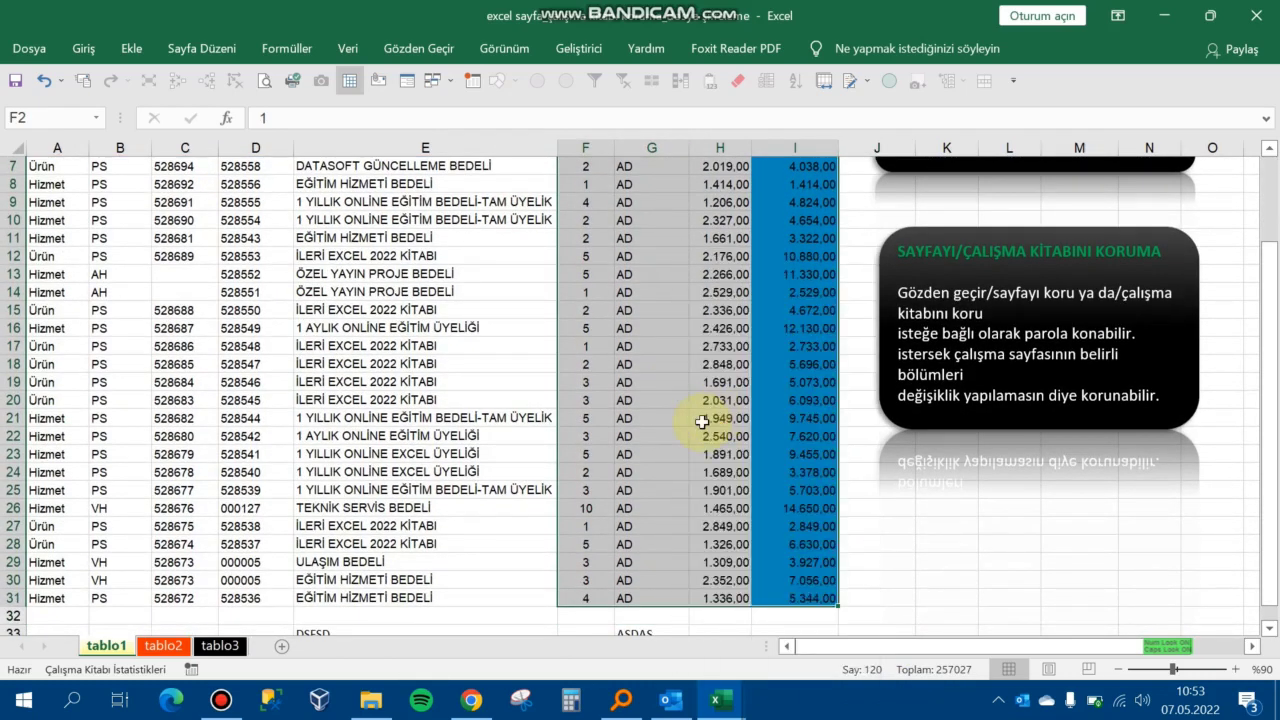
{"action": "scroll", "coordinate": [702, 421], "scroll_direction": "up", "scroll_amount": 1}
{"action": "scroll", "coordinate": [680, 423], "scroll_direction": "up", "scroll_amount": 1}
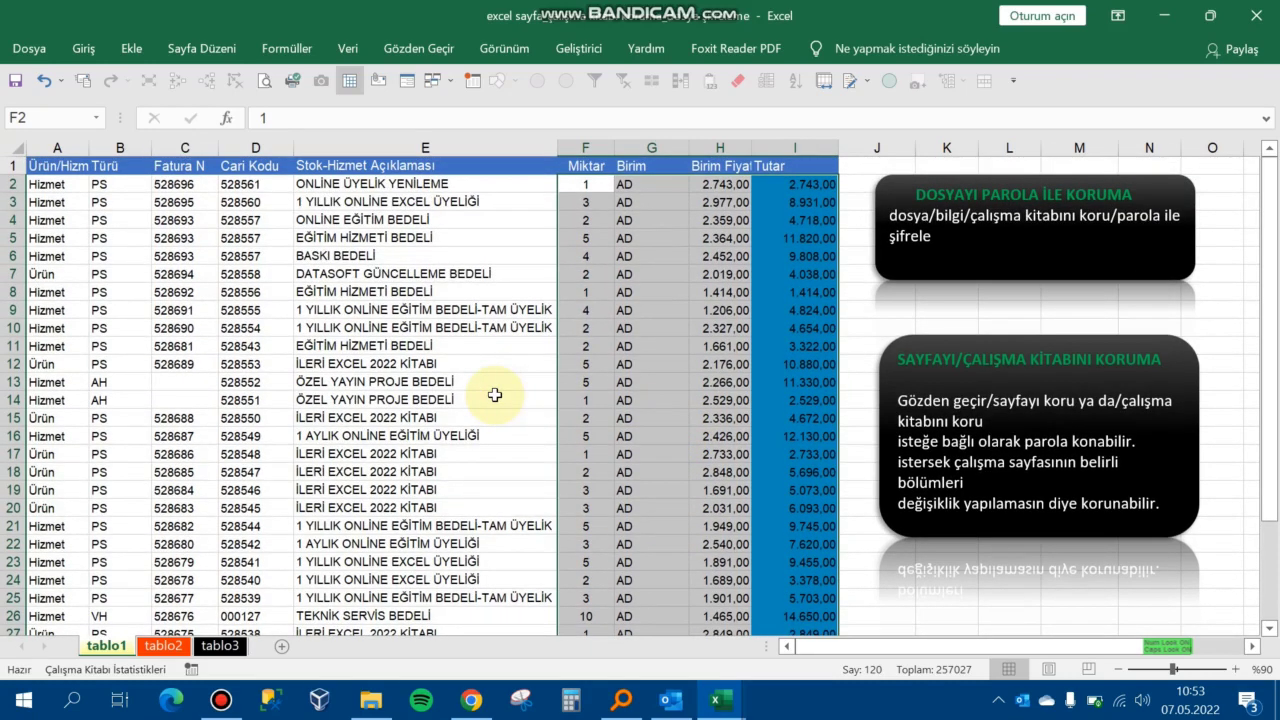
Remove tablo1's sheet protection by entering the sheet password.
{"action": "left_click", "coordinate": [470, 362]}
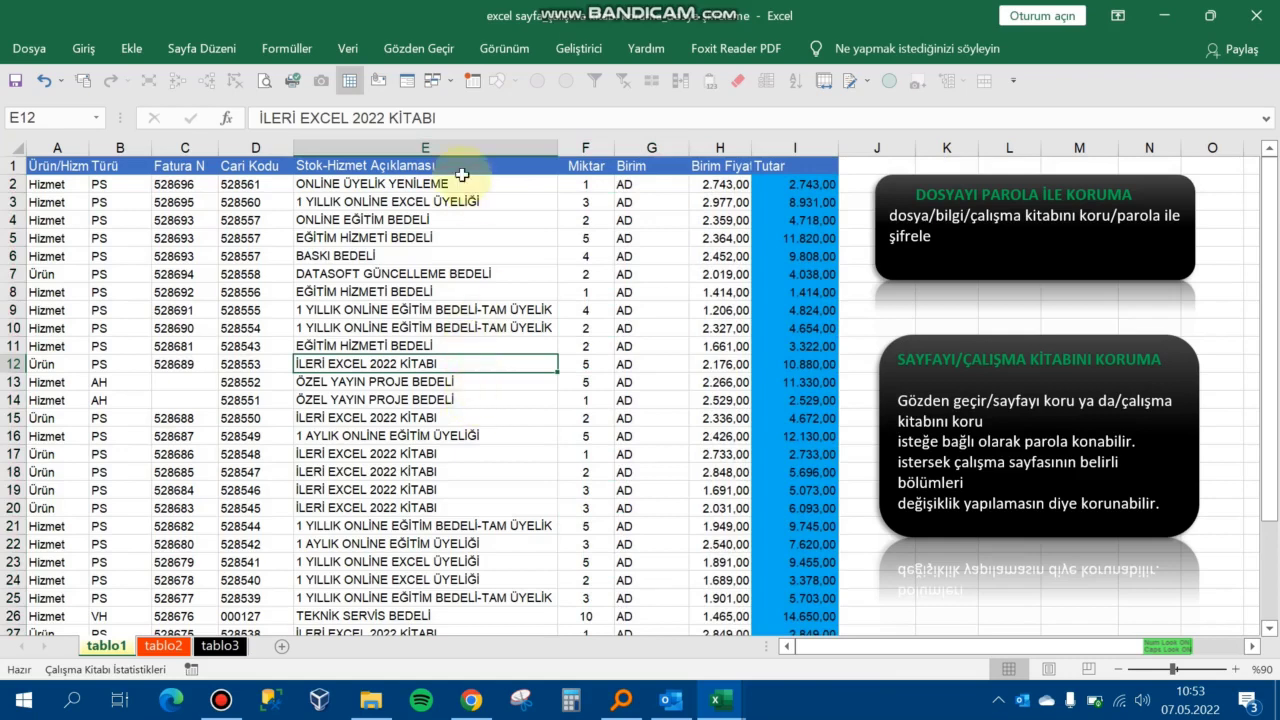
{"action": "left_click", "coordinate": [418, 48]}
{"action": "left_click", "coordinate": [805, 100]}
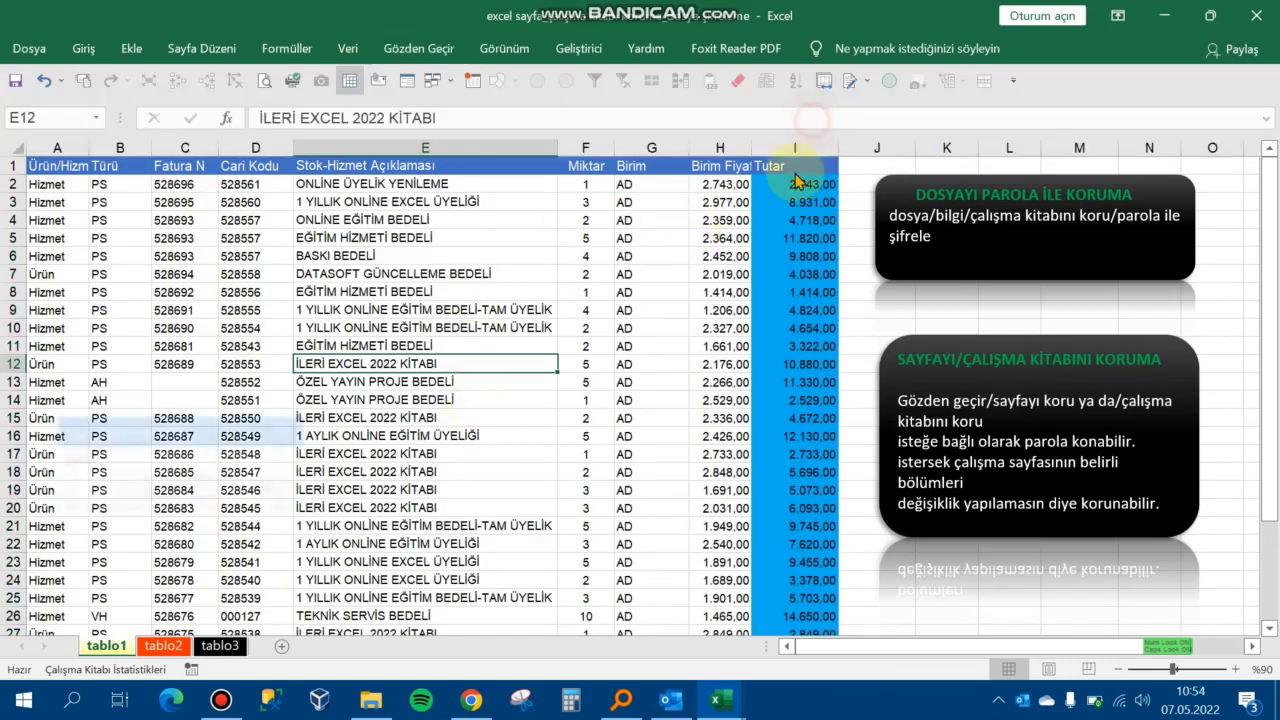
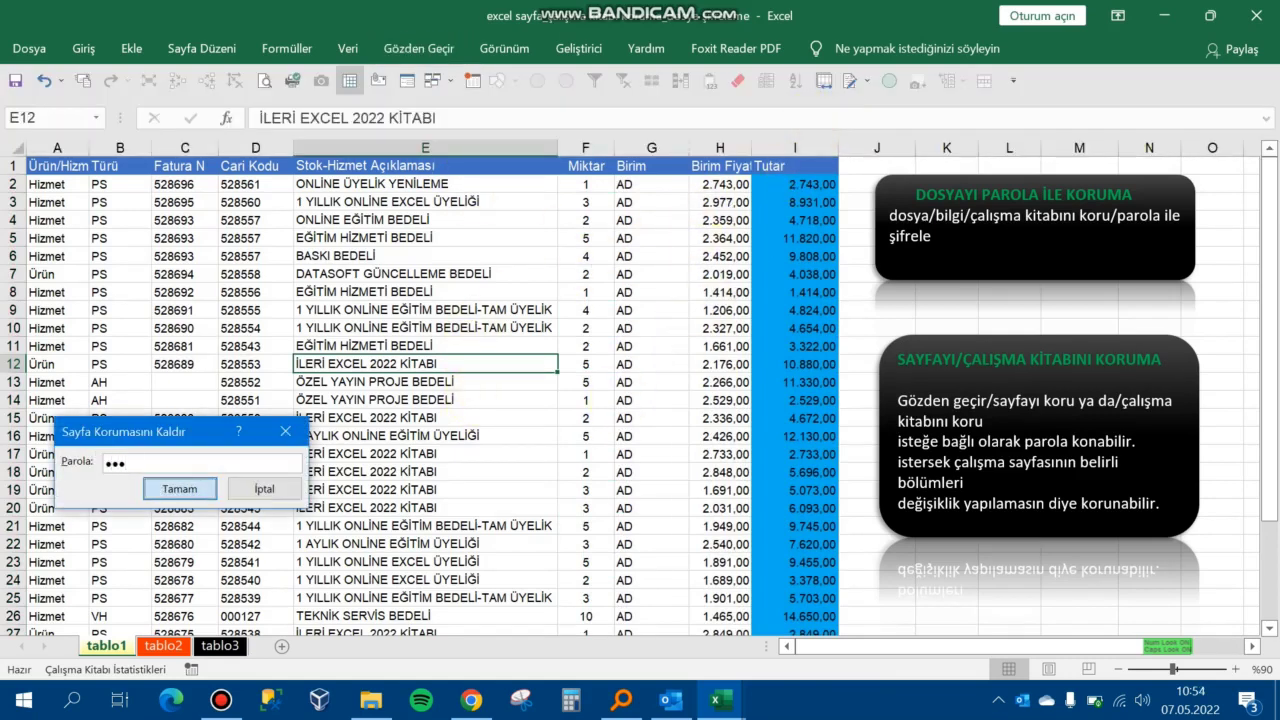
{"action": "key", "text": "Return"}
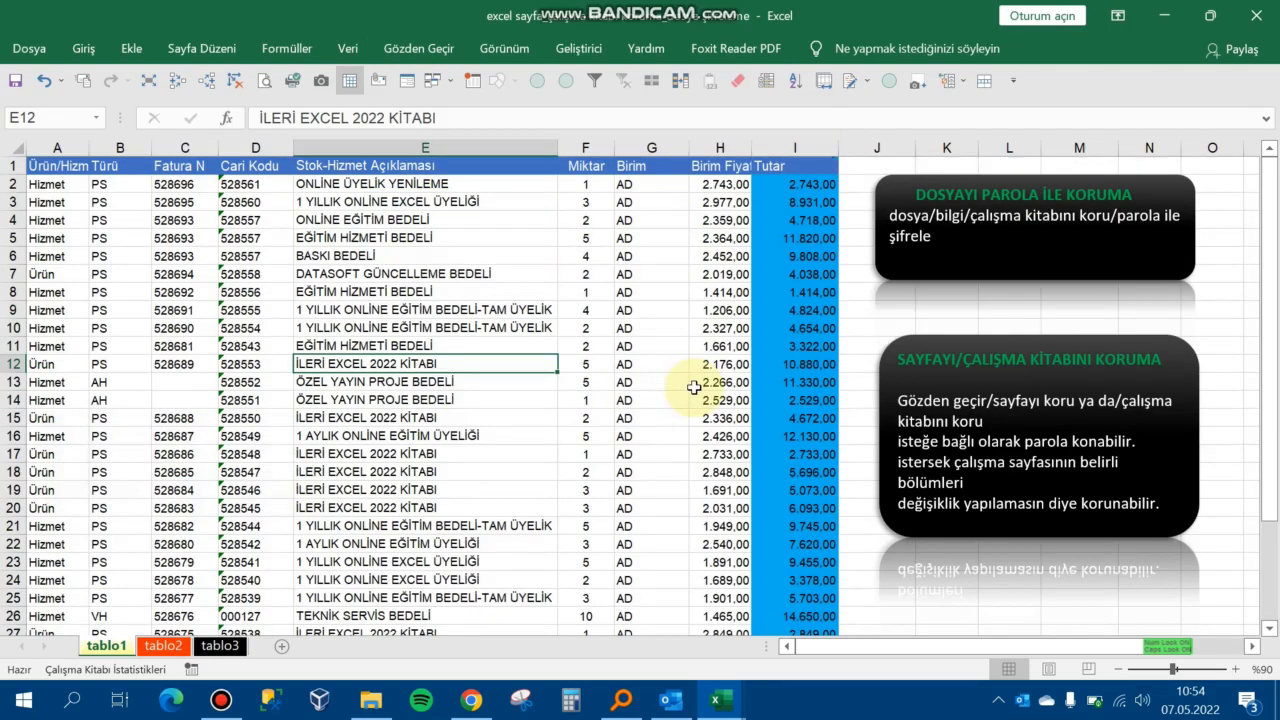
Clear the DSFSD and ASDAS test entries from E33:G34, ending in cell E35.
{"action": "scroll", "coordinate": [694, 387], "scroll_direction": "down", "scroll_amount": 5}
{"action": "left_click", "coordinate": [557, 506]}
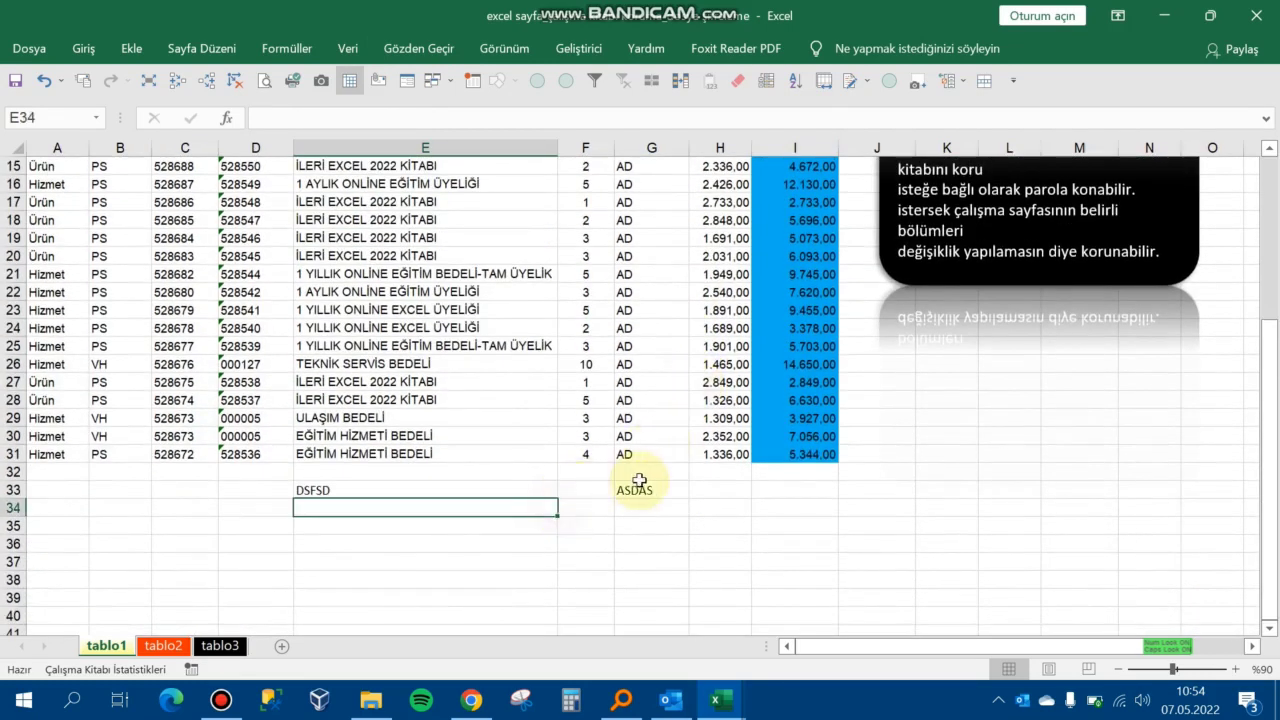
{"action": "left_click_drag", "start_coordinate": [639, 481], "coordinate": [302, 512]}
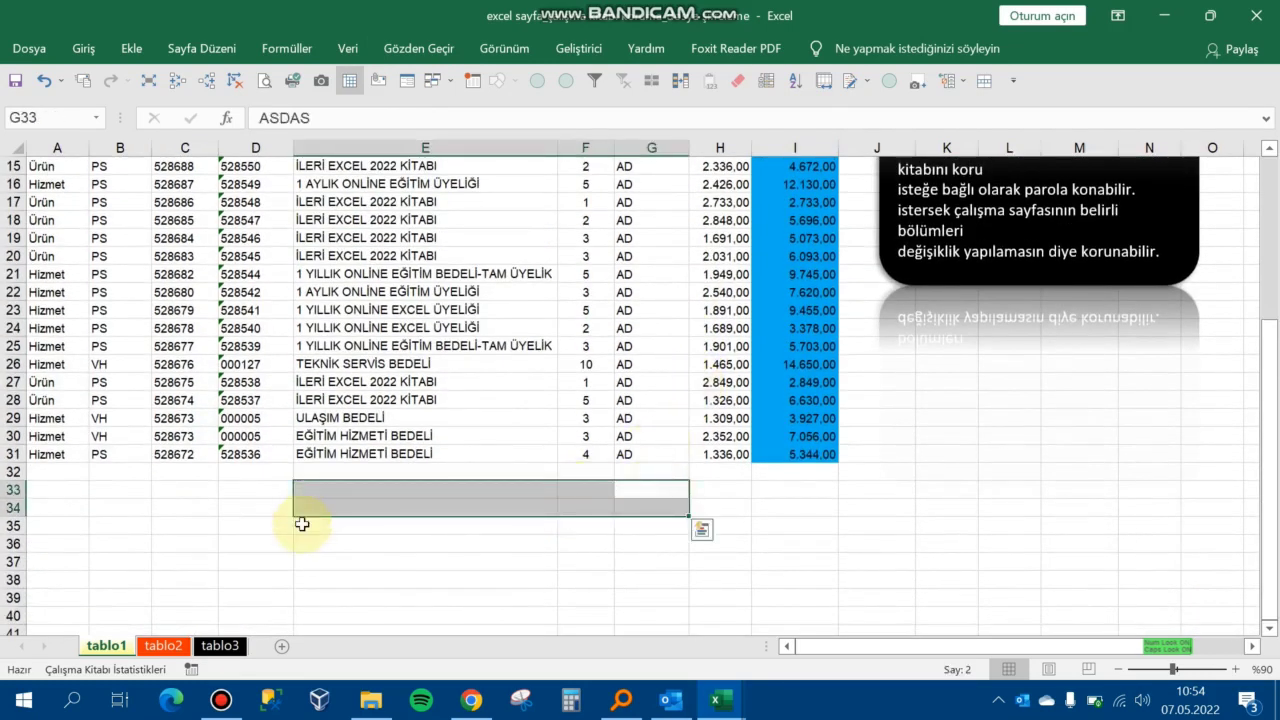
{"action": "left_click", "coordinate": [319, 524]}
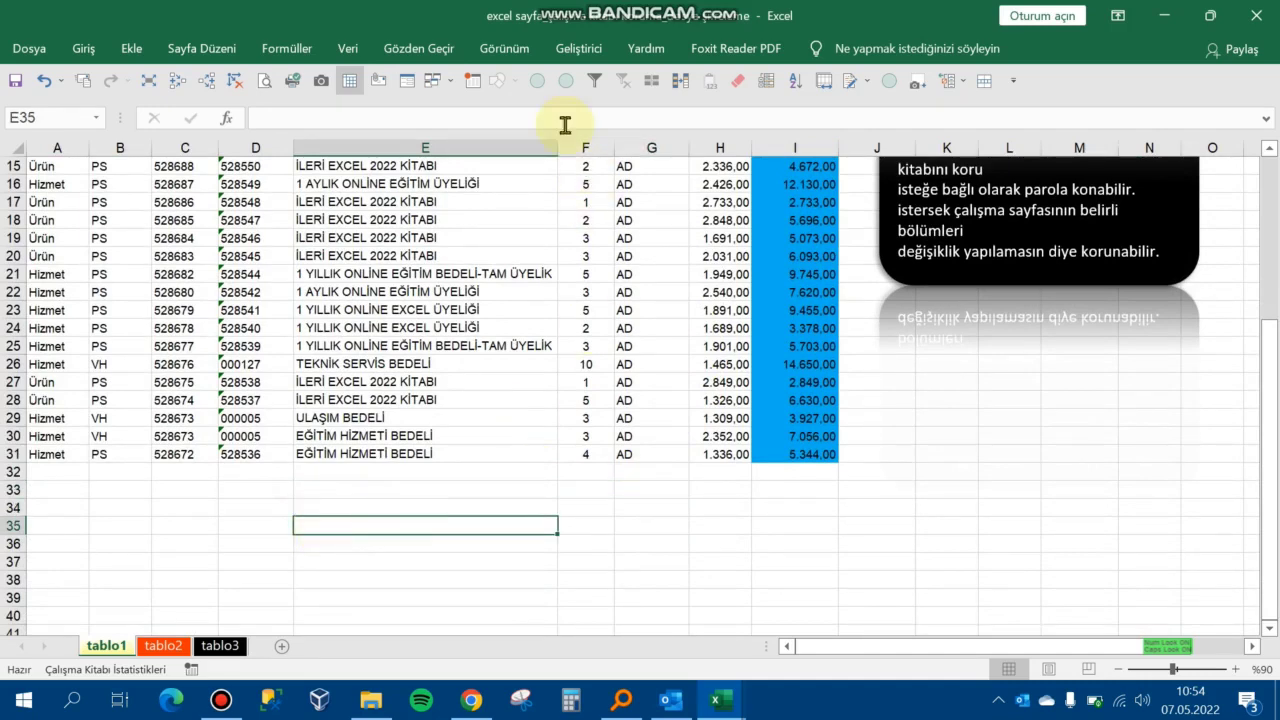
Open the Sayfayı Koru dialog, dismiss it unchanged, and return to cell E34.
{"action": "left_click", "coordinate": [393, 57]}
{"action": "left_click", "coordinate": [779, 98]}
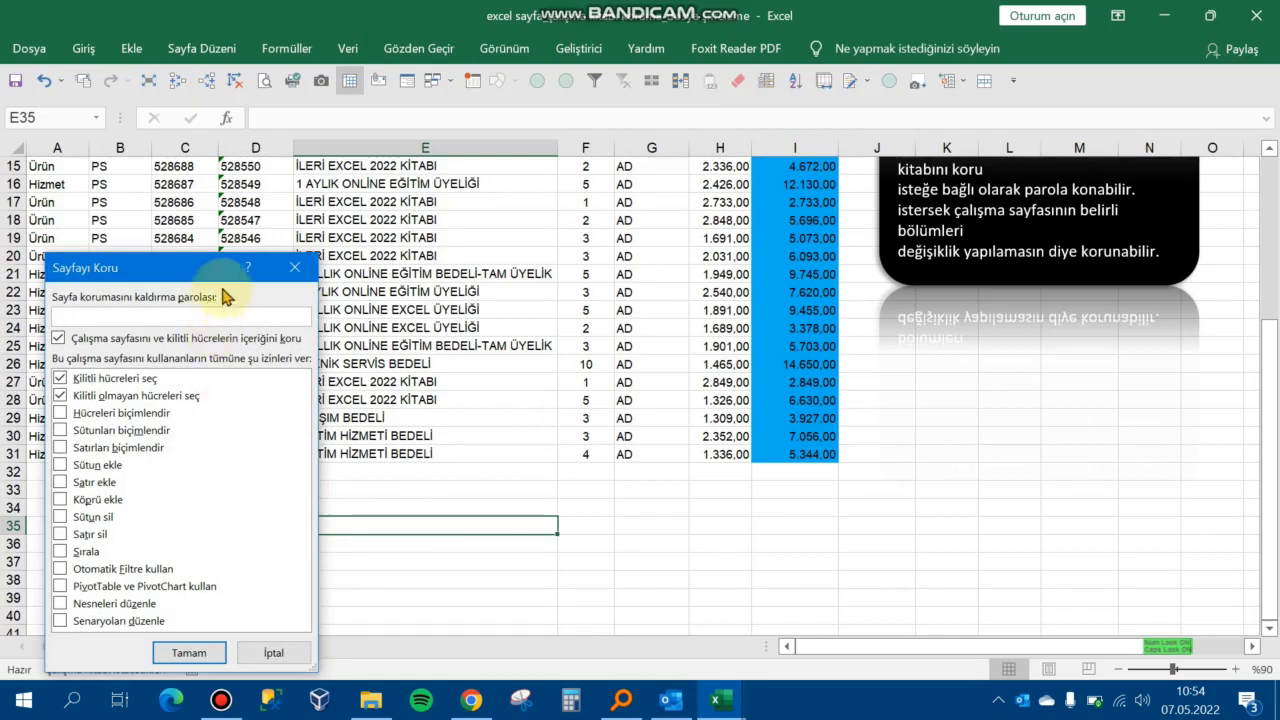
{"action": "left_click_drag", "start_coordinate": [202, 269], "coordinate": [438, 206]}
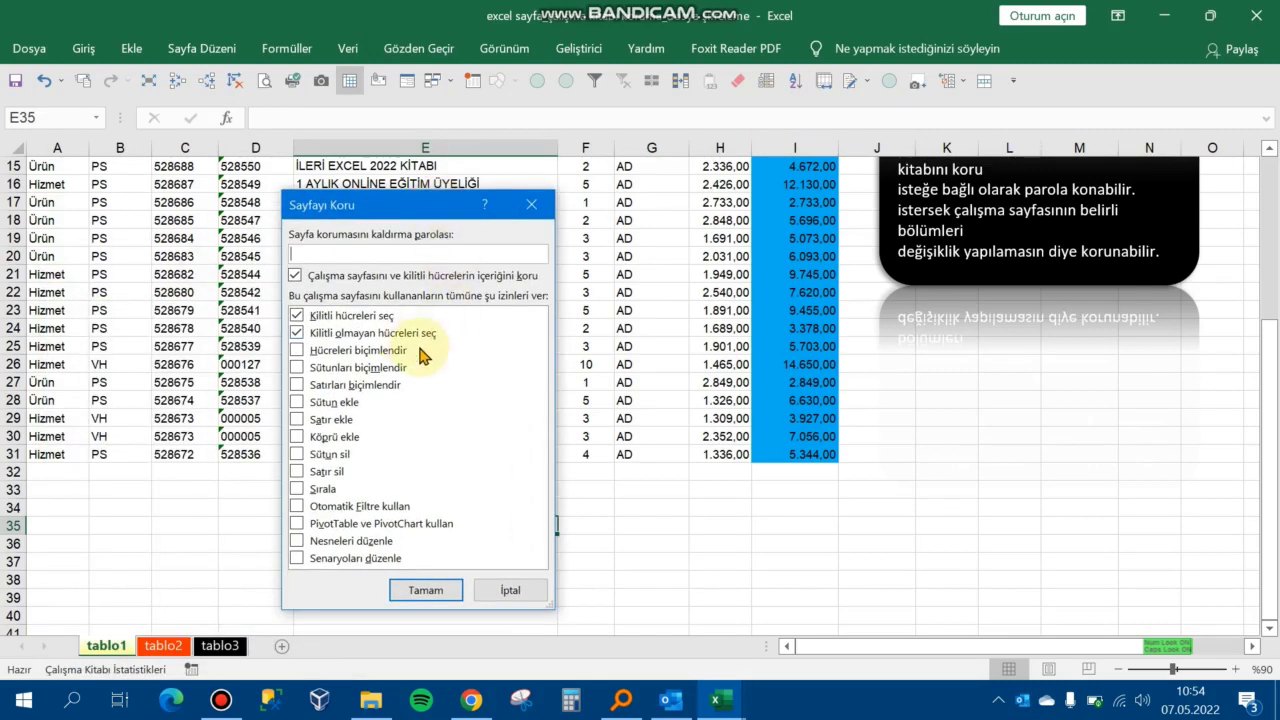
{"action": "key", "text": "Return"}
{"action": "left_click", "coordinate": [428, 508]}
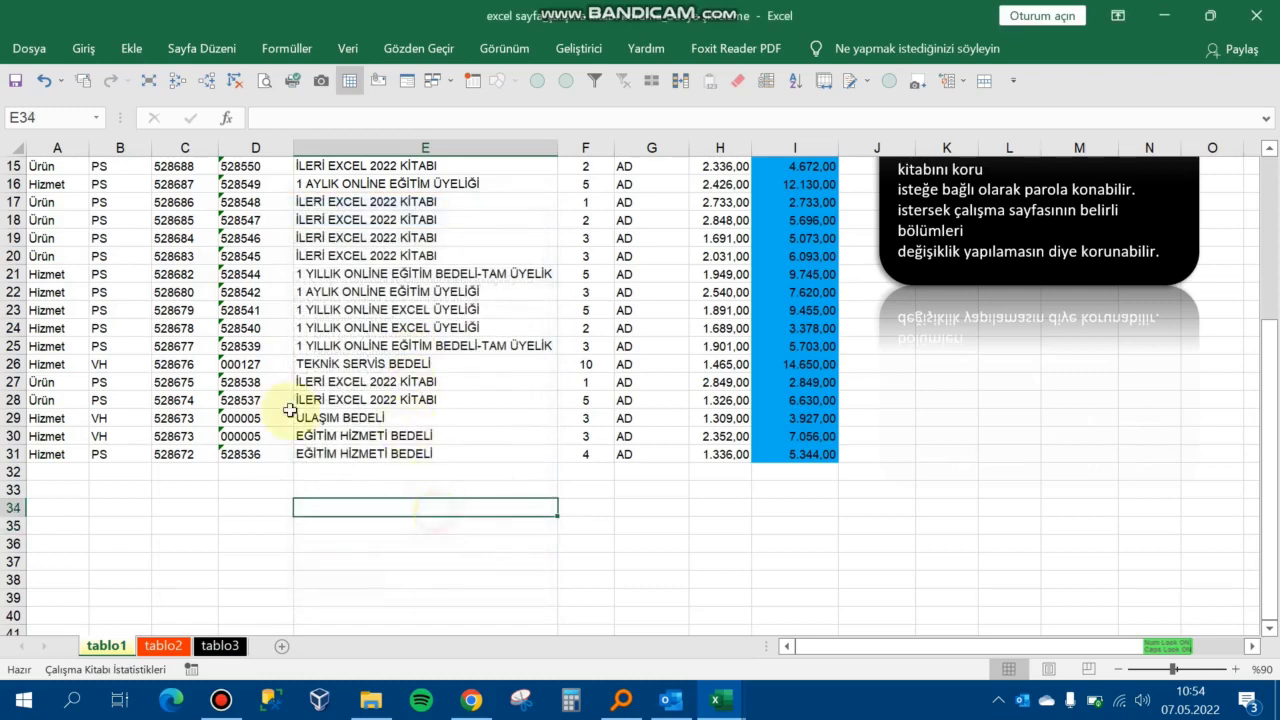
Check the Home formatting commands, then switch back to the Gözden Geçir tab.
{"action": "left_click", "coordinate": [86, 52]}
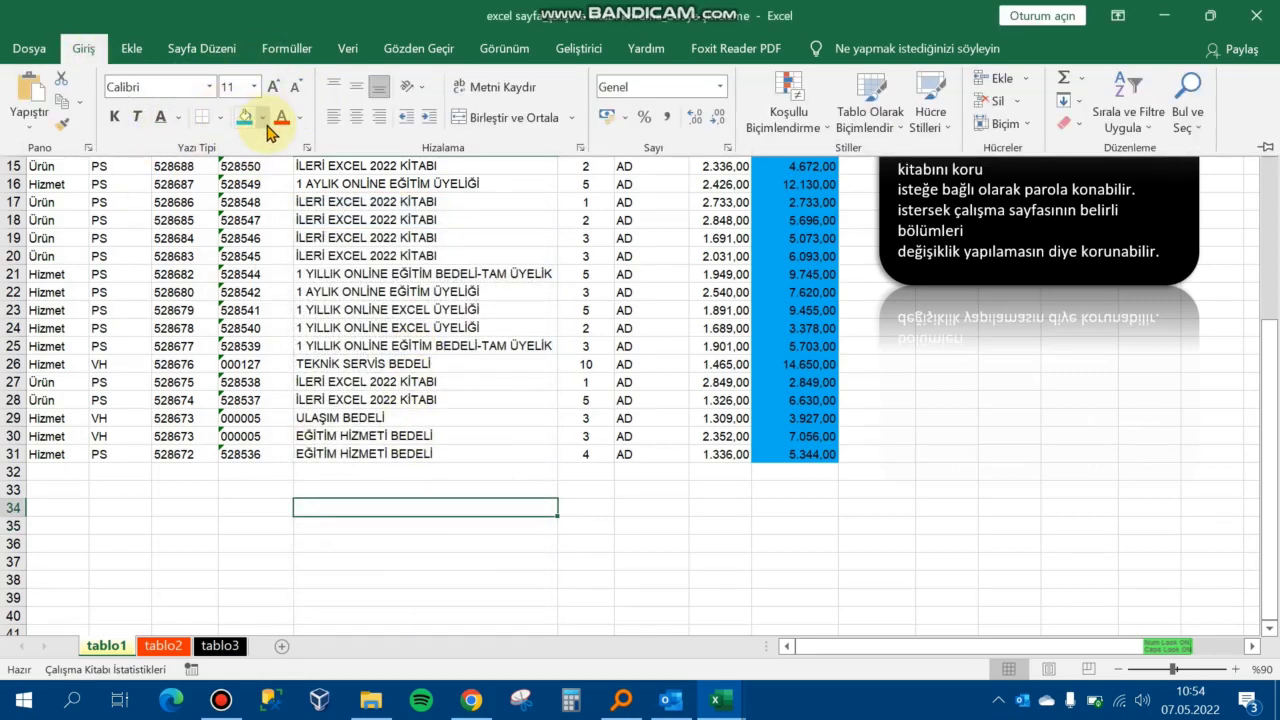
{"action": "key", "text": "Escape"}
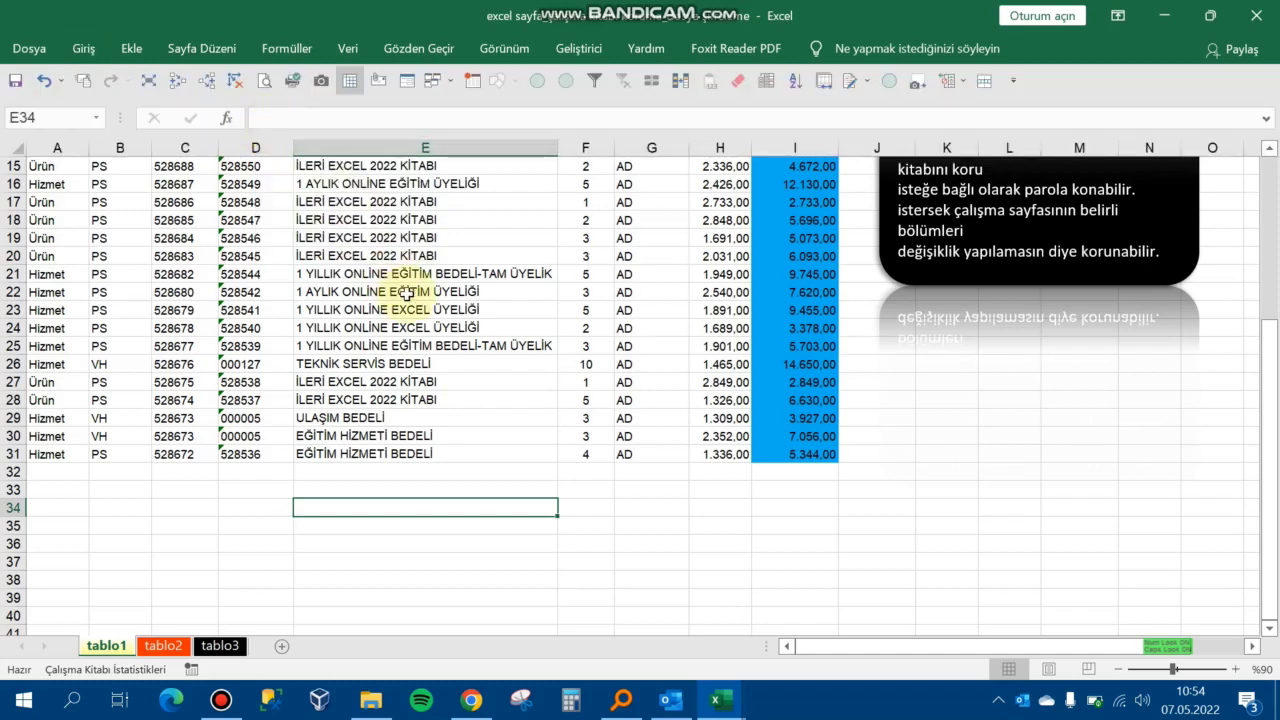
{"action": "left_click", "coordinate": [443, 52]}
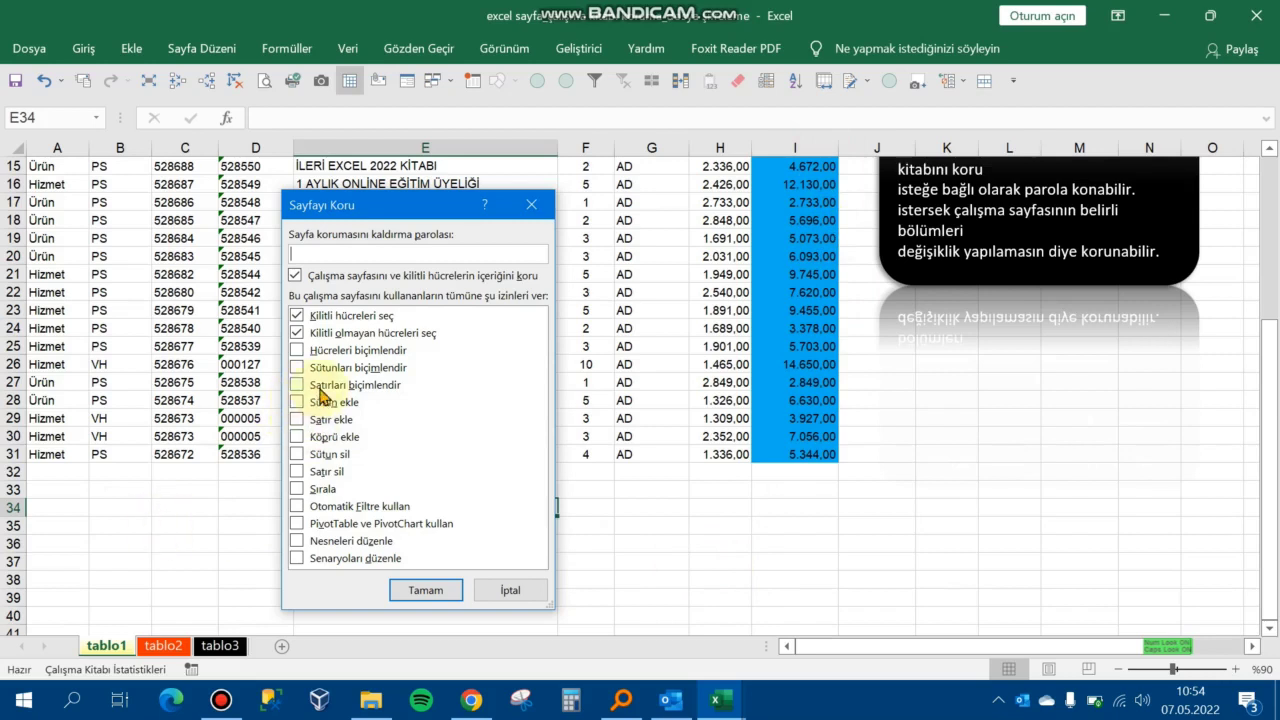
Protect tablo1 with Hücreleri biçimlendir allowed, setting and confirming a password.
{"action": "left_click", "coordinate": [300, 352]}
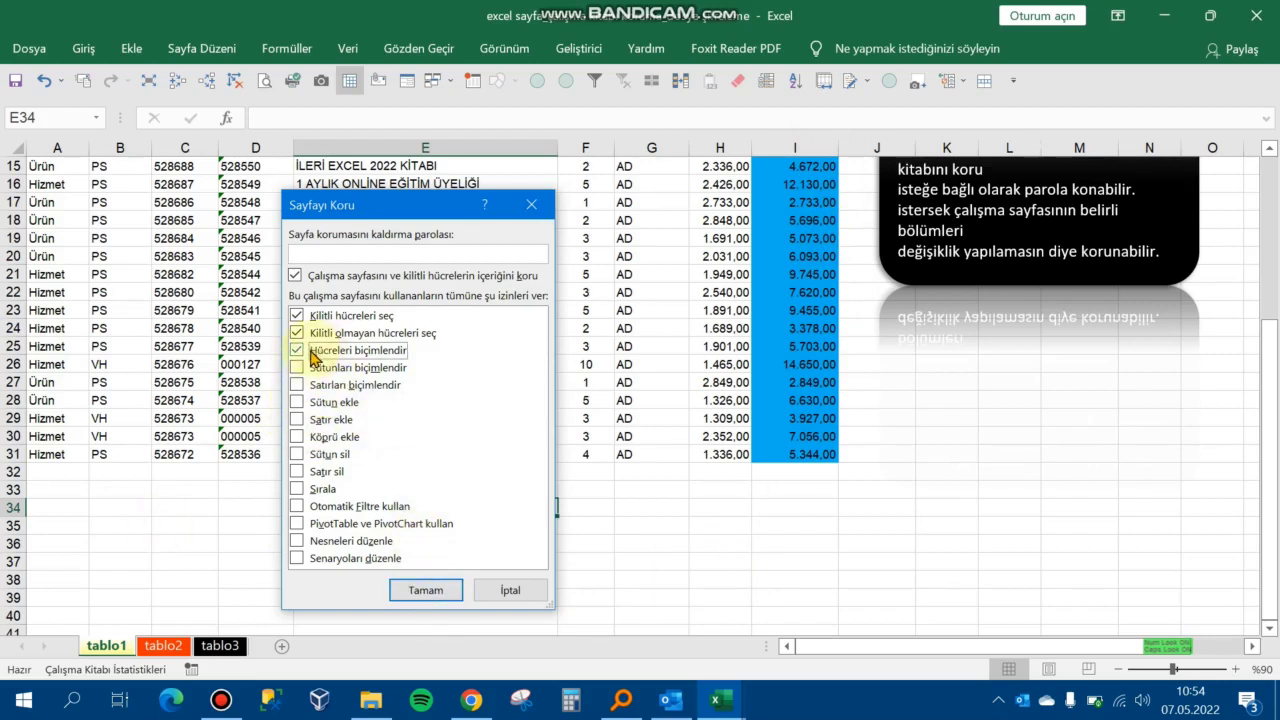
{"action": "left_click", "coordinate": [425, 590]}
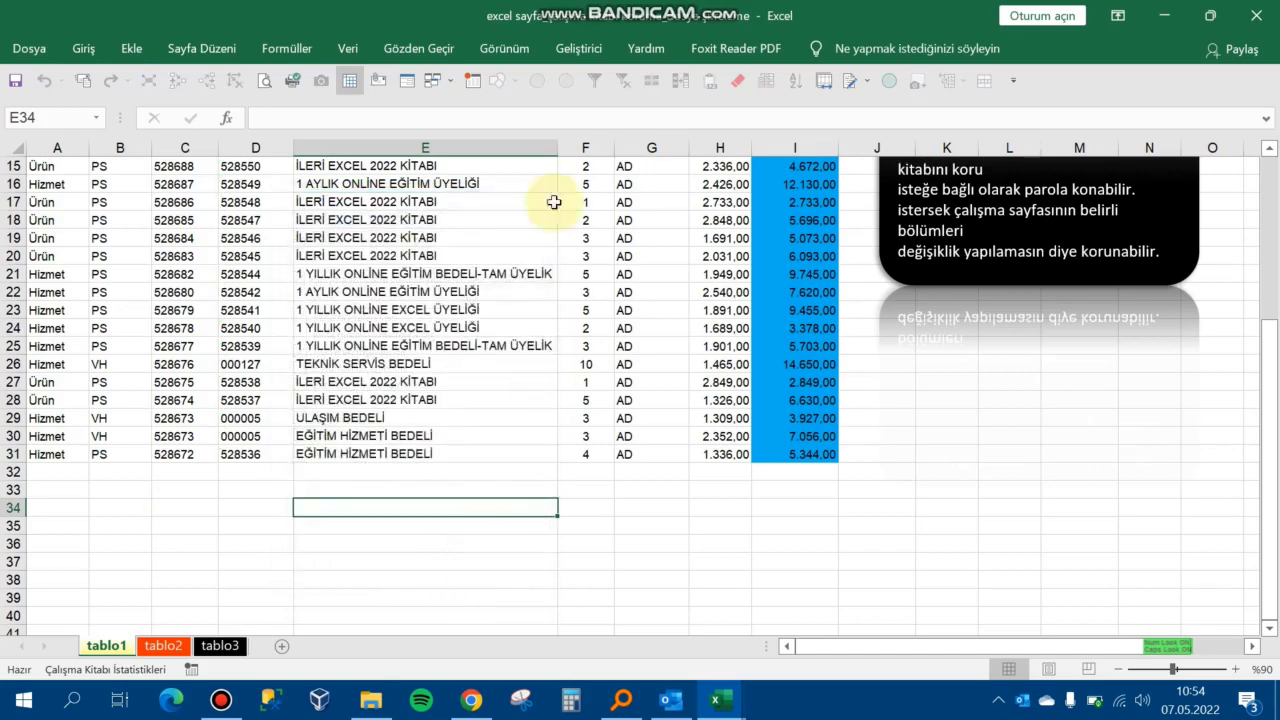
{"action": "left_click", "coordinate": [418, 48]}
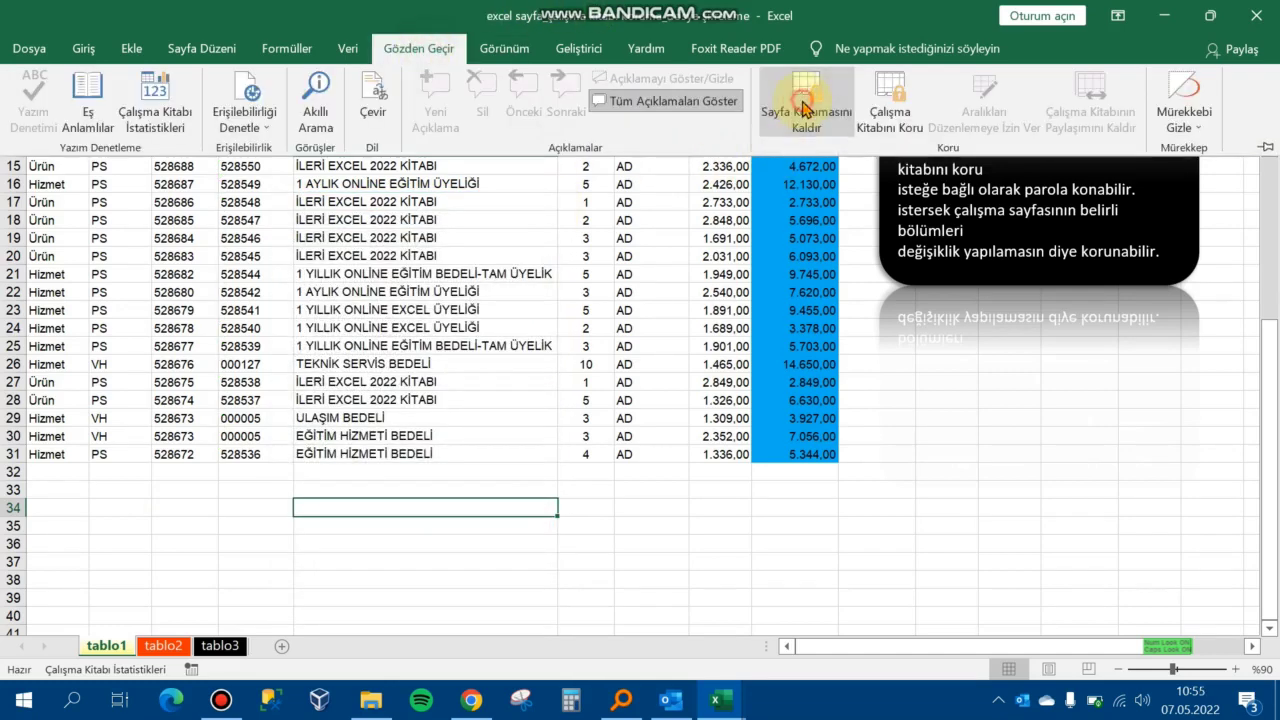
{"action": "left_click", "coordinate": [787, 125]}
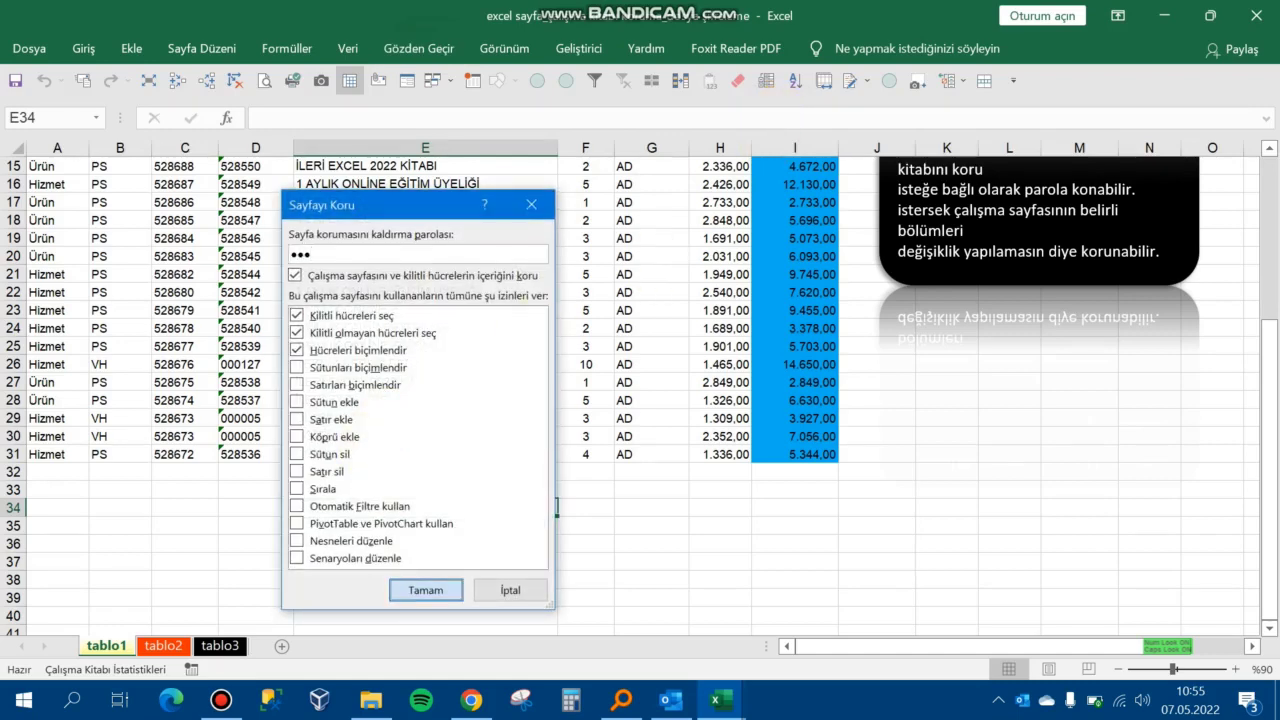
{"action": "key", "text": "Return"}
{"action": "type", "text": "1"}
{"action": "key", "text": "Return"}
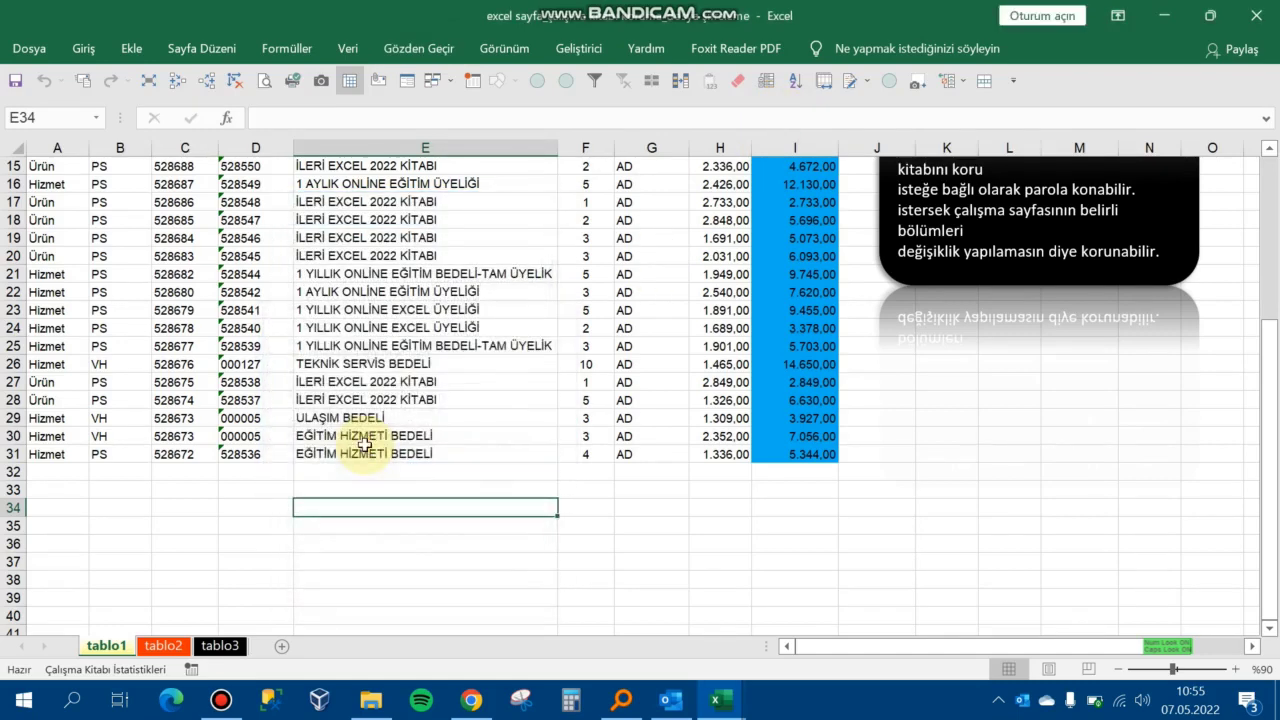
Enter test values DASDAS in E36, FGHFGH in E34 and 123 in G35.
{"action": "left_click", "coordinate": [463, 541]}
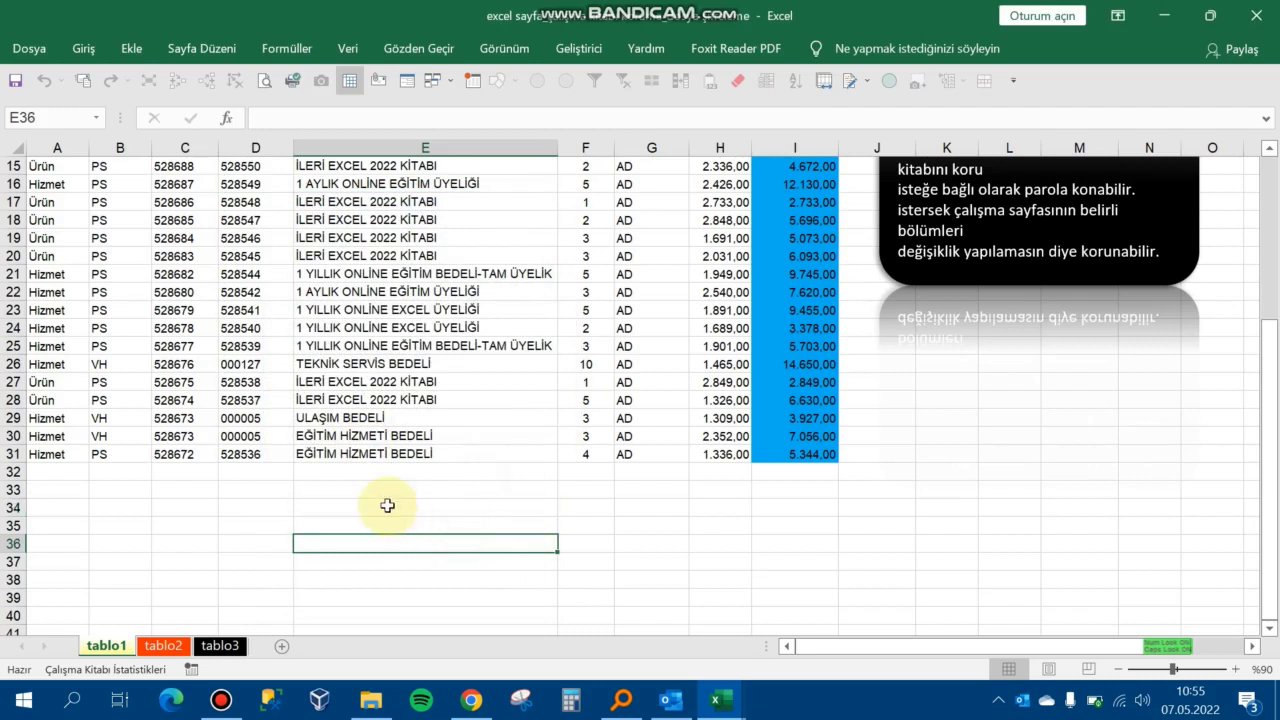
{"action": "type", "text": "DASDAS"}
{"action": "left_click", "coordinate": [520, 506]}
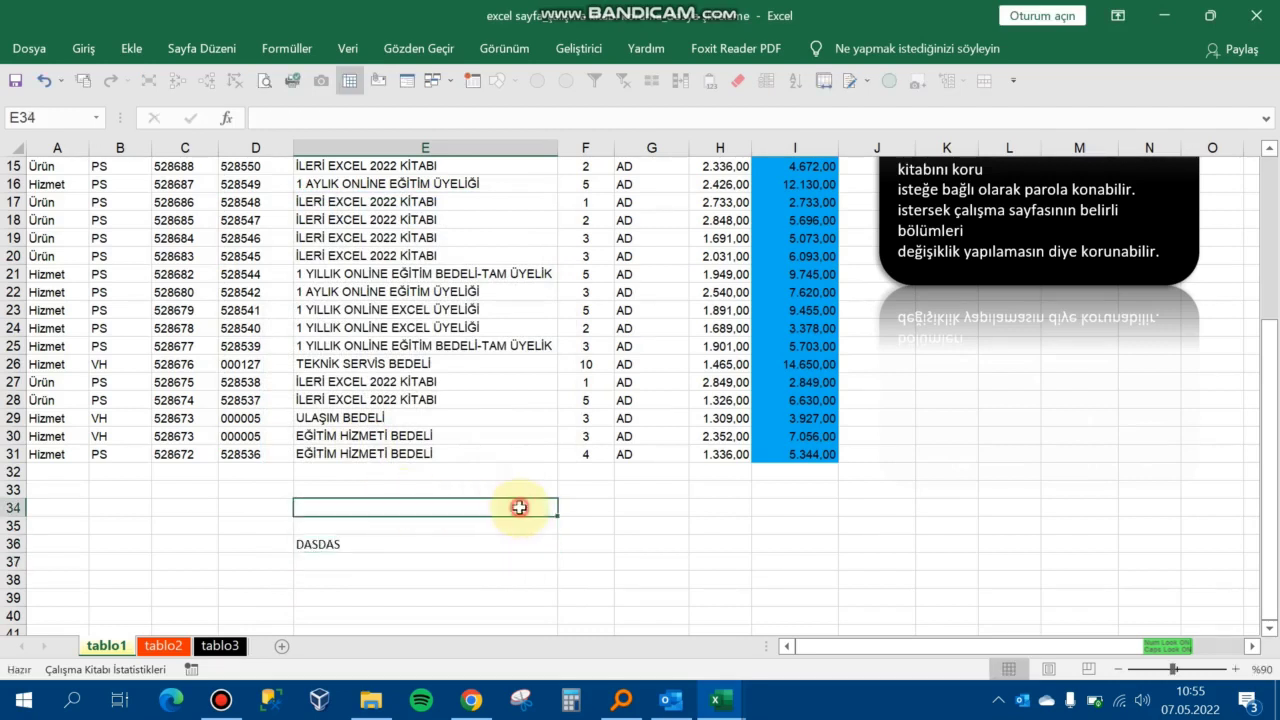
{"action": "type", "text": "FGHFGH"}
{"action": "left_click", "coordinate": [681, 529]}
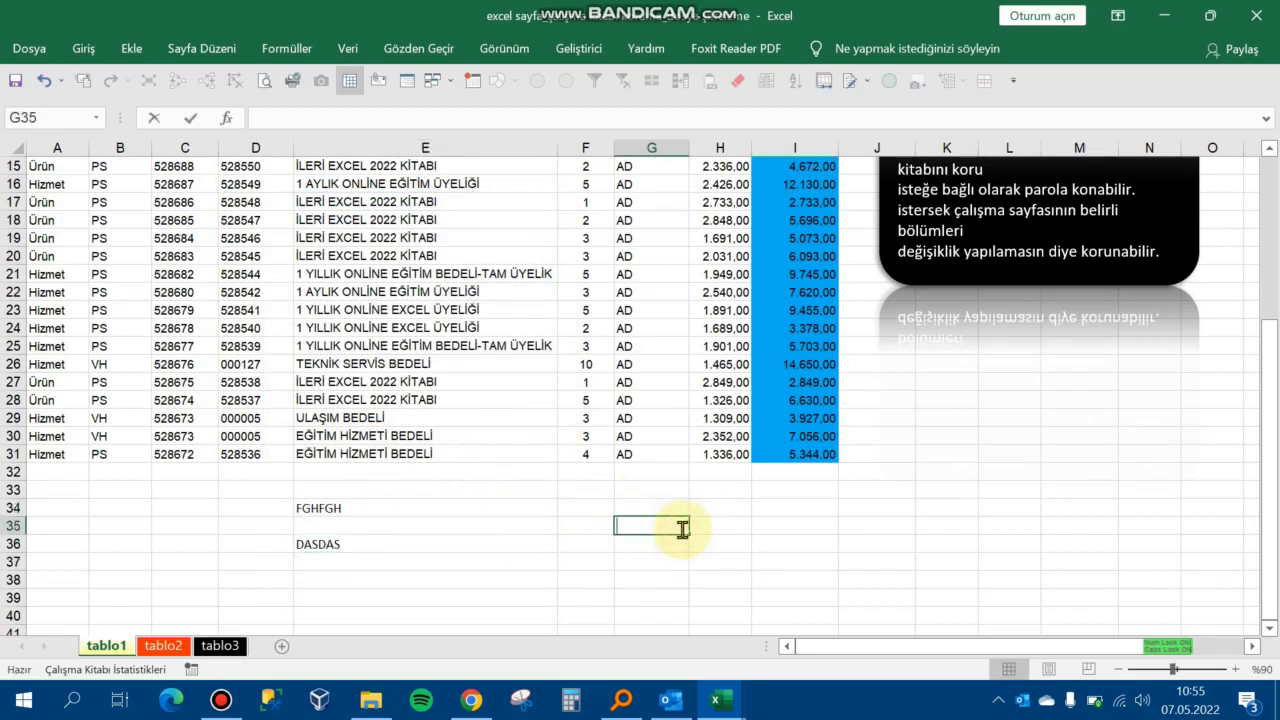
{"action": "type", "text": "123"}
{"action": "key", "text": "Return"}
Confirm the formula cell I10 refuses editing, then reselect cell E34.
{"action": "scroll", "coordinate": [790, 400], "scroll_direction": "up", "scroll_amount": 5}
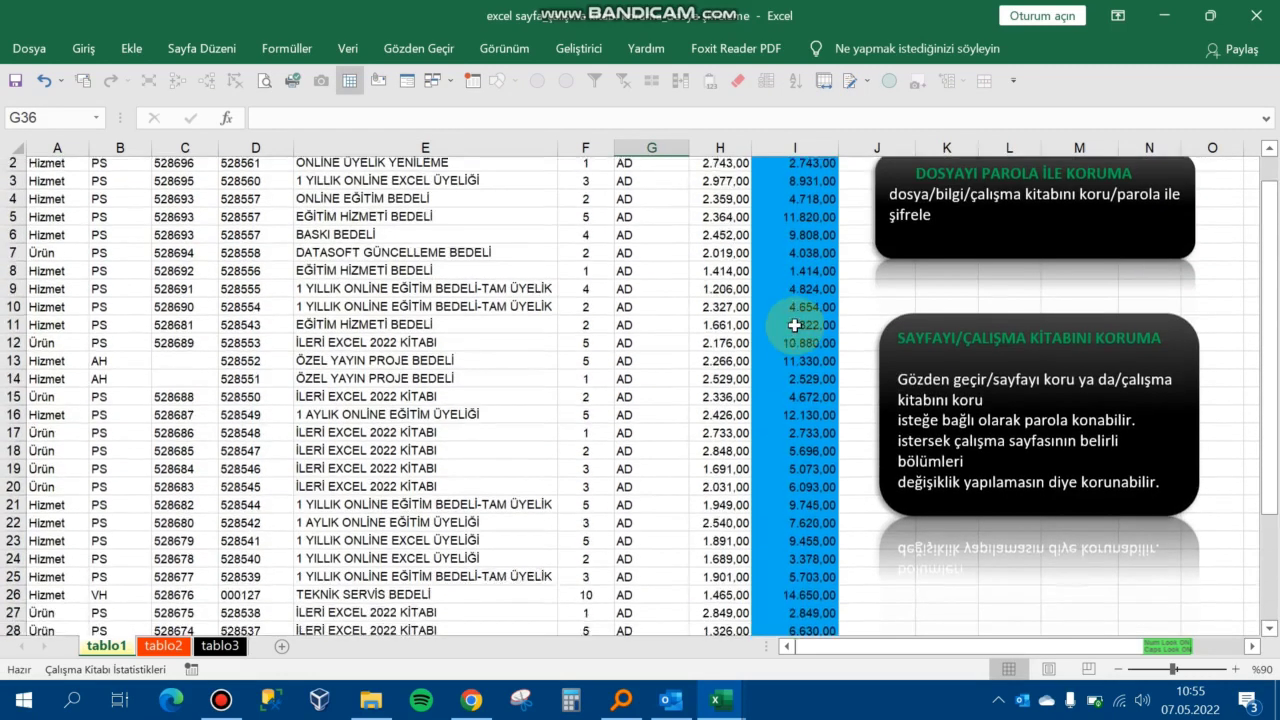
{"action": "double_click", "coordinate": [795, 330]}
{"action": "left_click", "coordinate": [645, 407]}
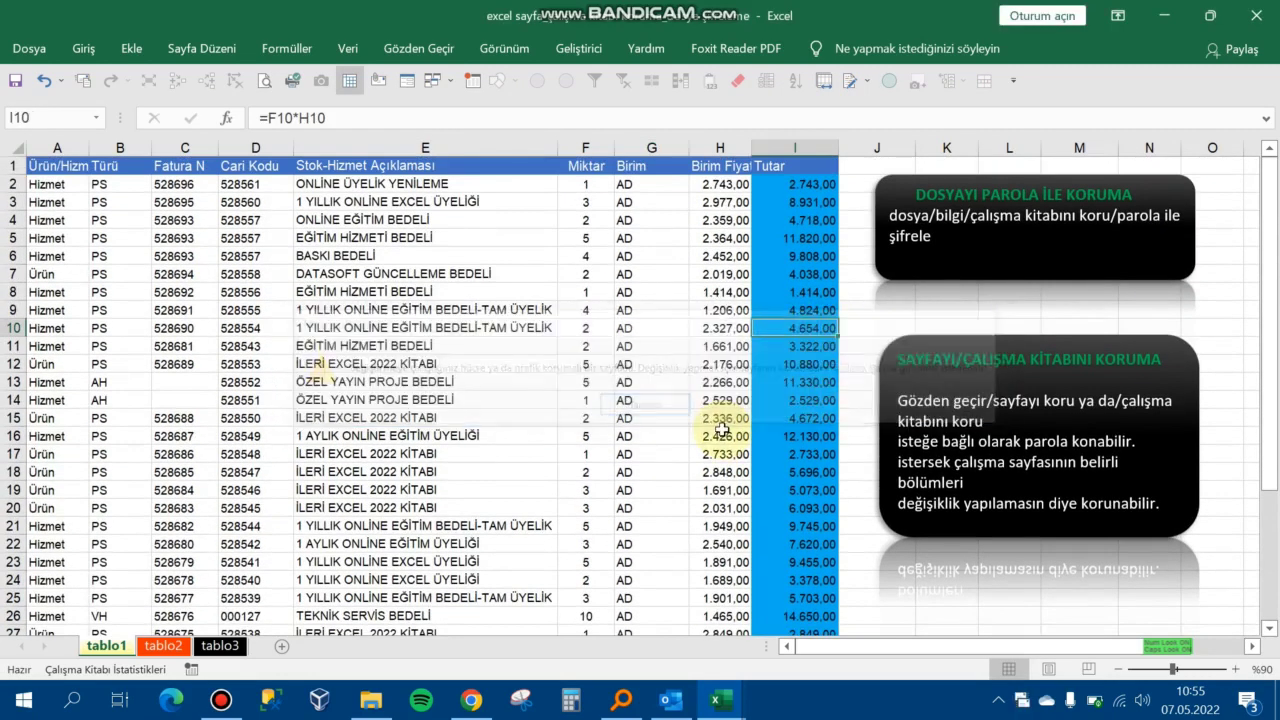
{"action": "scroll", "coordinate": [753, 415], "scroll_direction": "down", "scroll_amount": 5}
{"action": "left_click", "coordinate": [325, 508]}
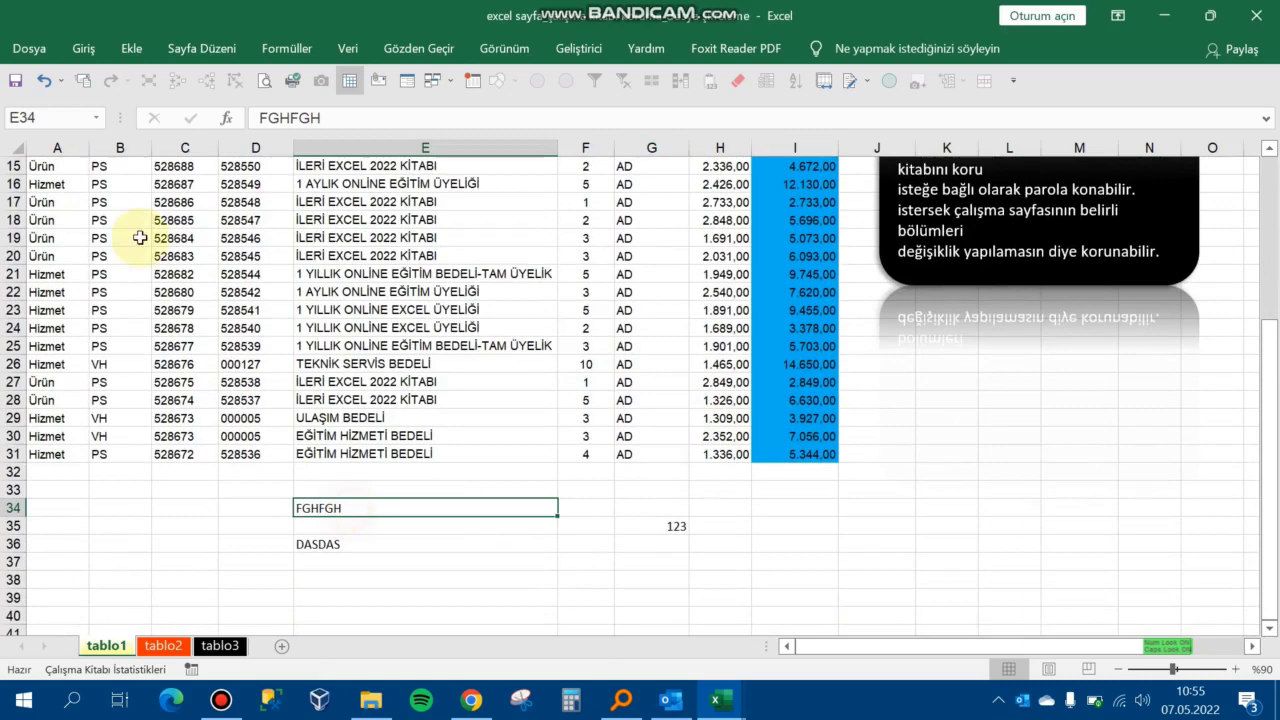
{"action": "left_click", "coordinate": [83, 48]}
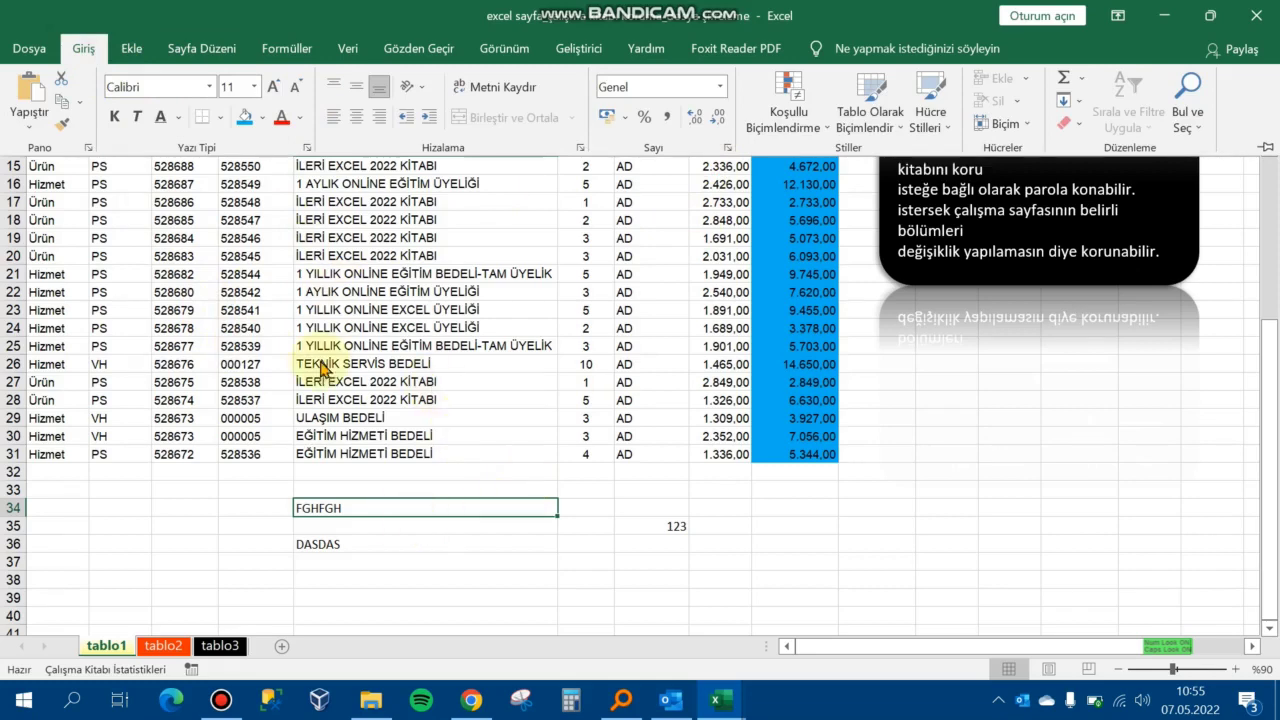
Give the FGHFGH cell E34 a yellow (Sarı) fill and bold text.
{"action": "left_click", "coordinate": [259, 119]}
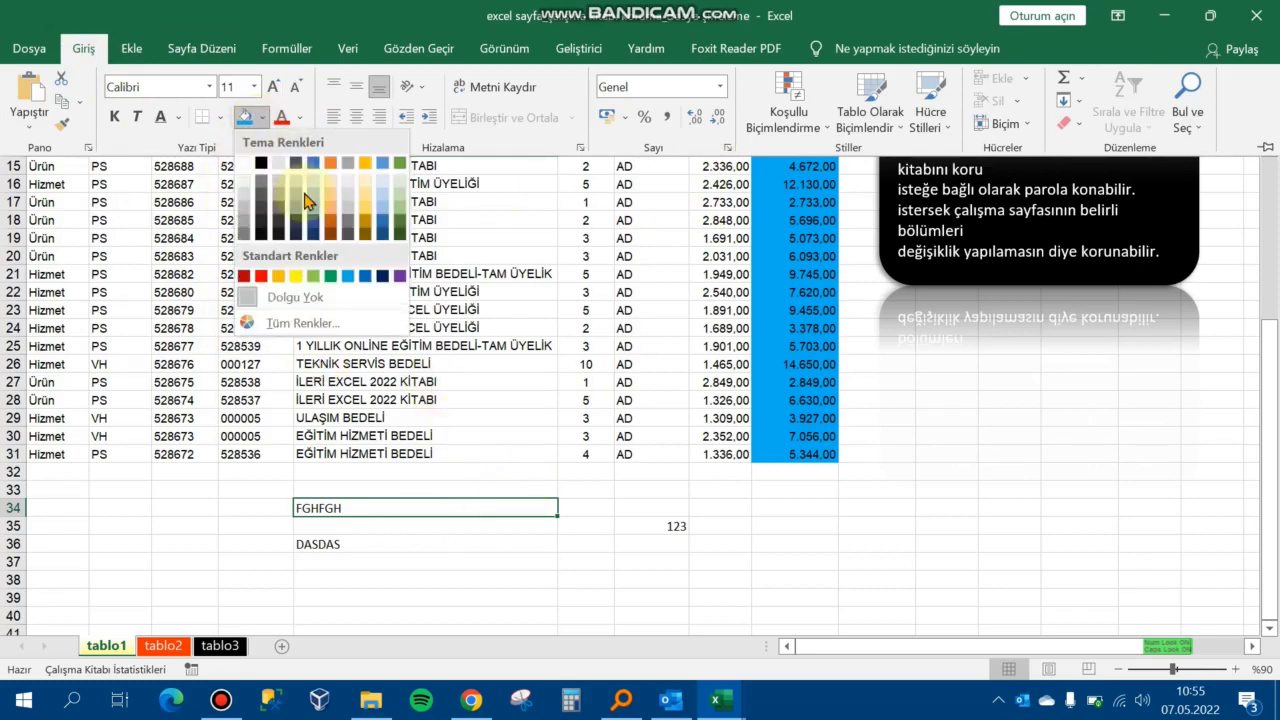
{"action": "left_click", "coordinate": [299, 273]}
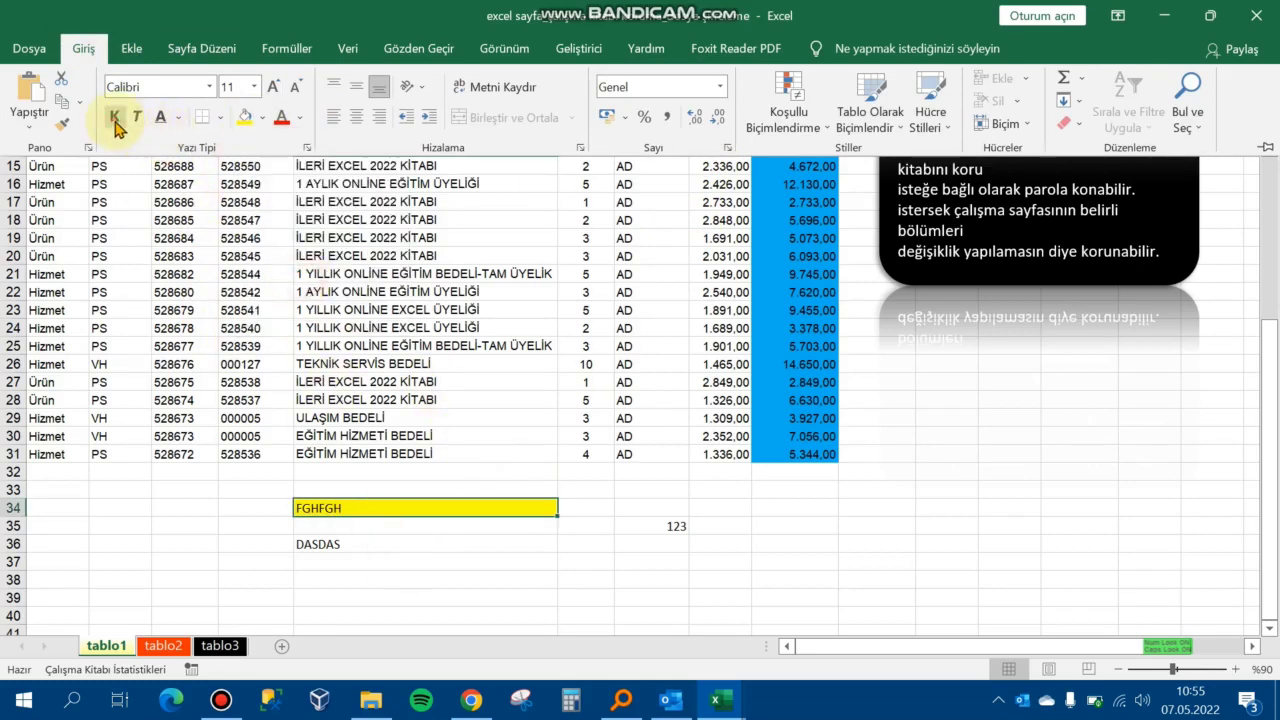
{"action": "key", "text": "ctrl+F1"}
{"action": "left_click", "coordinate": [426, 550]}
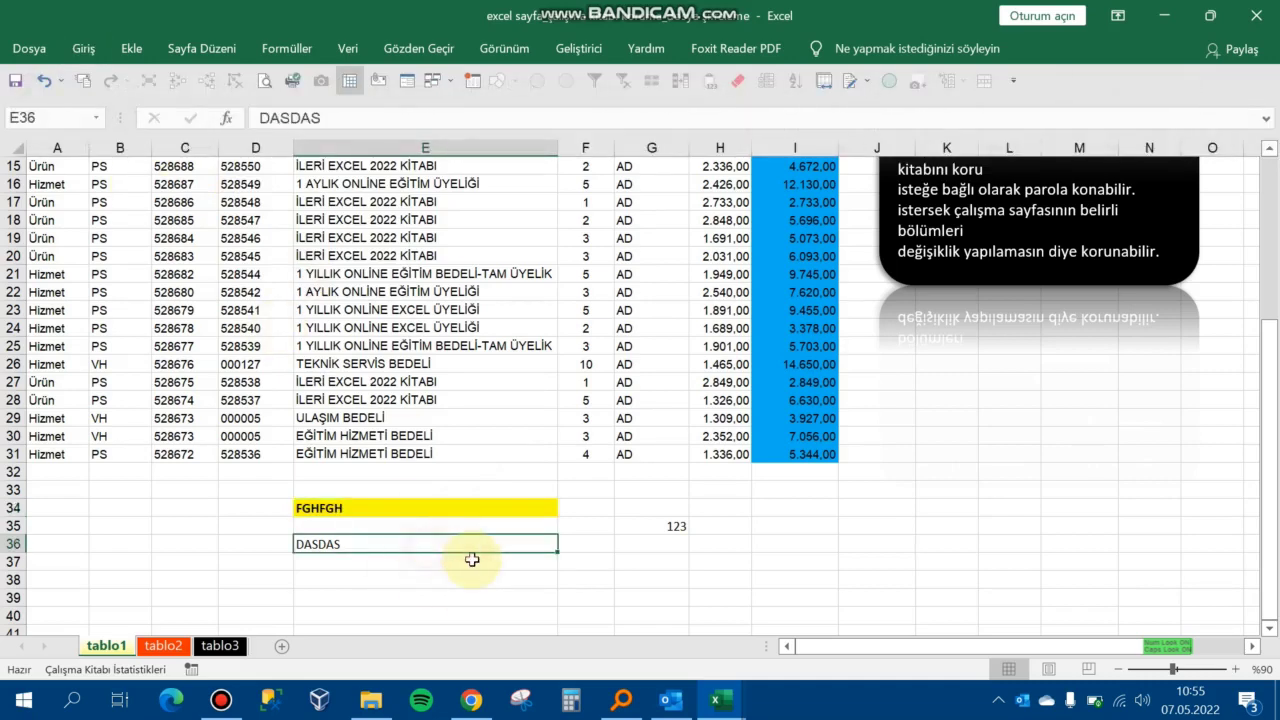
Remove the current sheet protection from tablo1.
{"action": "left_click", "coordinate": [436, 50]}
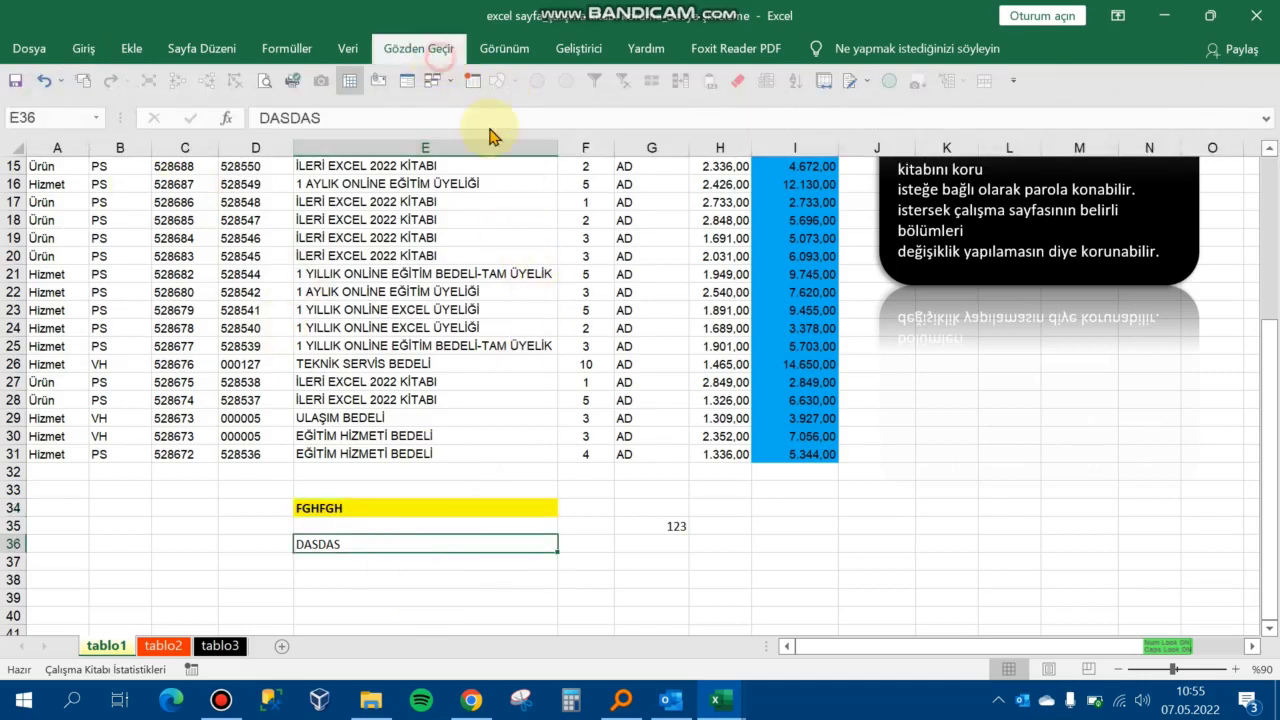
{"action": "left_click", "coordinate": [808, 110]}
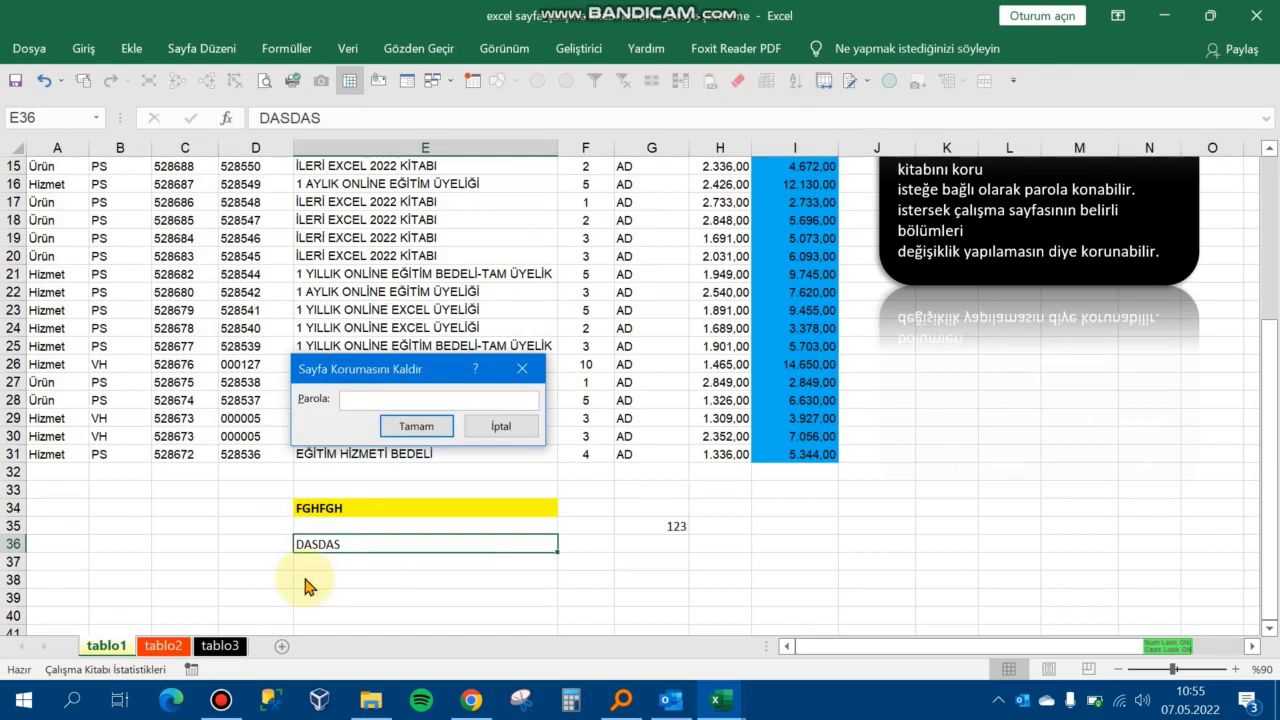
{"action": "key", "text": "Return"}
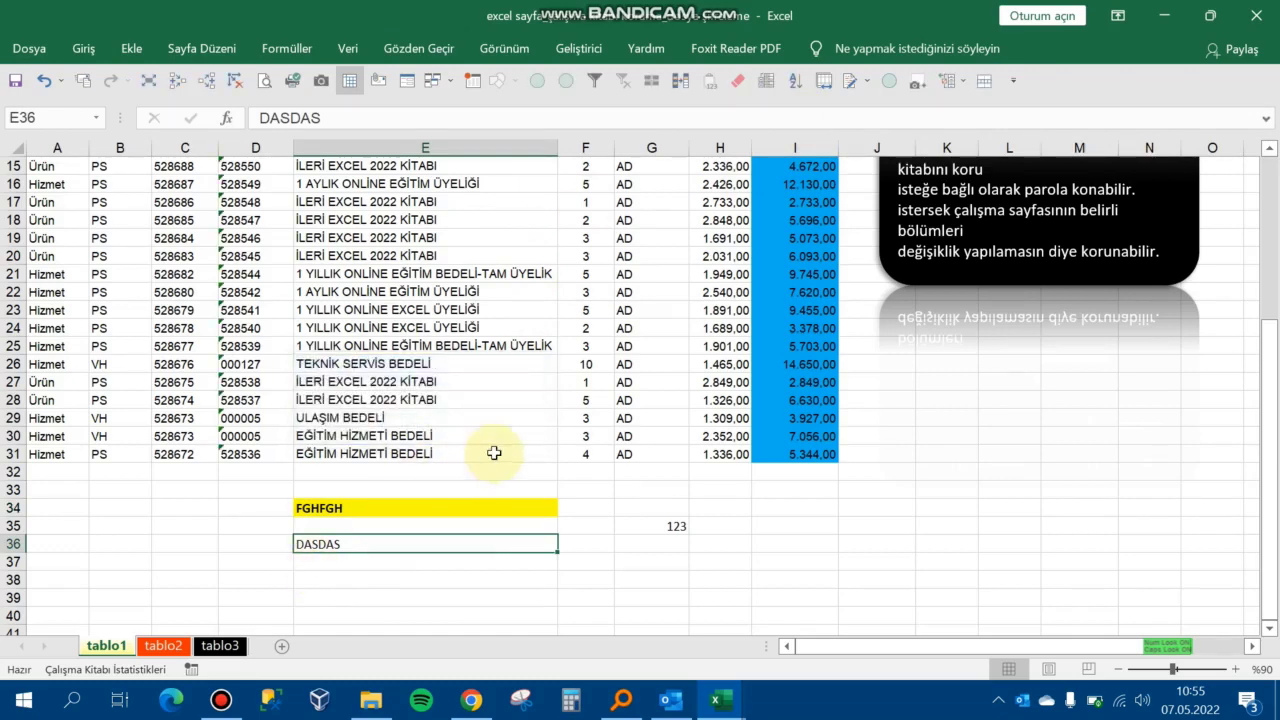
Protect tablo1 again with Hücreleri biçimlendir kept on, setting and confirming a password.
{"action": "left_click", "coordinate": [418, 48]}
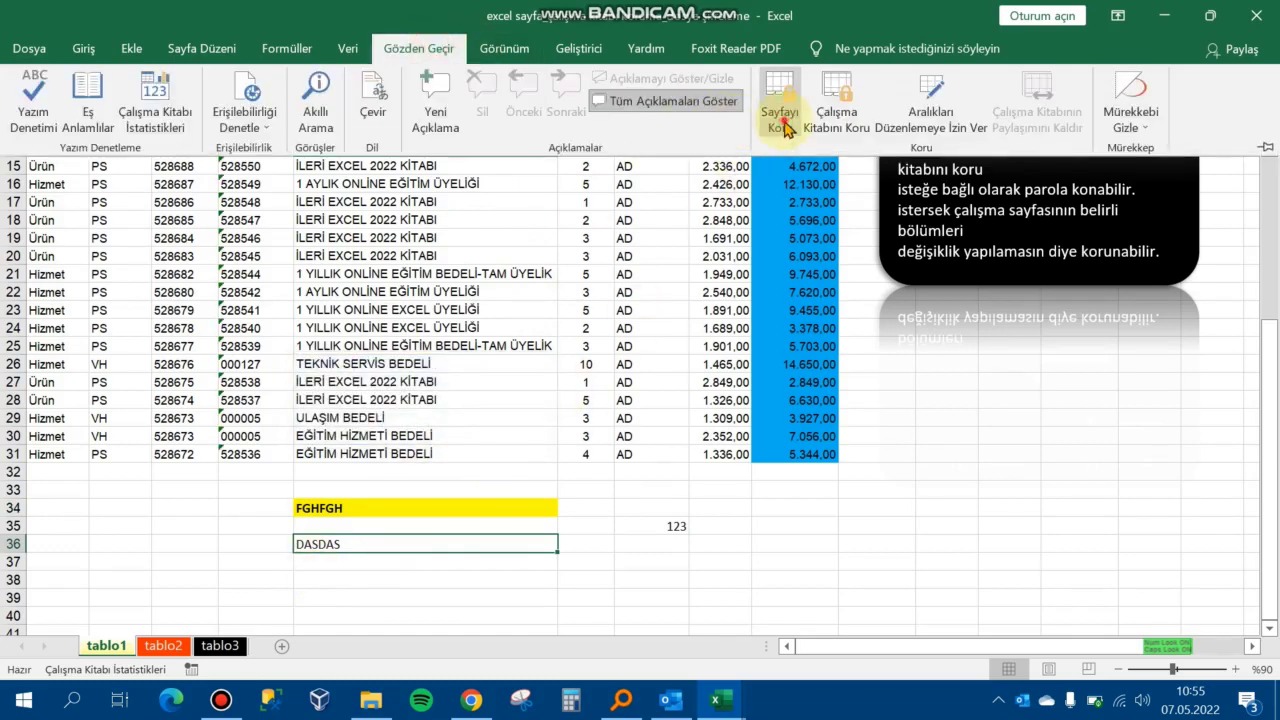
{"action": "left_click", "coordinate": [785, 110]}
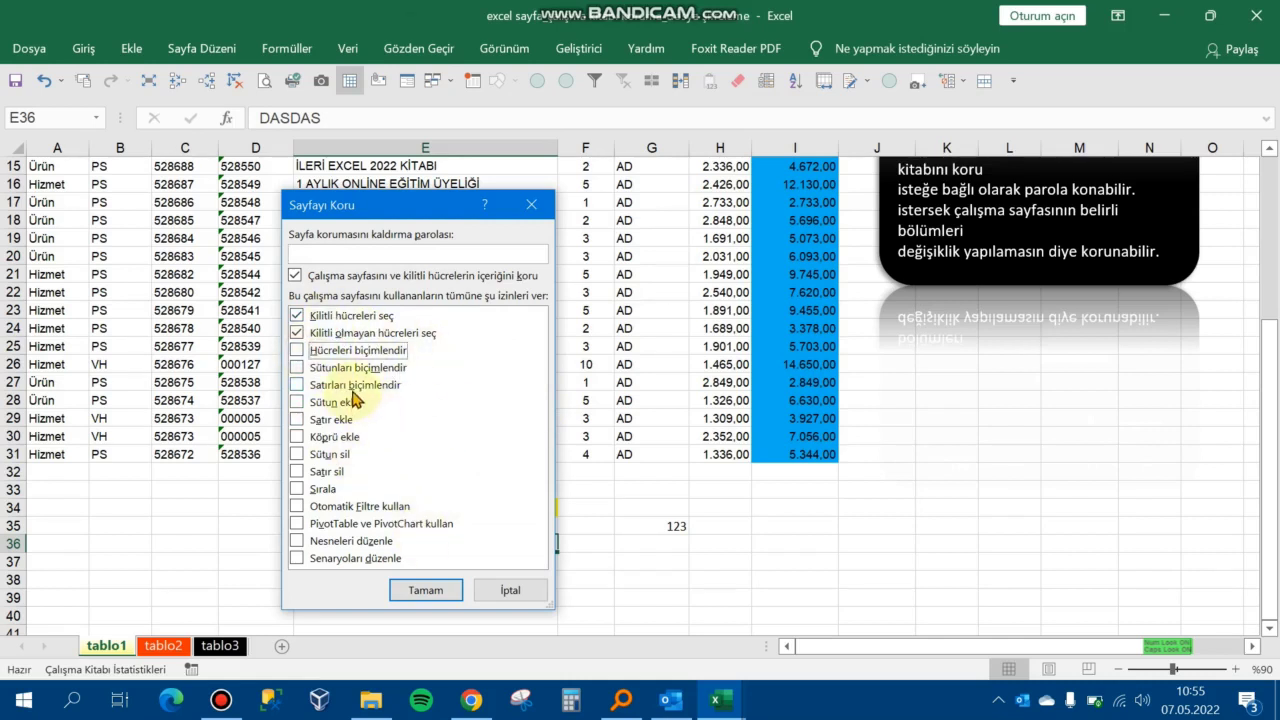
{"action": "left_click", "coordinate": [712, 10]}
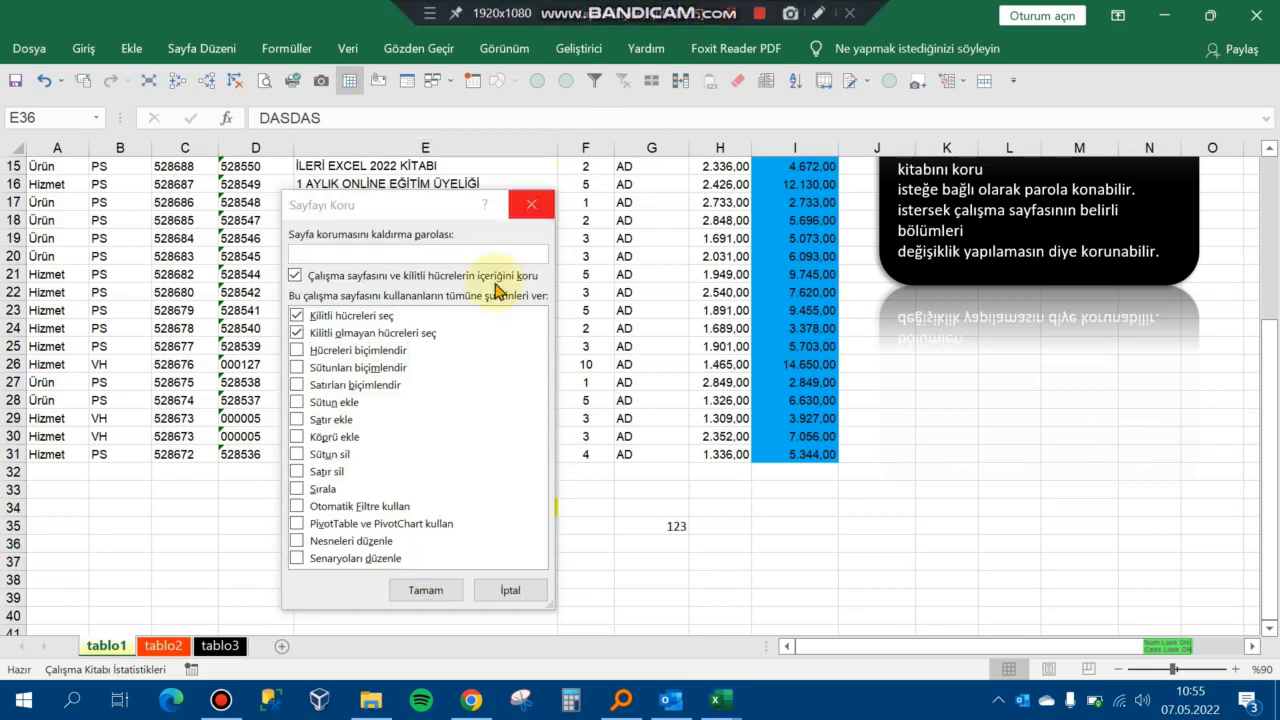
{"action": "left_click", "coordinate": [385, 403]}
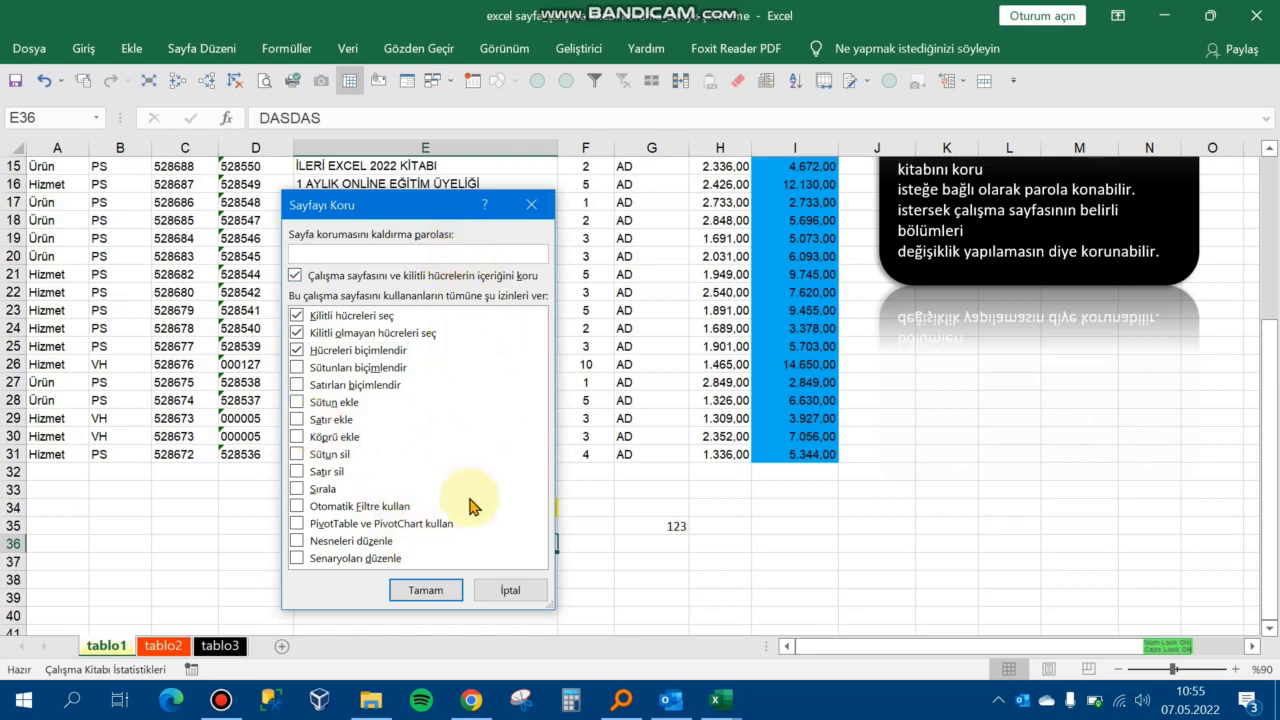
{"action": "key", "text": "Return"}
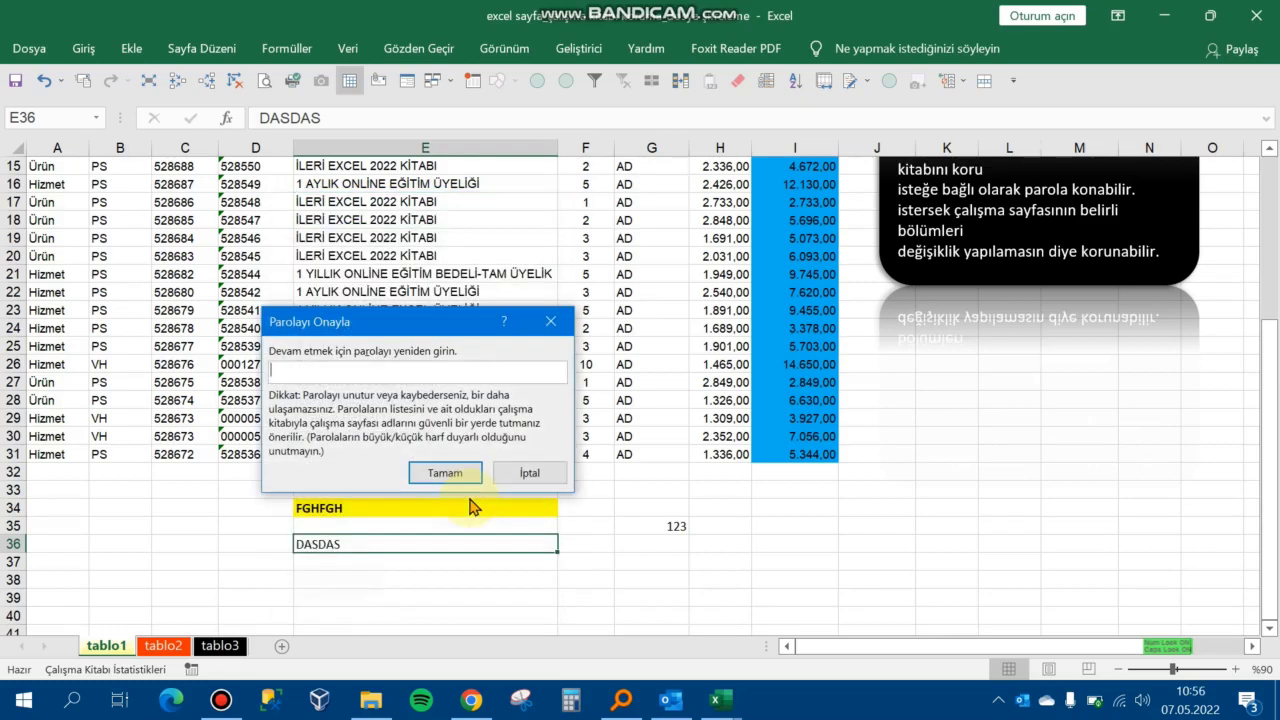
{"action": "left_click", "coordinate": [460, 477]}
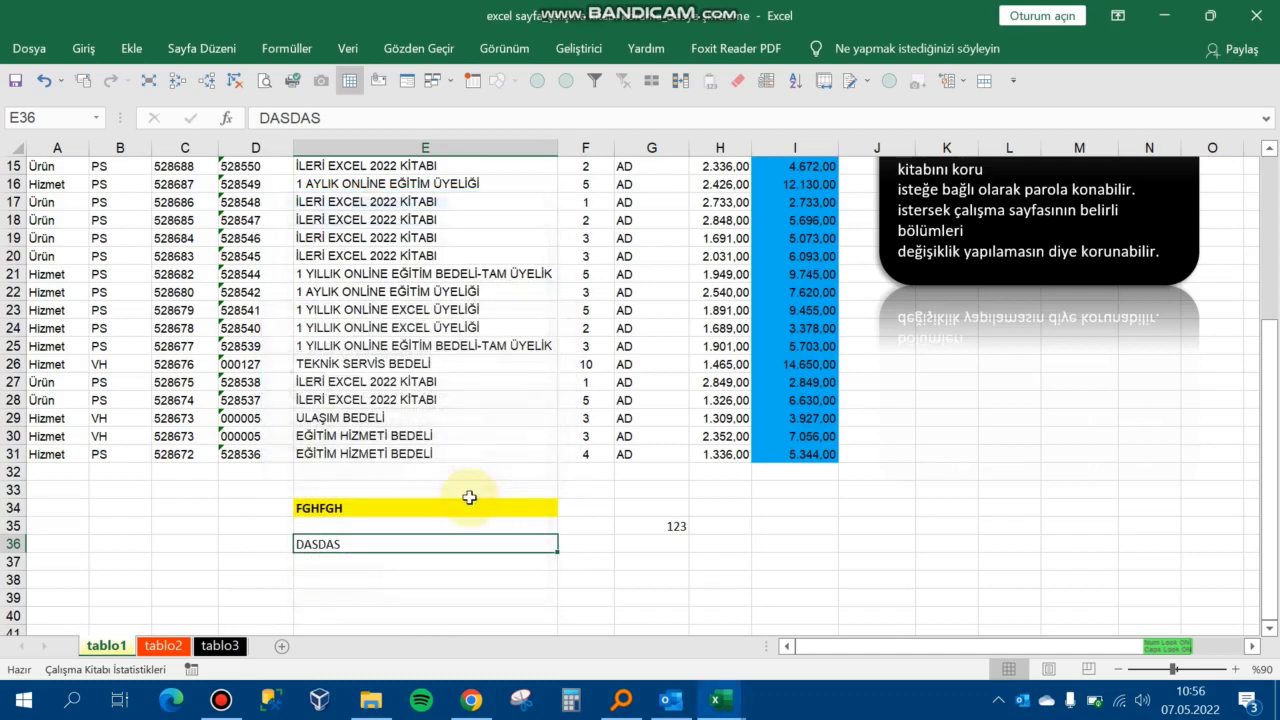
Enter FSFDS in cell E40 and give it a yellow fill.
{"action": "left_click", "coordinate": [386, 548]}
{"action": "left_click", "coordinate": [412, 609]}
{"action": "type", "text": "FSFDS"}
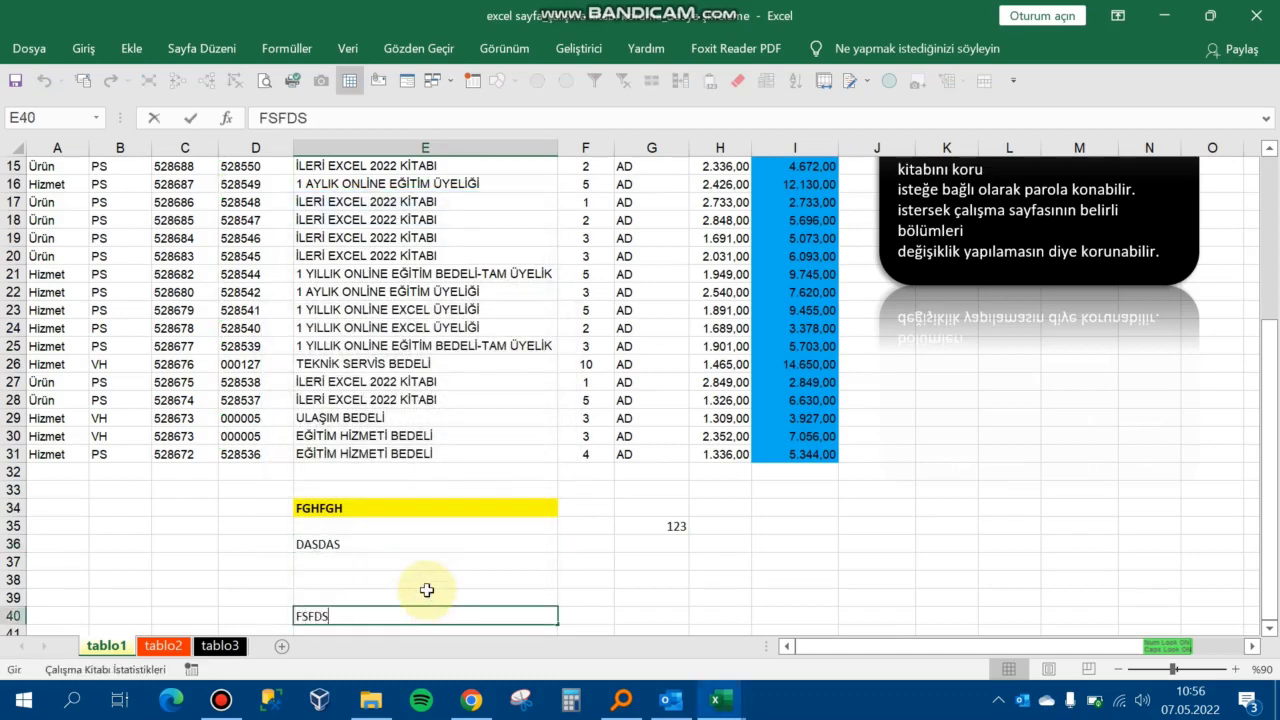
{"action": "left_click", "coordinate": [426, 582]}
{"action": "left_click", "coordinate": [424, 614]}
{"action": "left_click", "coordinate": [95, 62]}
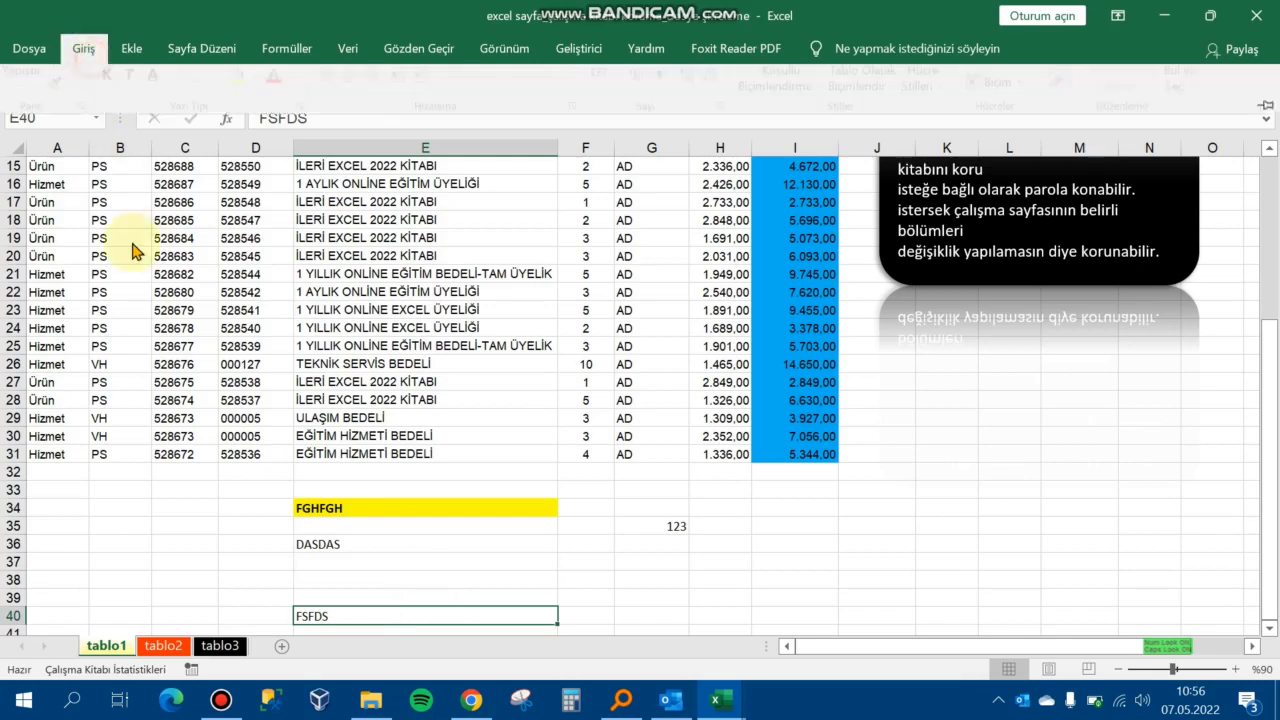
{"action": "left_click", "coordinate": [245, 117]}
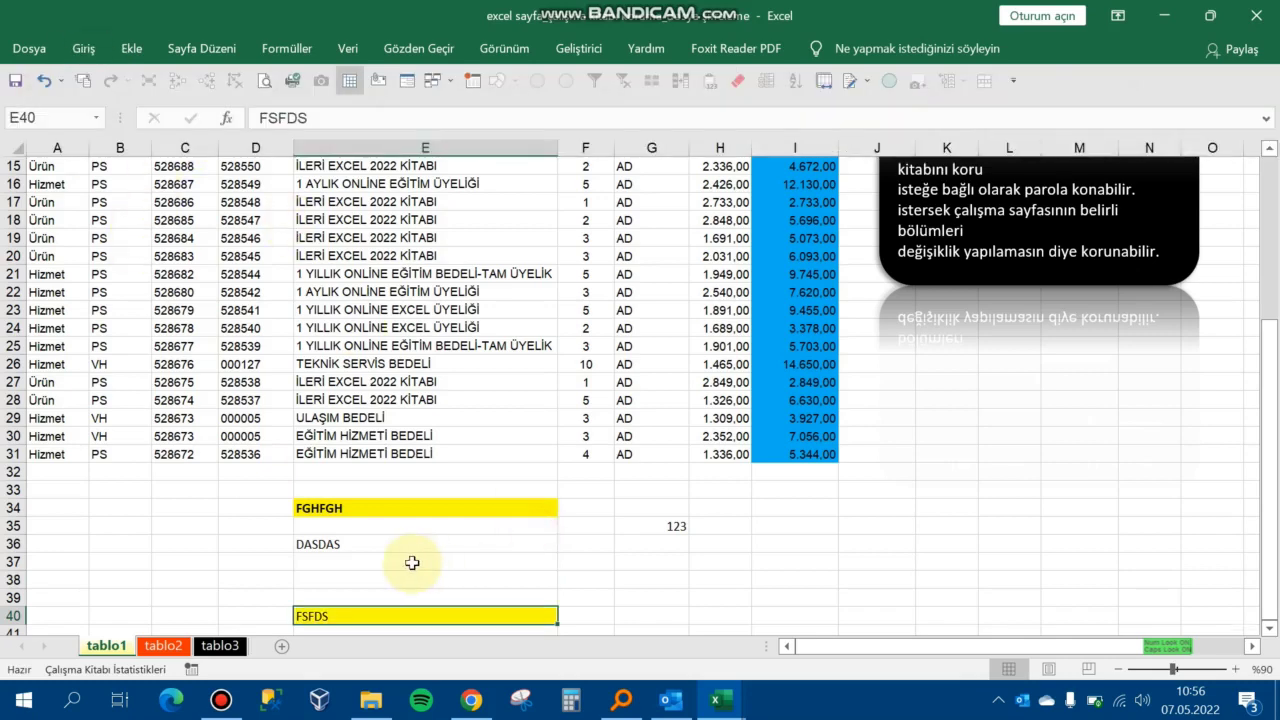
Check that Ekle is unavailable for row 42 and column C on the protected sheet.
{"action": "scroll", "coordinate": [260, 470], "scroll_direction": "down", "scroll_amount": 5}
{"action": "left_click", "coordinate": [20, 400]}
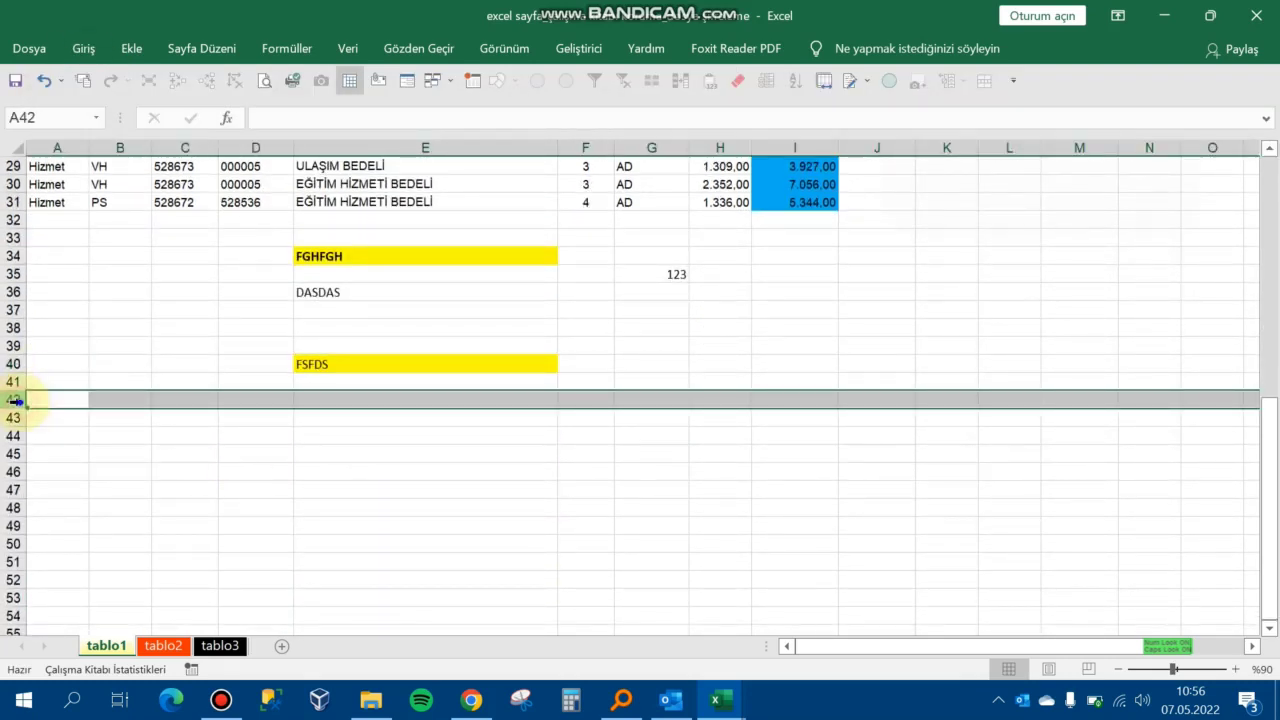
{"action": "right_click", "coordinate": [20, 400]}
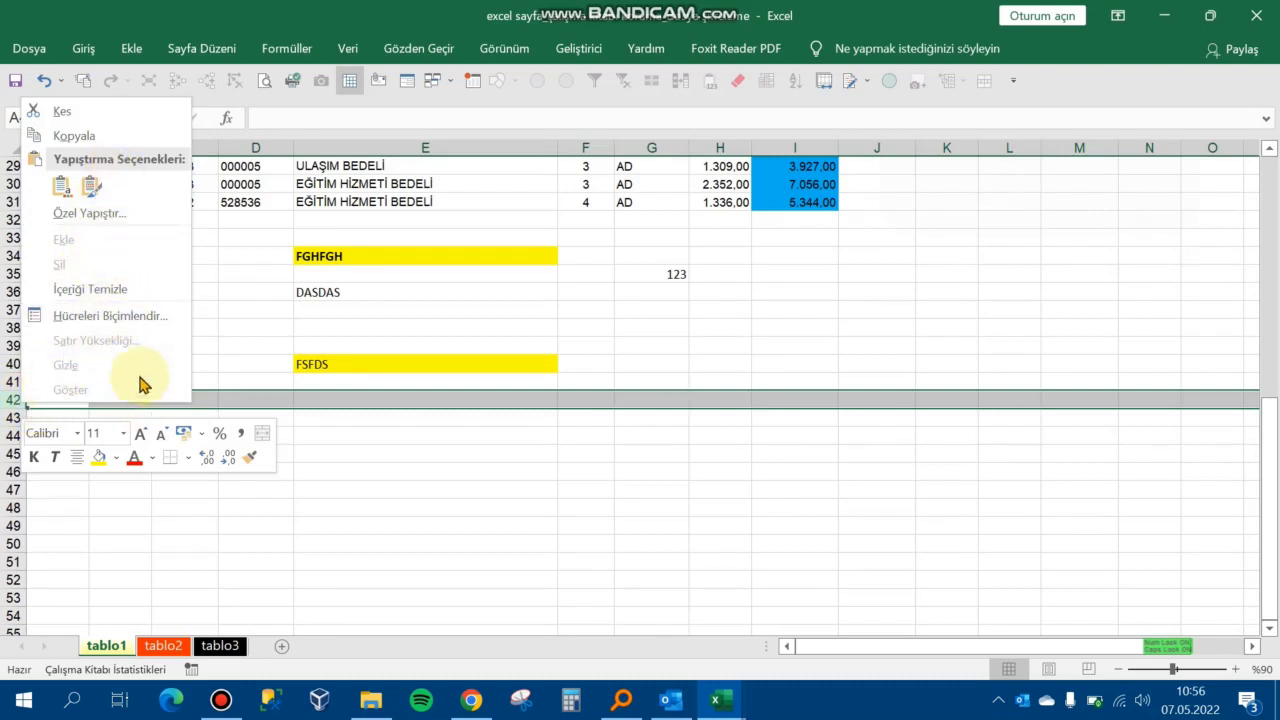
{"action": "key", "text": "Escape"}
{"action": "left_click", "coordinate": [188, 148]}
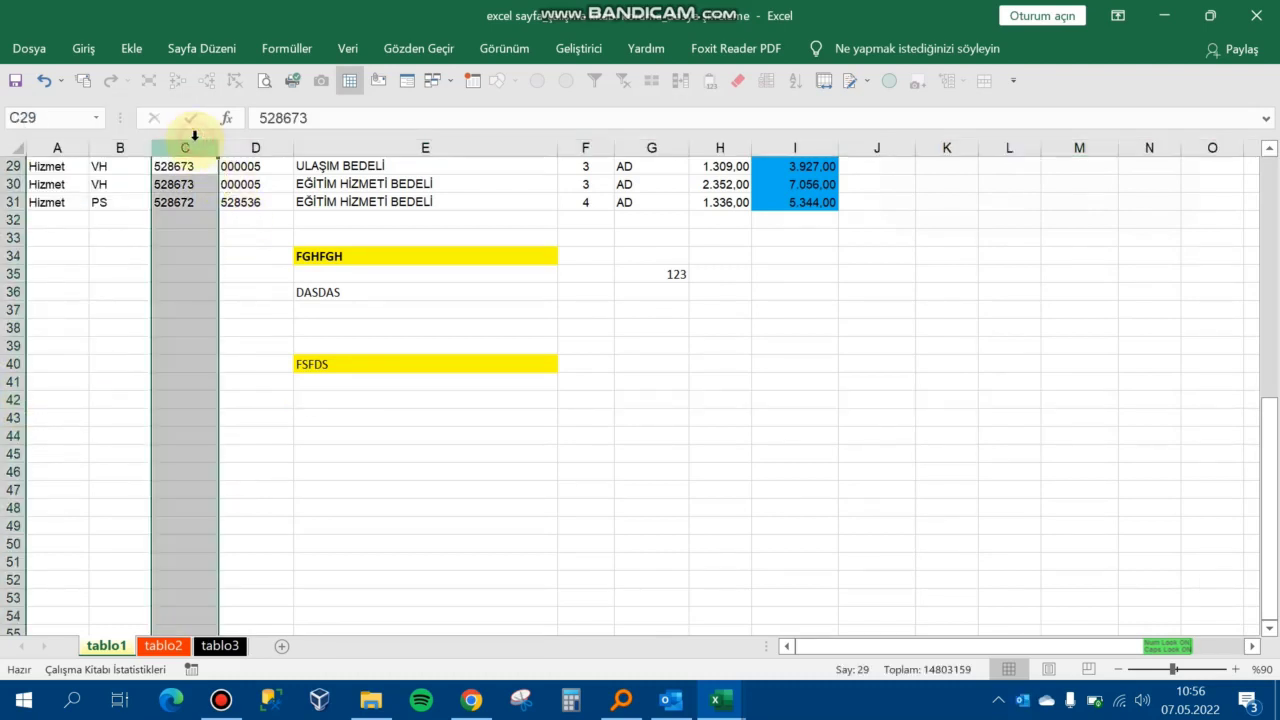
{"action": "right_click", "coordinate": [197, 148]}
{"action": "key", "text": "Escape"}
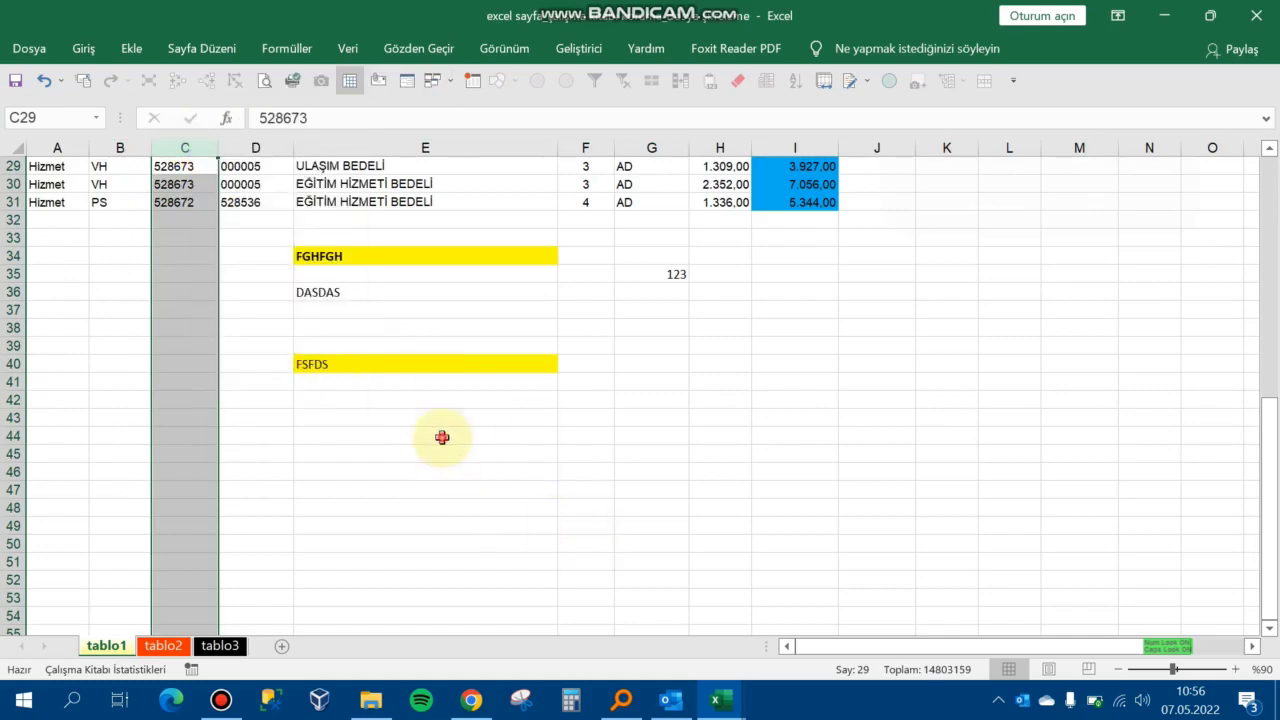
{"action": "left_click", "coordinate": [443, 437]}
{"action": "scroll", "coordinate": [462, 340], "scroll_direction": "up", "scroll_amount": 5}
{"action": "left_click", "coordinate": [418, 48]}
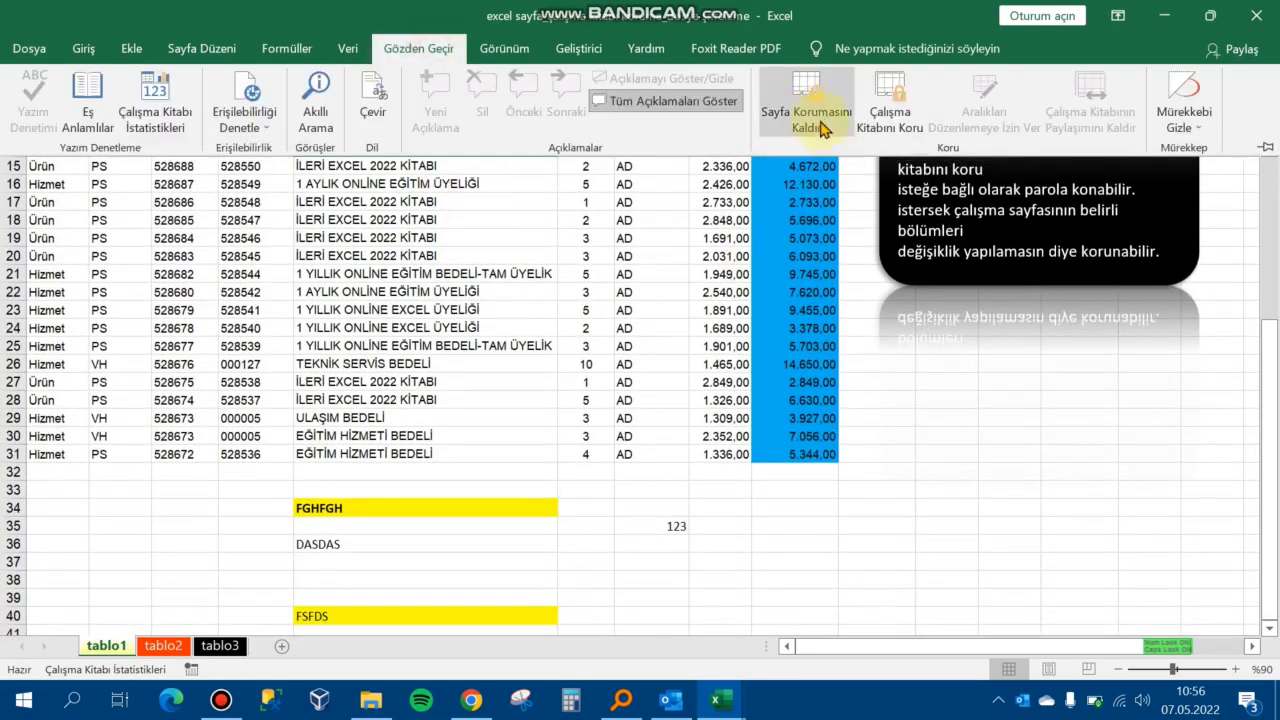
Unprotect tablo1 by entering the sheet password.
{"action": "left_click", "coordinate": [810, 108]}
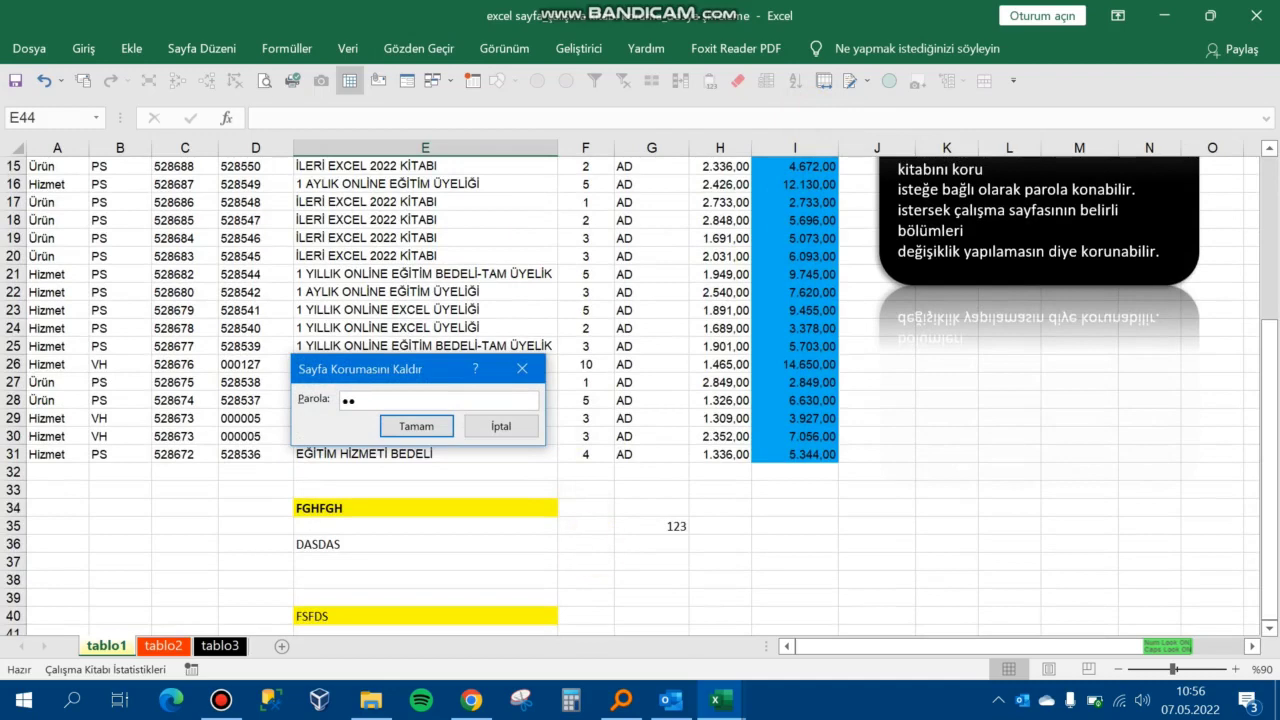
{"action": "key", "text": "Return"}
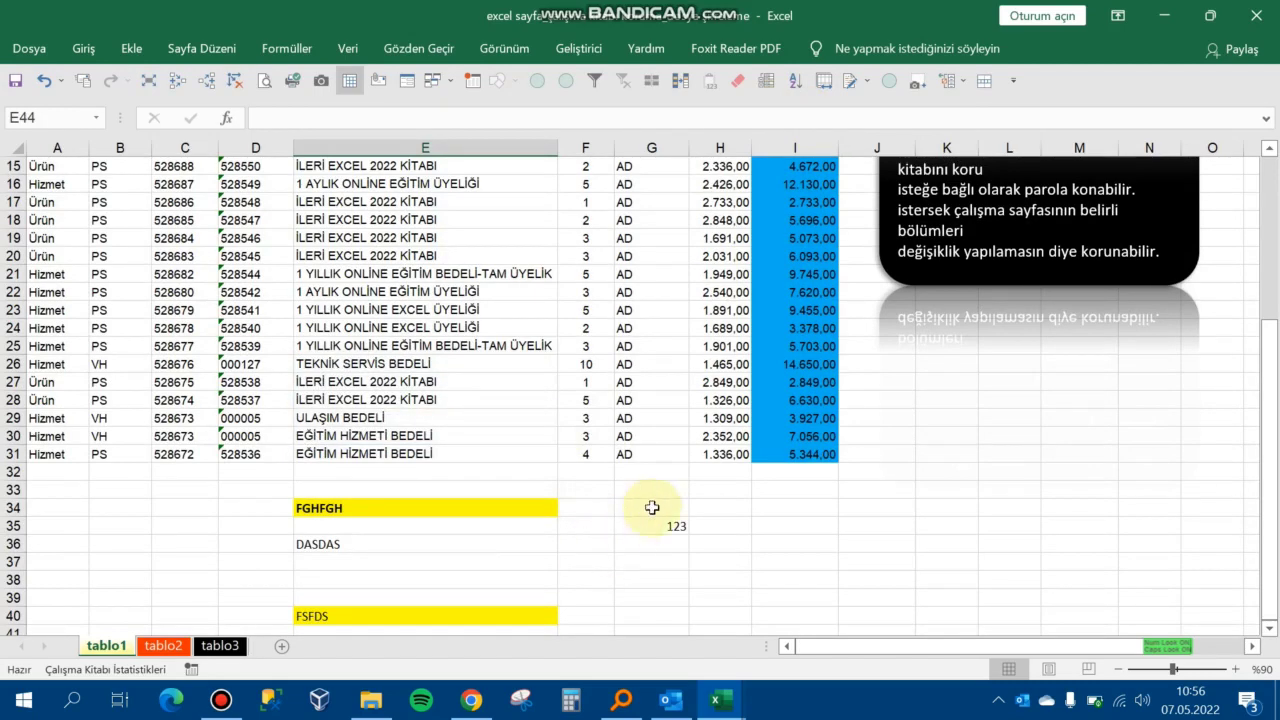
{"action": "scroll", "coordinate": [651, 506], "scroll_direction": "up", "scroll_amount": 5}
Protect tablo1 again allowing Sütun ekle and Satır ekle, confirming the password.
{"action": "left_click", "coordinate": [418, 48]}
{"action": "left_click", "coordinate": [780, 105]}
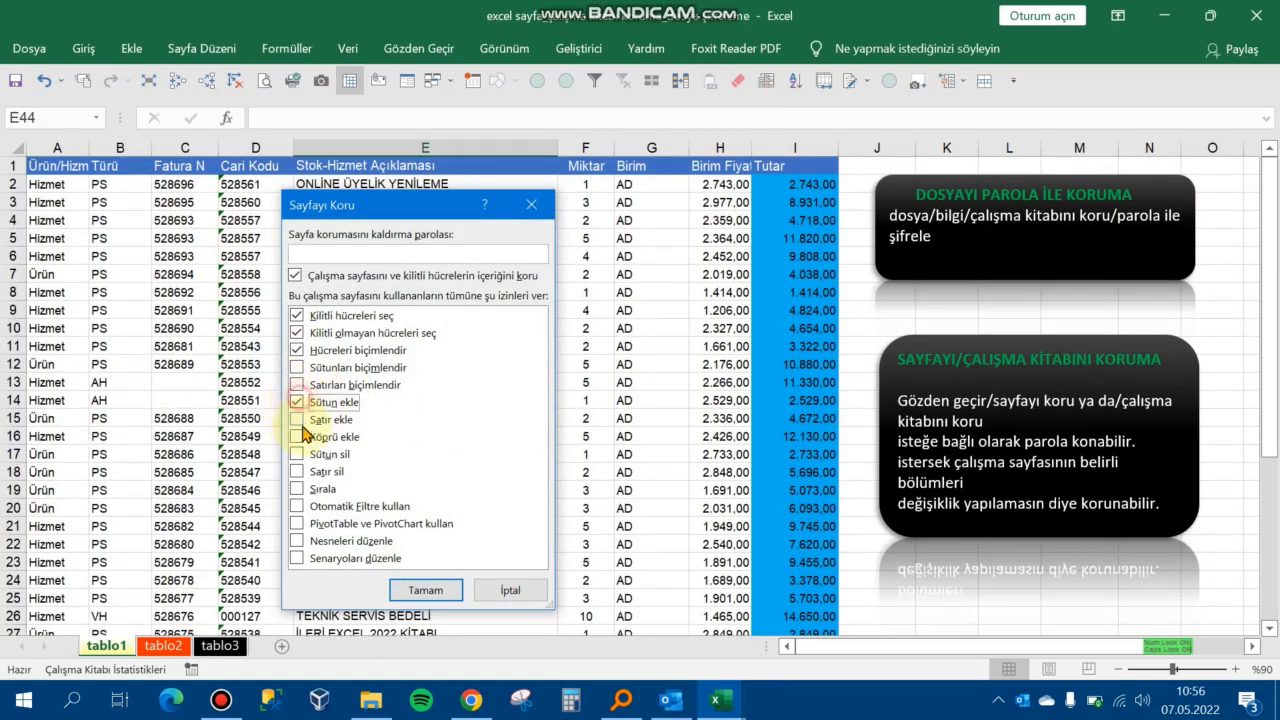
{"action": "left_click", "coordinate": [297, 419]}
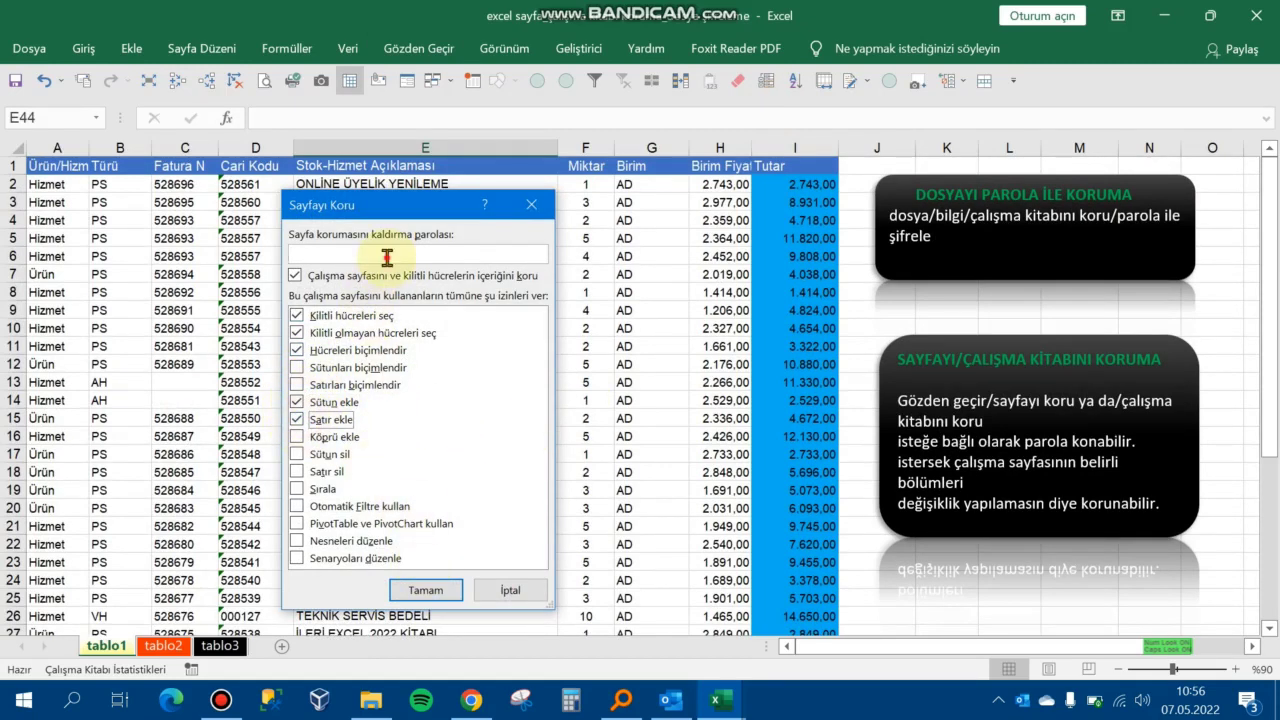
{"action": "left_click", "coordinate": [425, 590]}
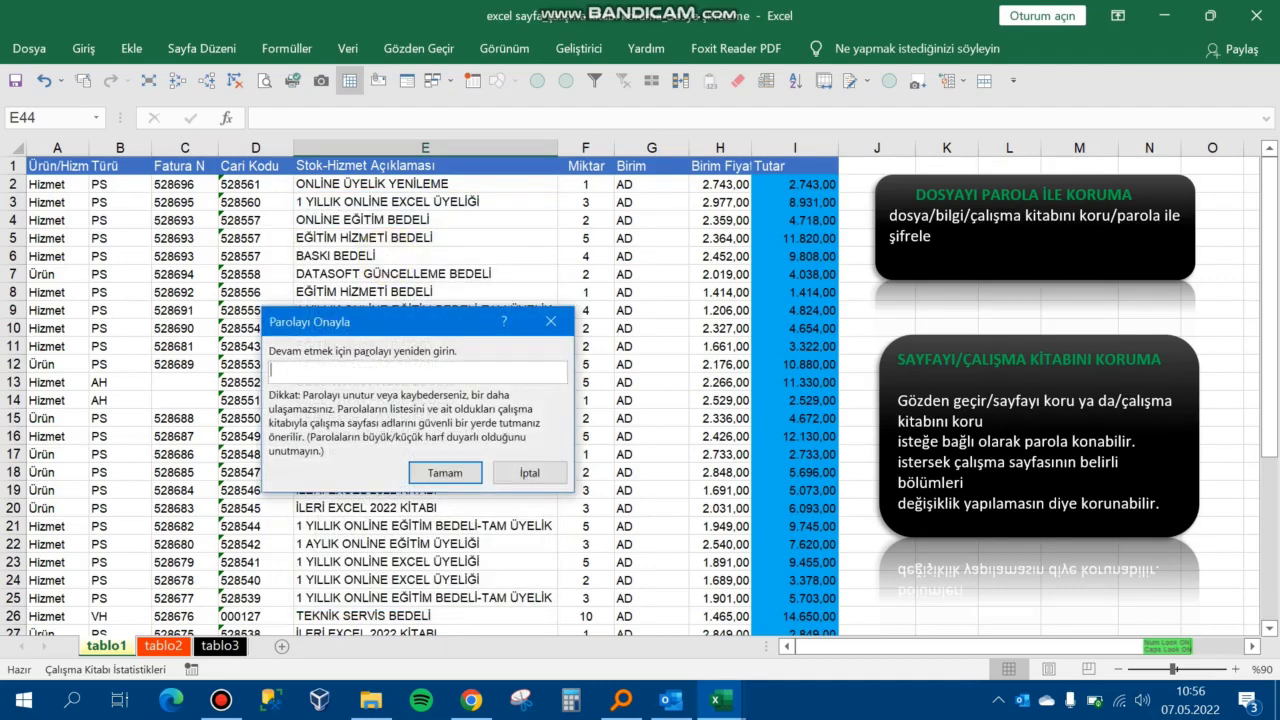
{"action": "key", "text": "Return"}
Insert two blank rows at row 43 on the protected sheet.
{"action": "scroll", "coordinate": [428, 251], "scroll_direction": "down", "scroll_amount": 4}
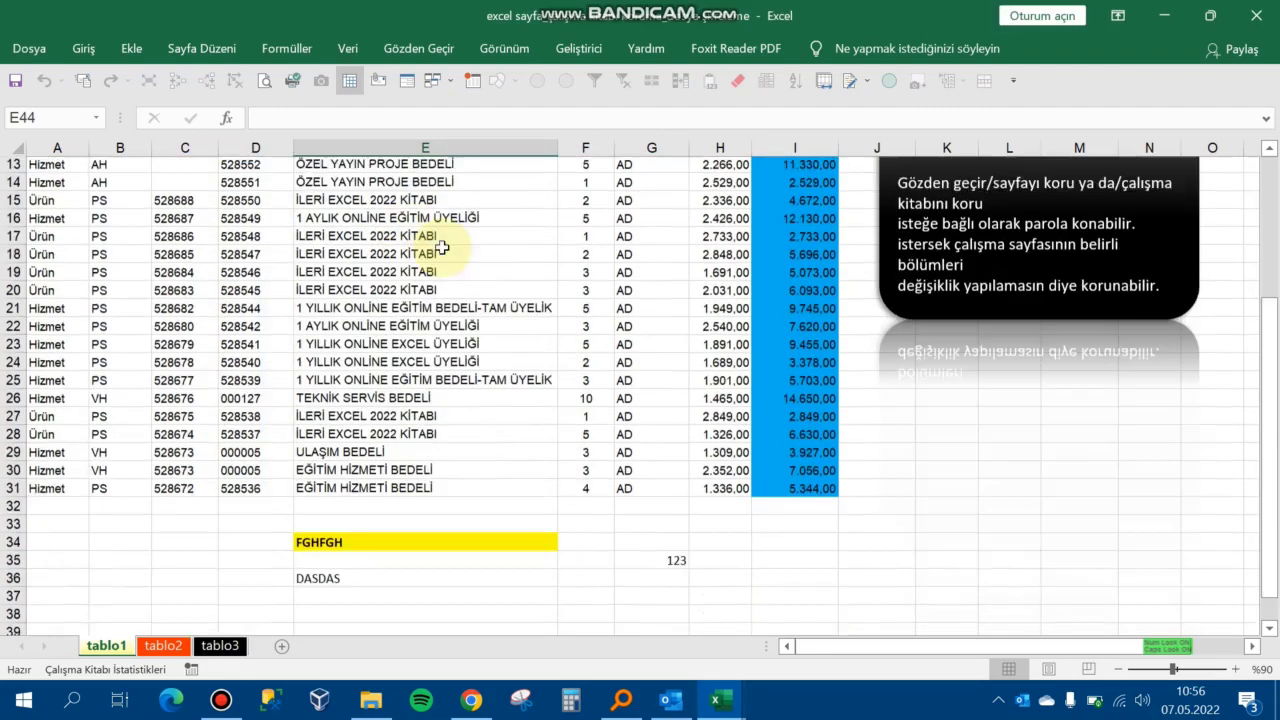
{"action": "scroll", "coordinate": [500, 343], "scroll_direction": "down", "scroll_amount": 4}
{"action": "scroll", "coordinate": [562, 357], "scroll_direction": "down", "scroll_amount": 1}
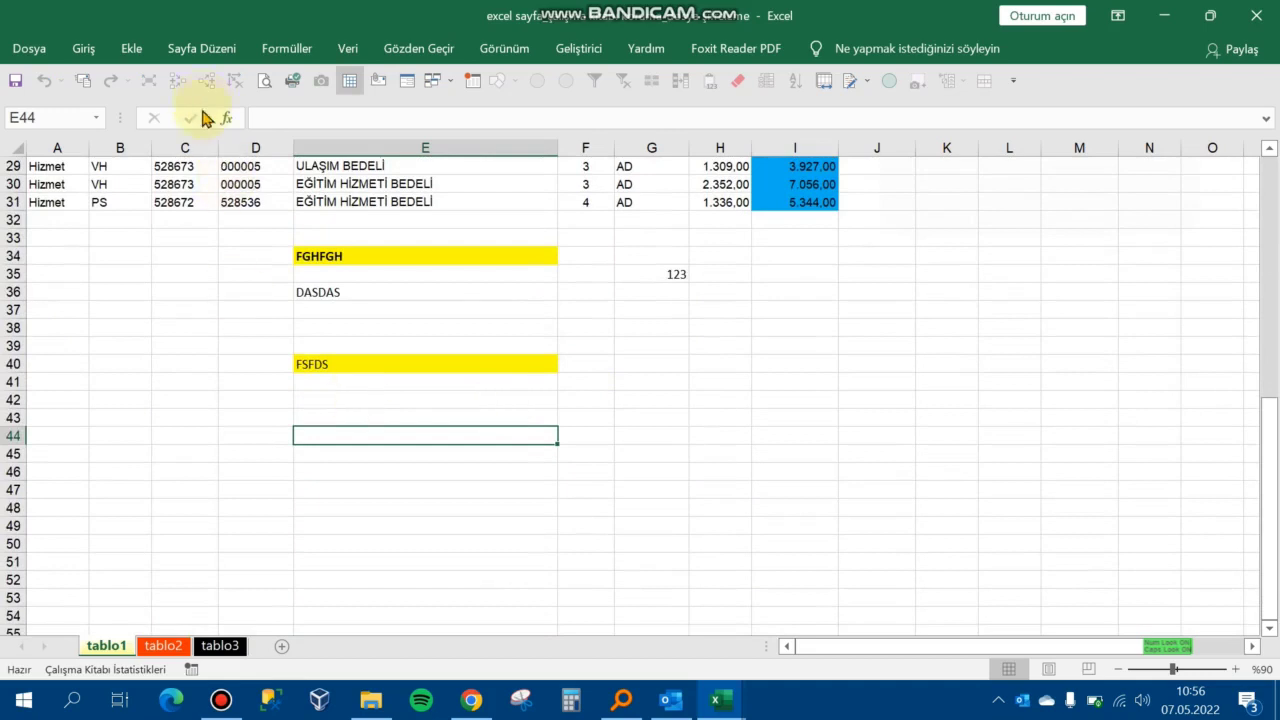
{"action": "left_click", "coordinate": [5, 418]}
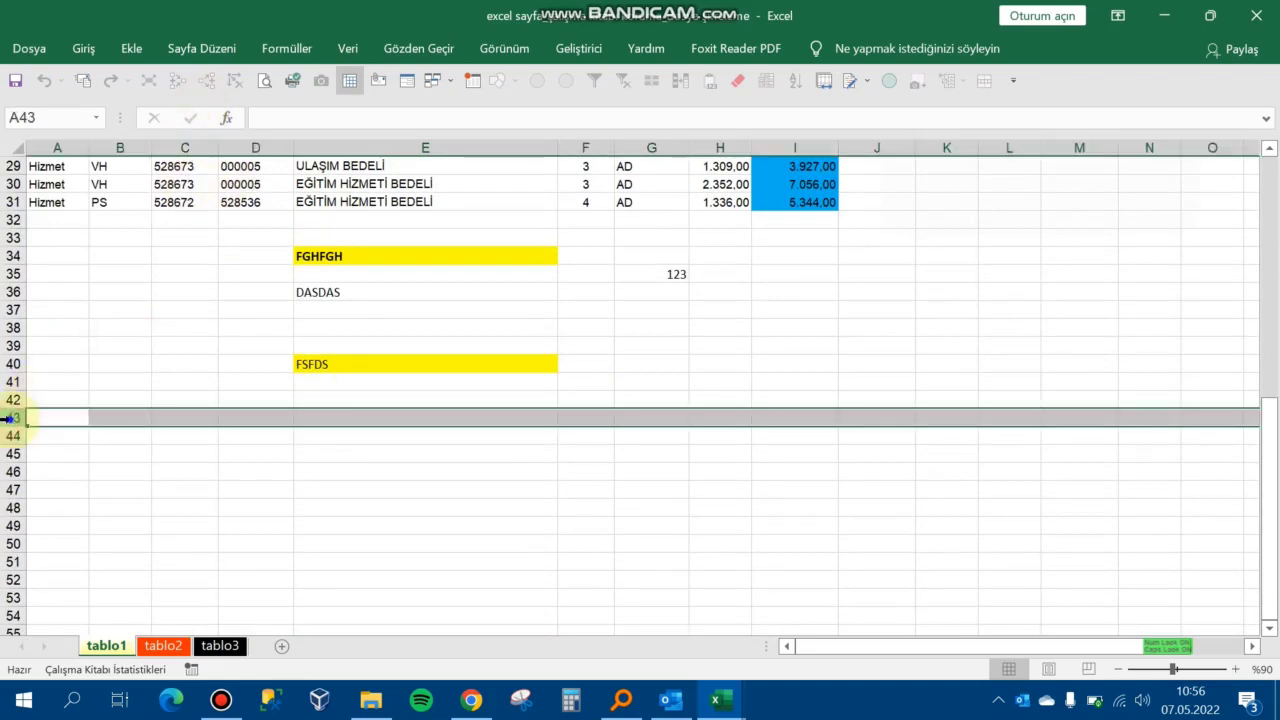
{"action": "right_click", "coordinate": [5, 418]}
{"action": "left_click", "coordinate": [69, 253]}
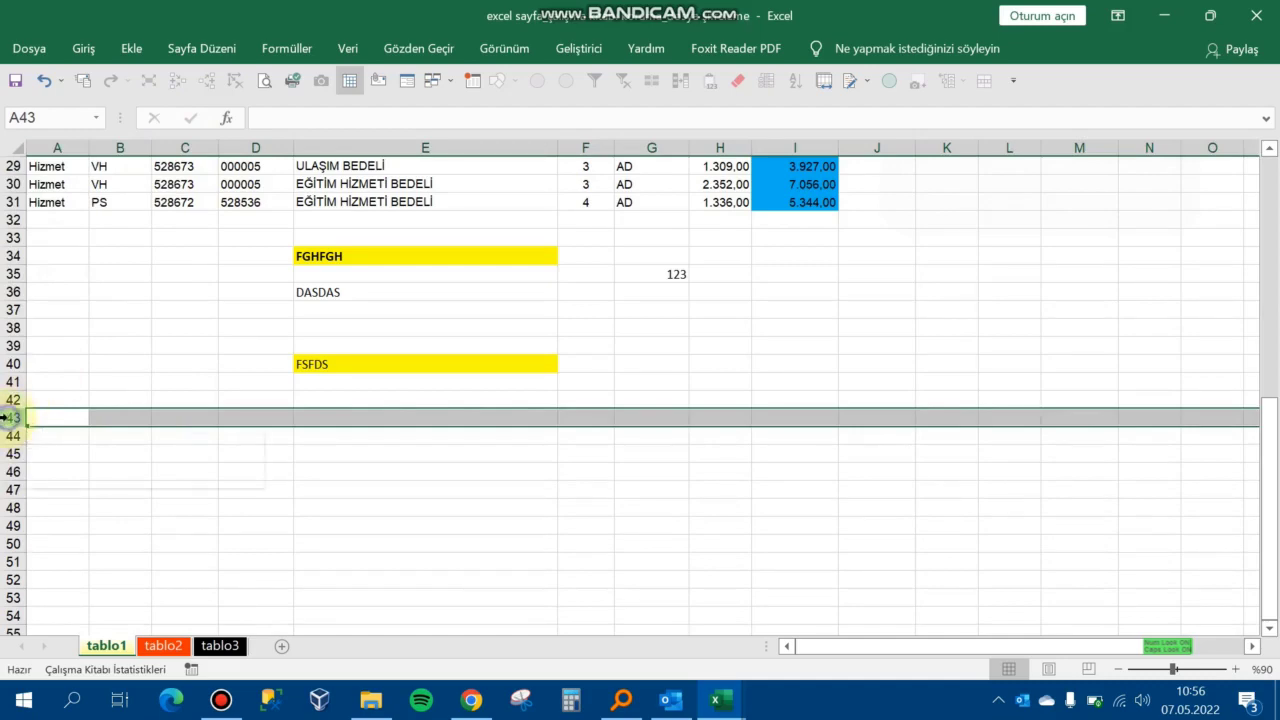
{"action": "right_click", "coordinate": [5, 418]}
{"action": "left_click", "coordinate": [109, 258]}
Insert a column at J, undo it with Ctrl+Z, and select cell F14.
{"action": "scroll", "coordinate": [700, 292], "scroll_direction": "up", "scroll_amount": 9}
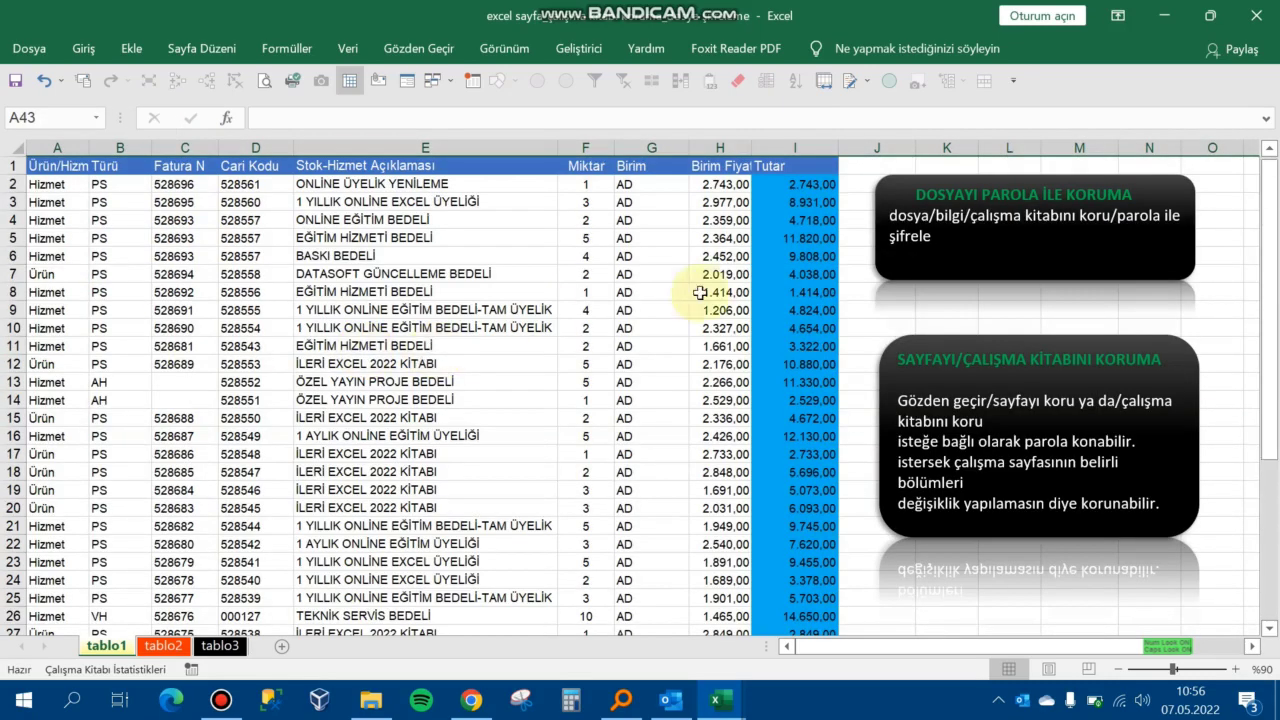
{"action": "left_click", "coordinate": [874, 148]}
{"action": "right_click", "coordinate": [876, 148]}
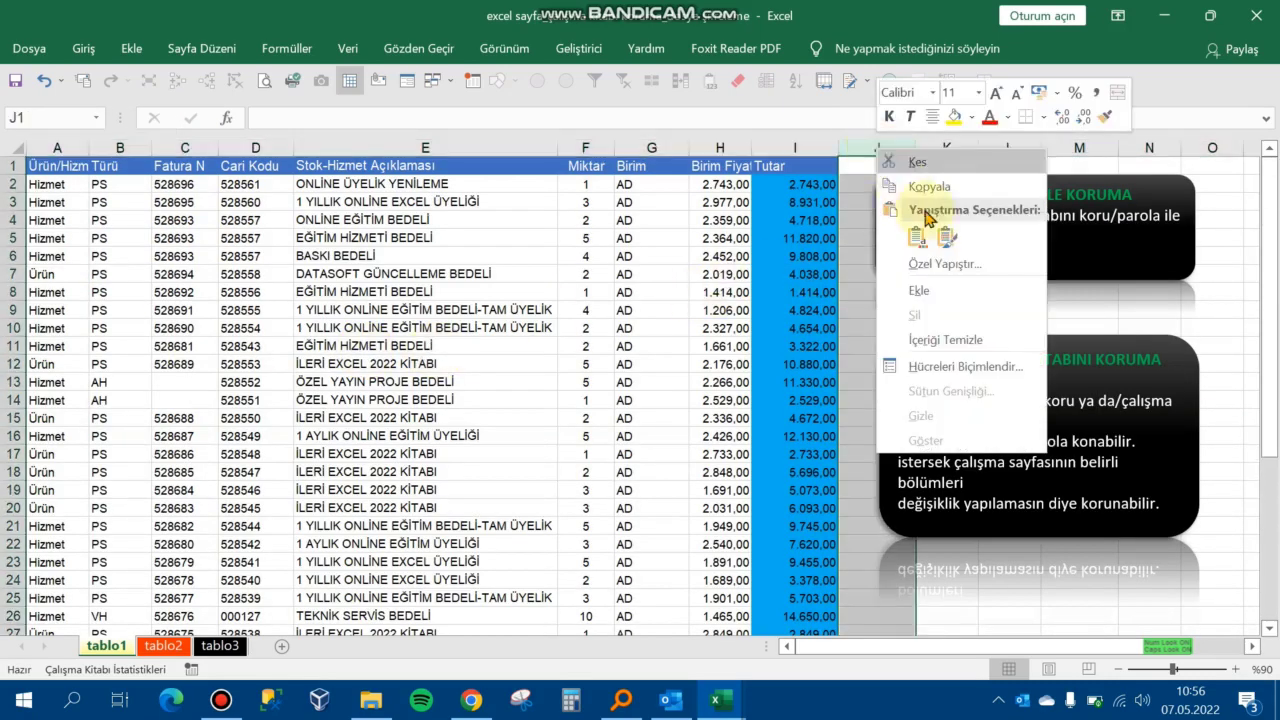
{"action": "left_click", "coordinate": [912, 290]}
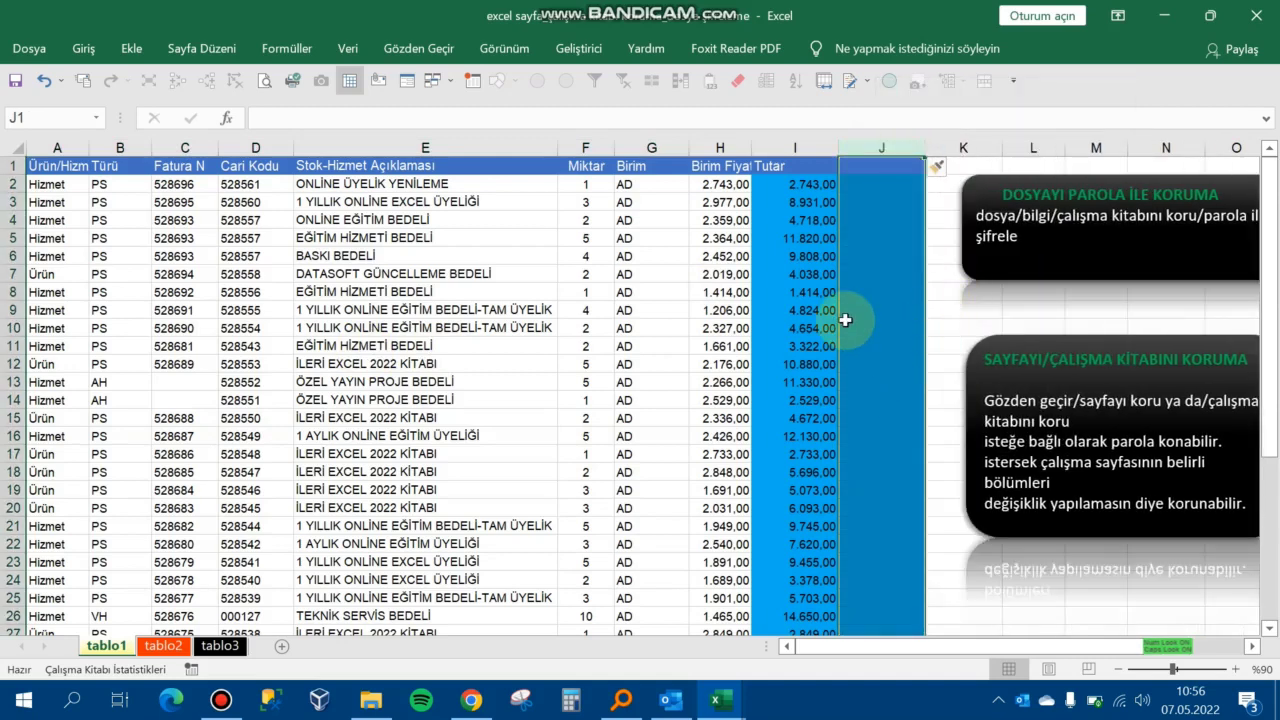
{"action": "key", "text": "ctrl+z"}
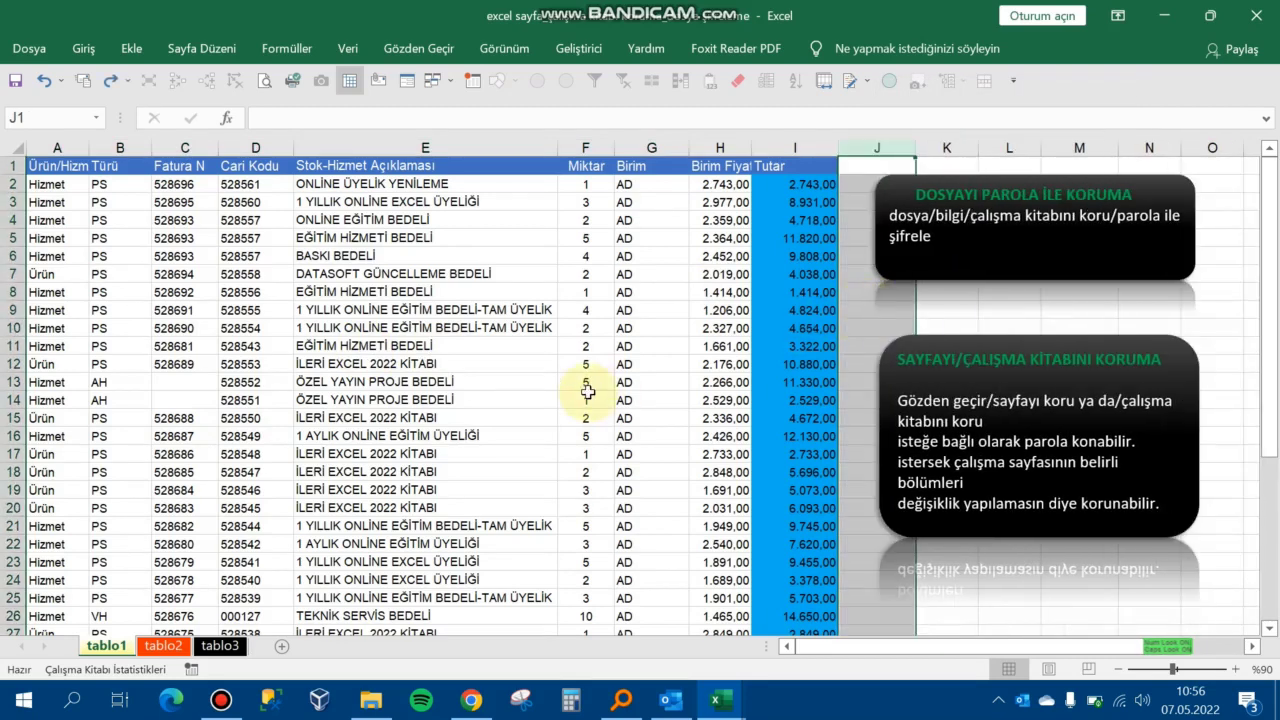
{"action": "left_click", "coordinate": [580, 402]}
Unprotect the tablo1 sheet by entering its sheet password.
{"action": "left_click", "coordinate": [419, 48]}
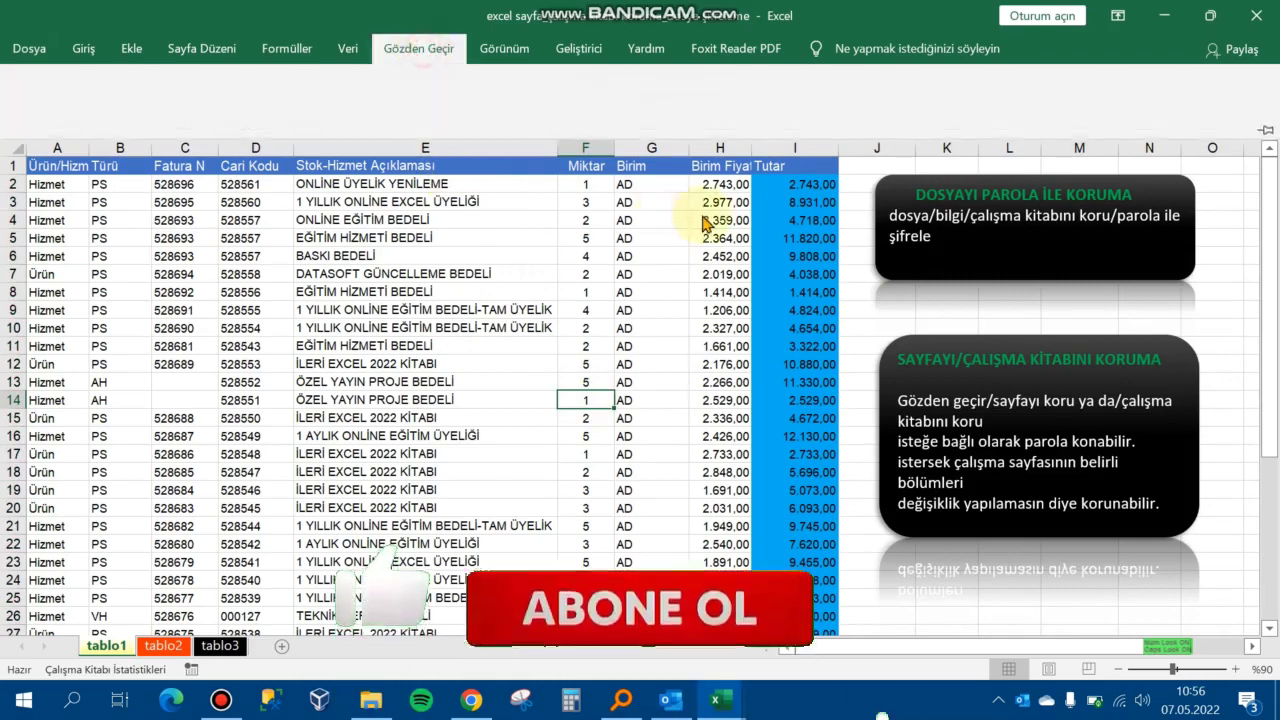
{"action": "left_click", "coordinate": [828, 118]}
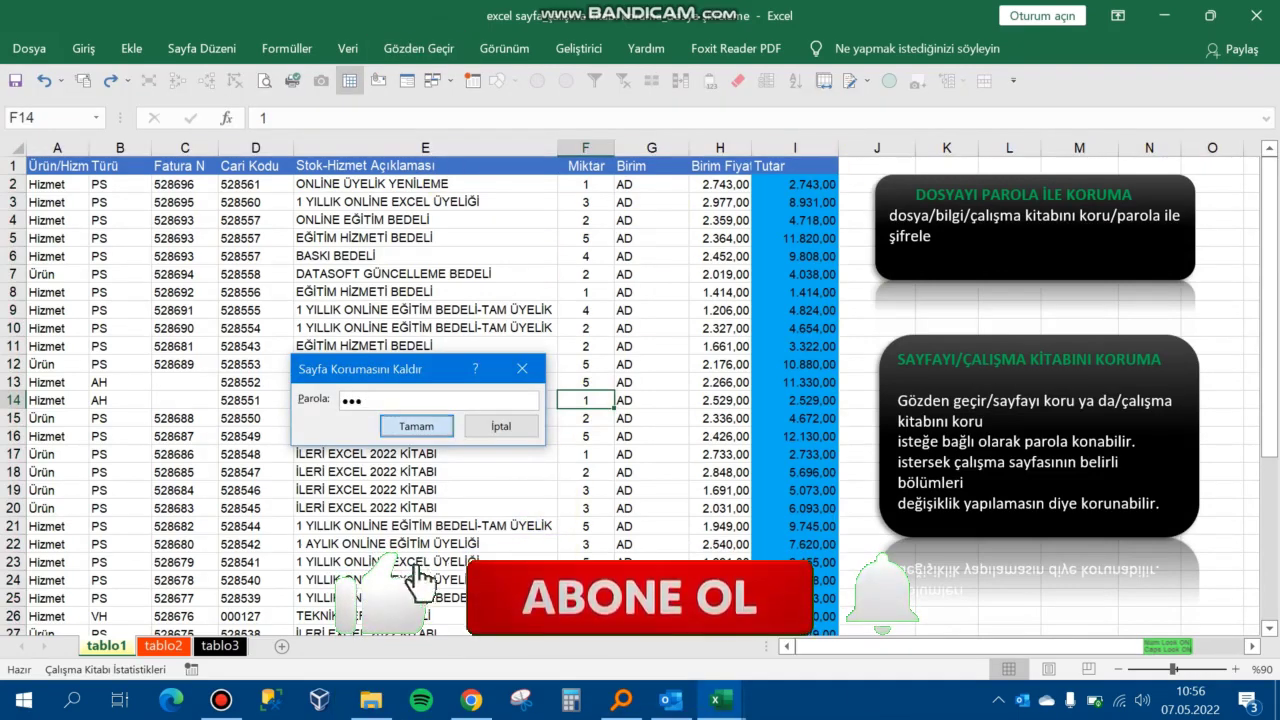
{"action": "key", "text": "Return"}
Check the now-unprotected sales table and save the workbook with Ctrl+S.
{"action": "scroll", "coordinate": [549, 500], "scroll_direction": "down", "scroll_amount": 2}
{"action": "scroll", "coordinate": [571, 471], "scroll_direction": "down", "scroll_amount": 3}
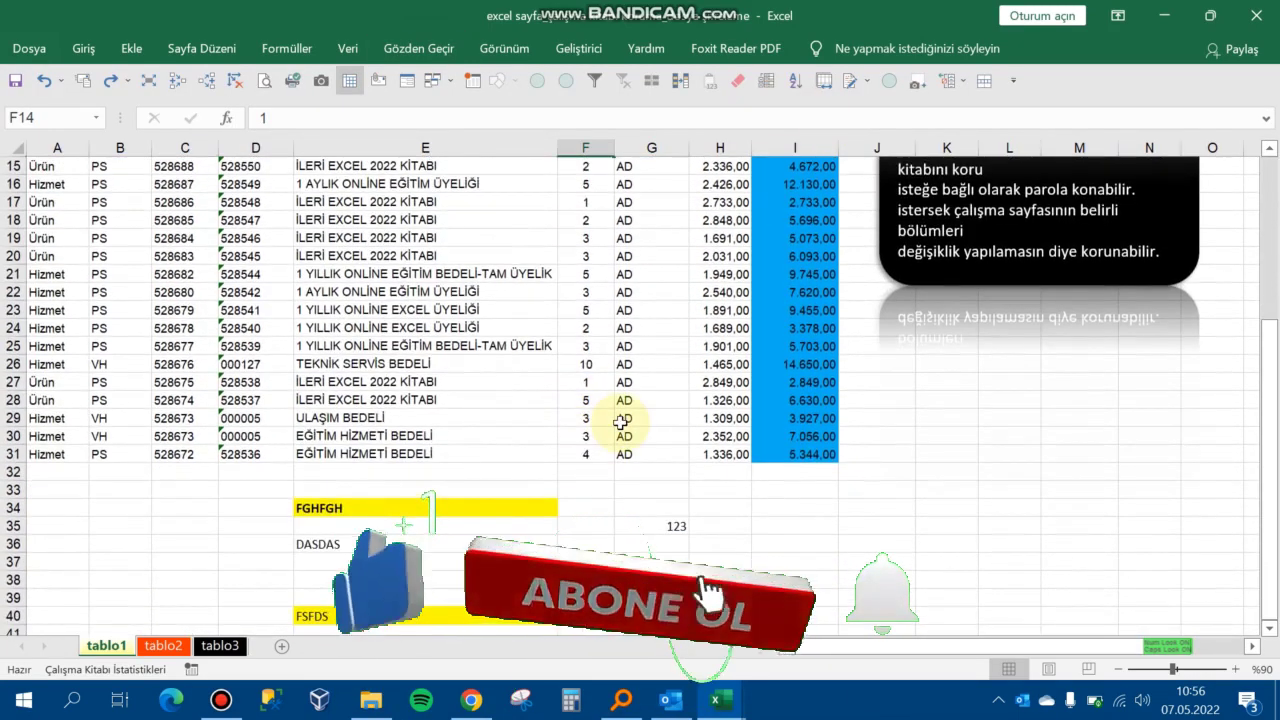
{"action": "scroll", "coordinate": [307, 318], "scroll_direction": "up", "scroll_amount": 5}
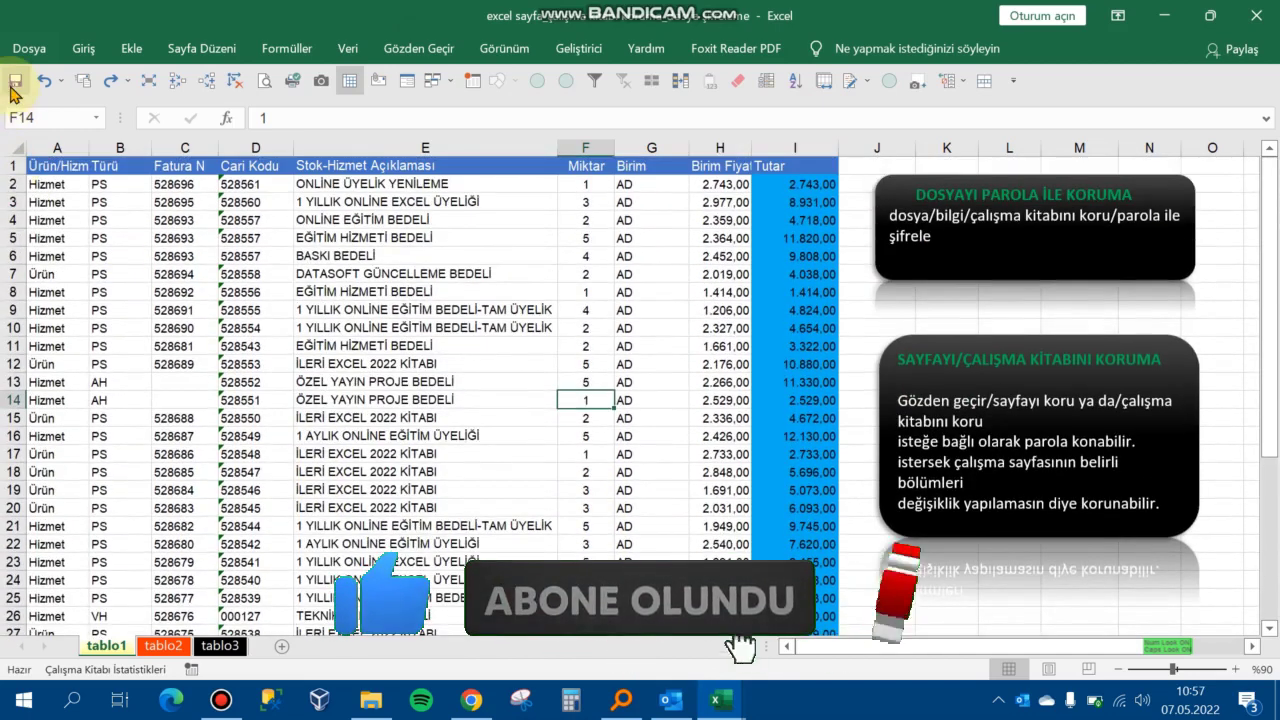
{"action": "key", "text": "ctrl+s"}
{"action": "mouse_move", "coordinate": [770, 40]}
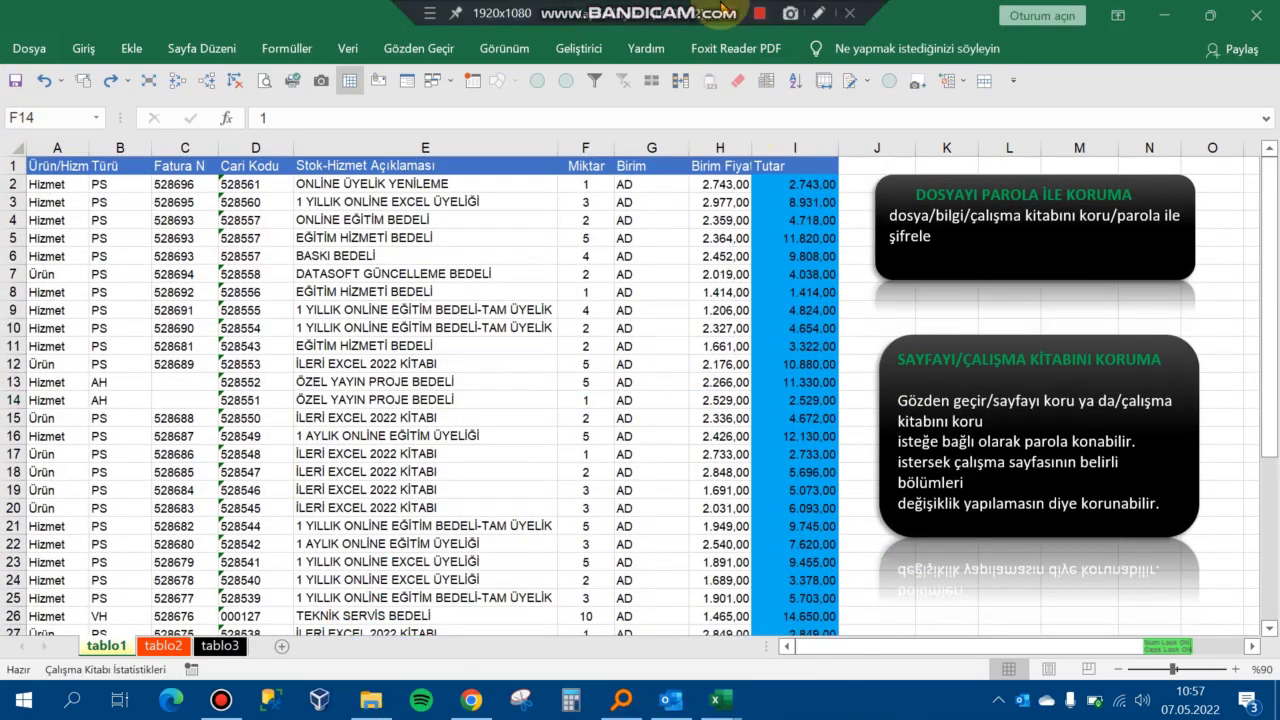